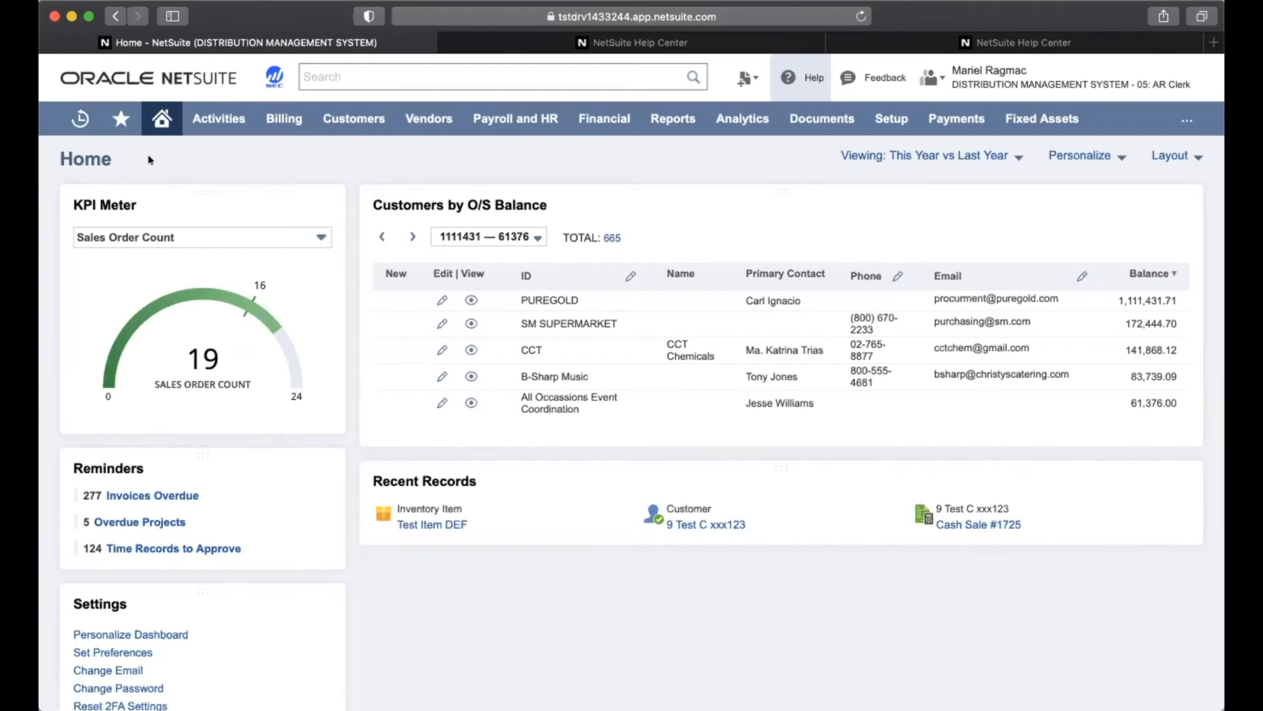
Visit the Customers center, then return to the home dashboard and scroll through it
mouse_move(279, 120)
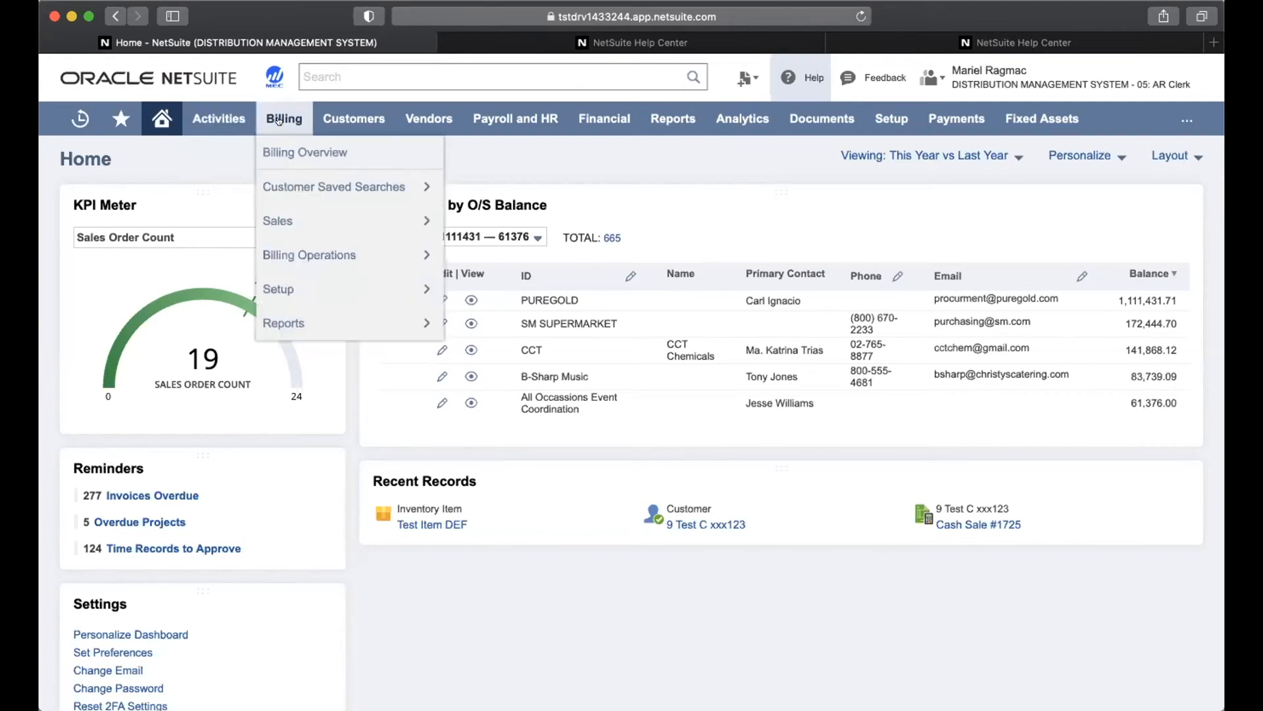
left_click(356, 117)
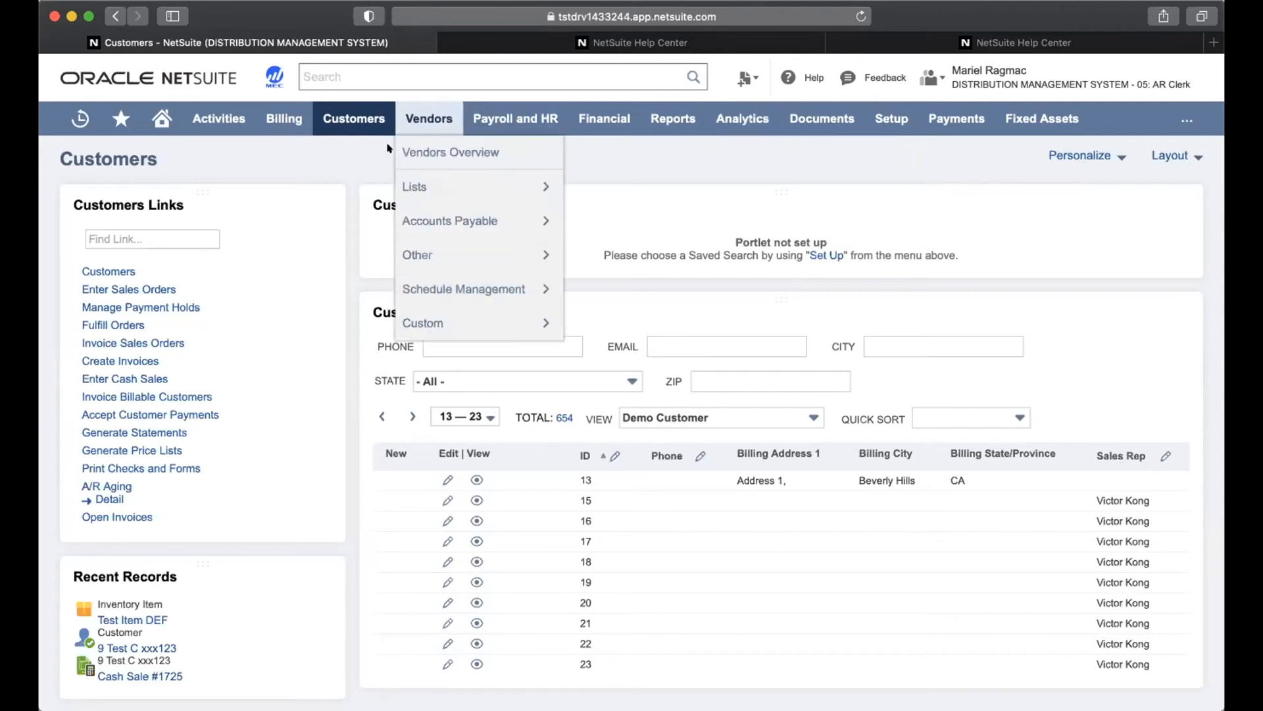
left_click(153, 125)
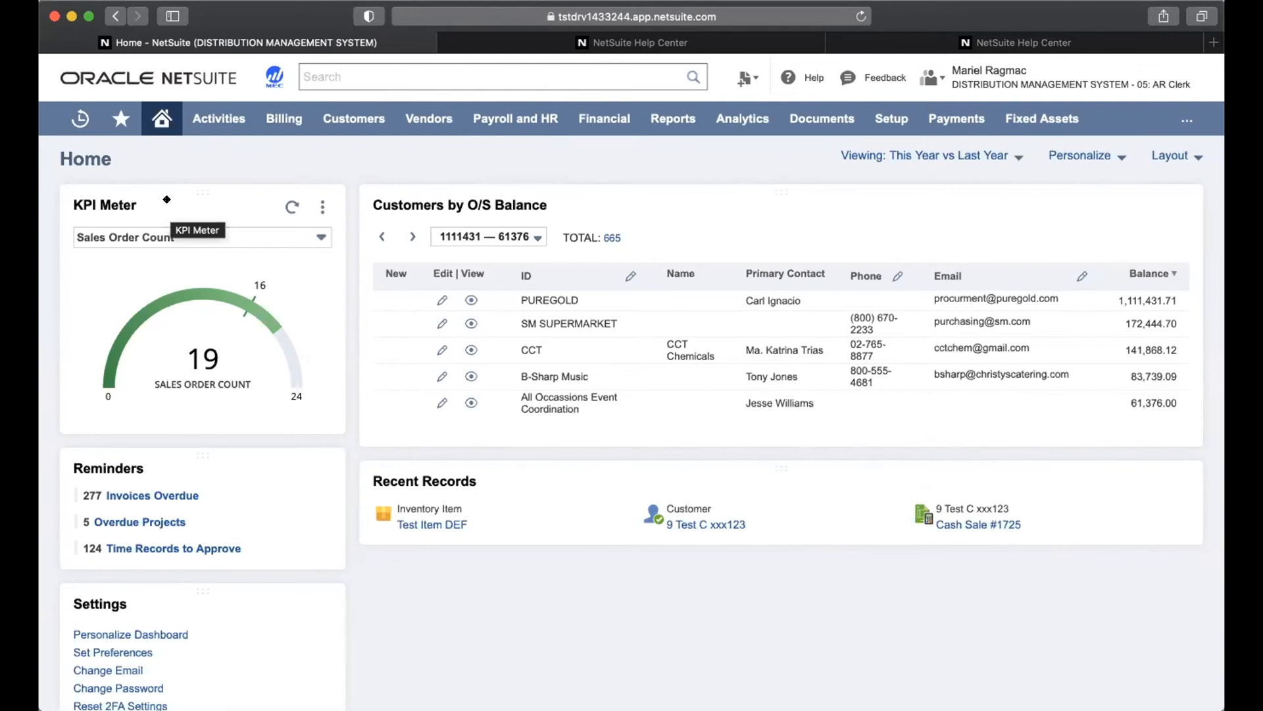
scroll(479, 432, "down", 5)
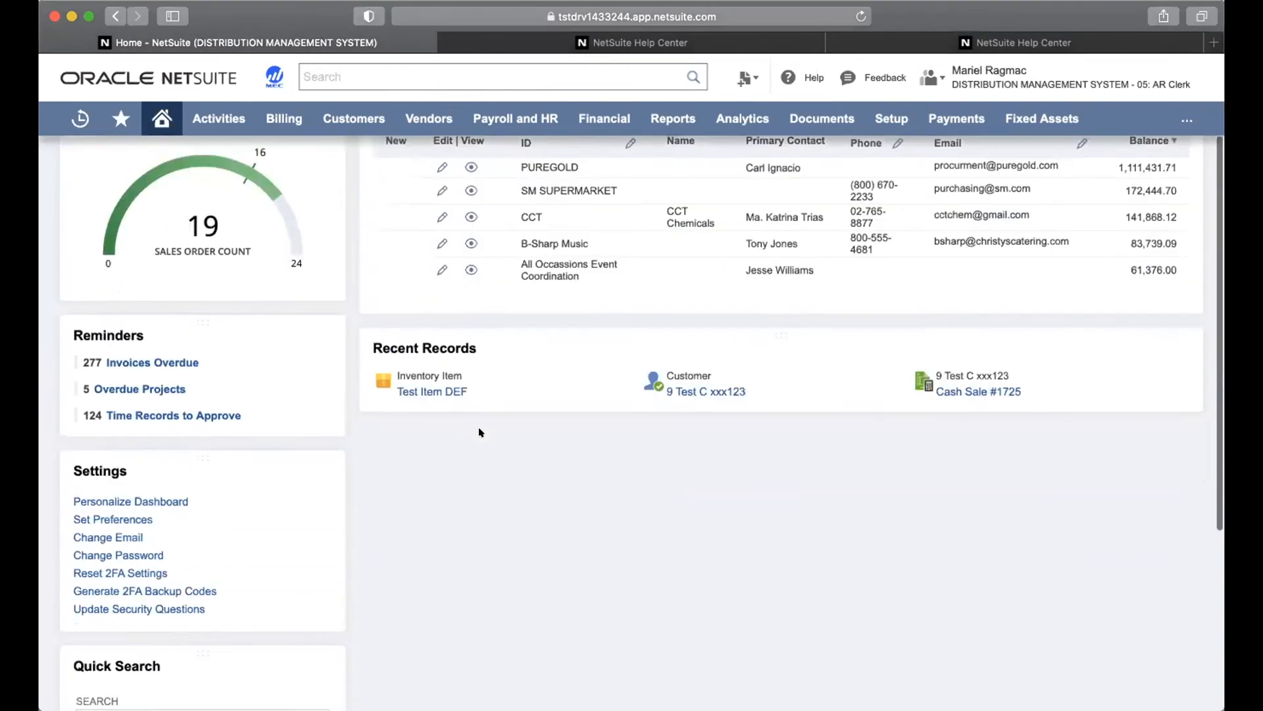
scroll(479, 433, "down", 3)
scroll(480, 432, "up", 5)
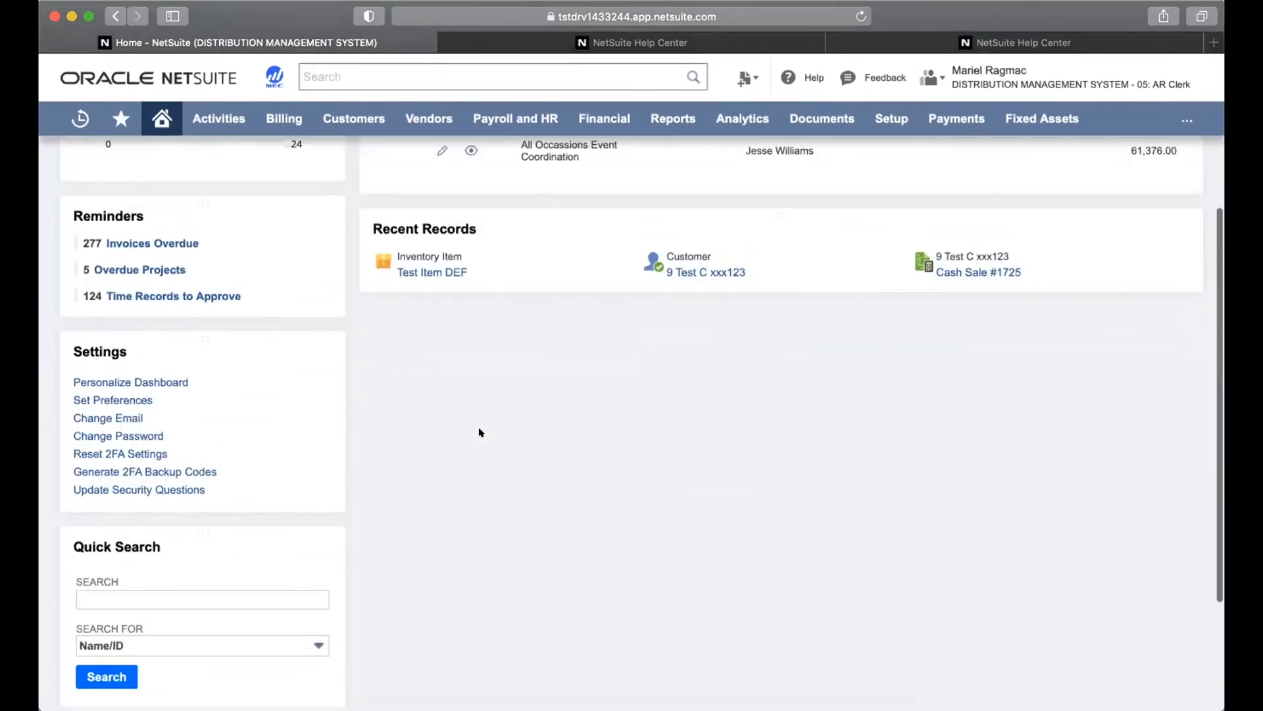
scroll(480, 432, "up", 4)
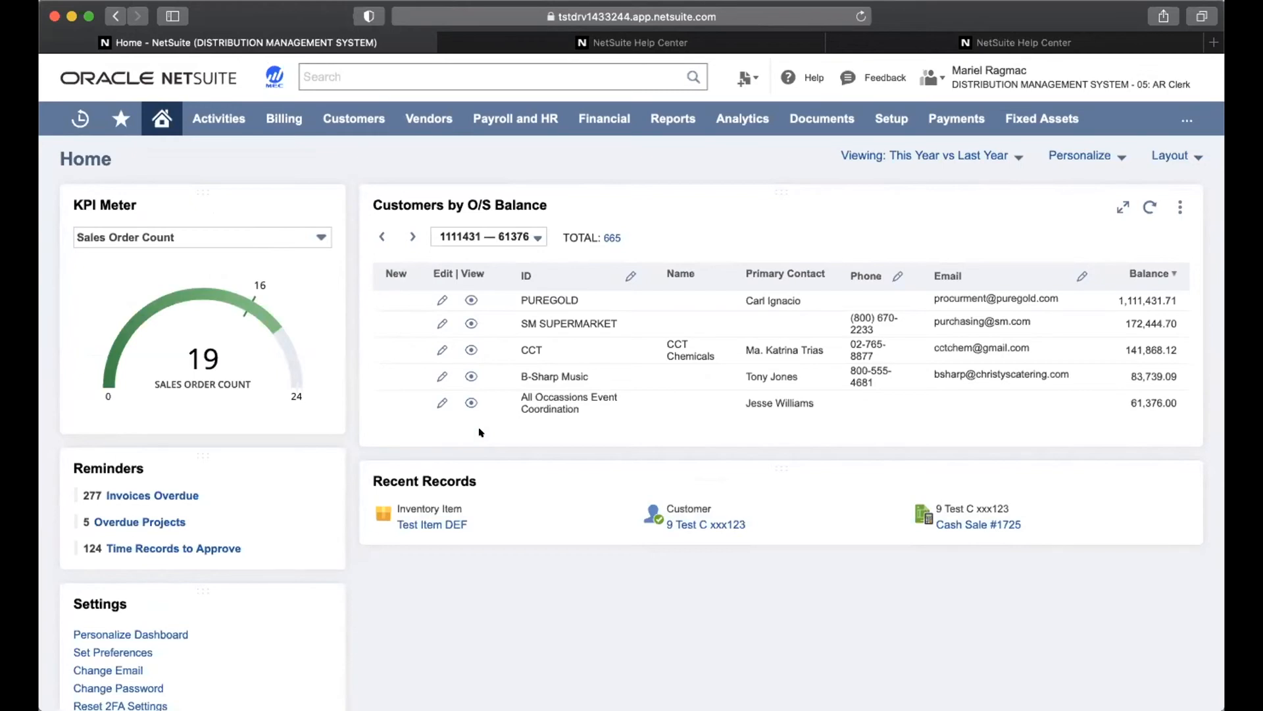
scroll(320, 633, "down", 1)
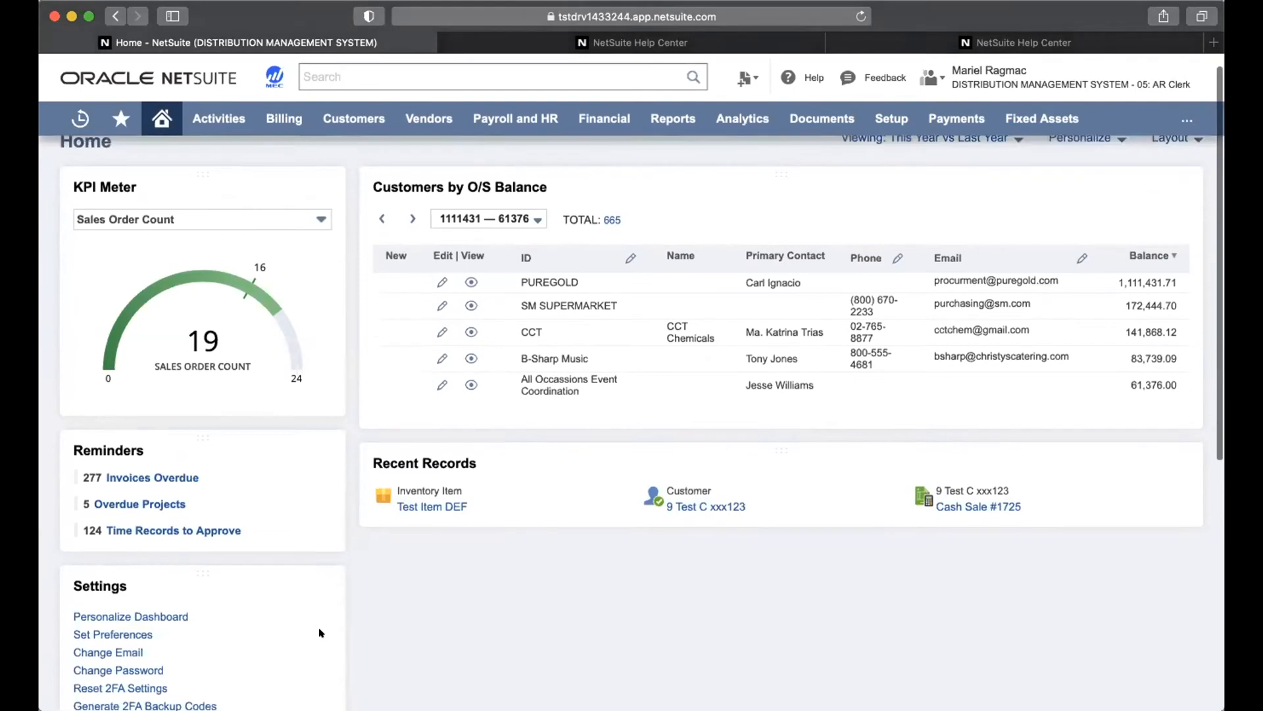
scroll(320, 633, "down", 2)
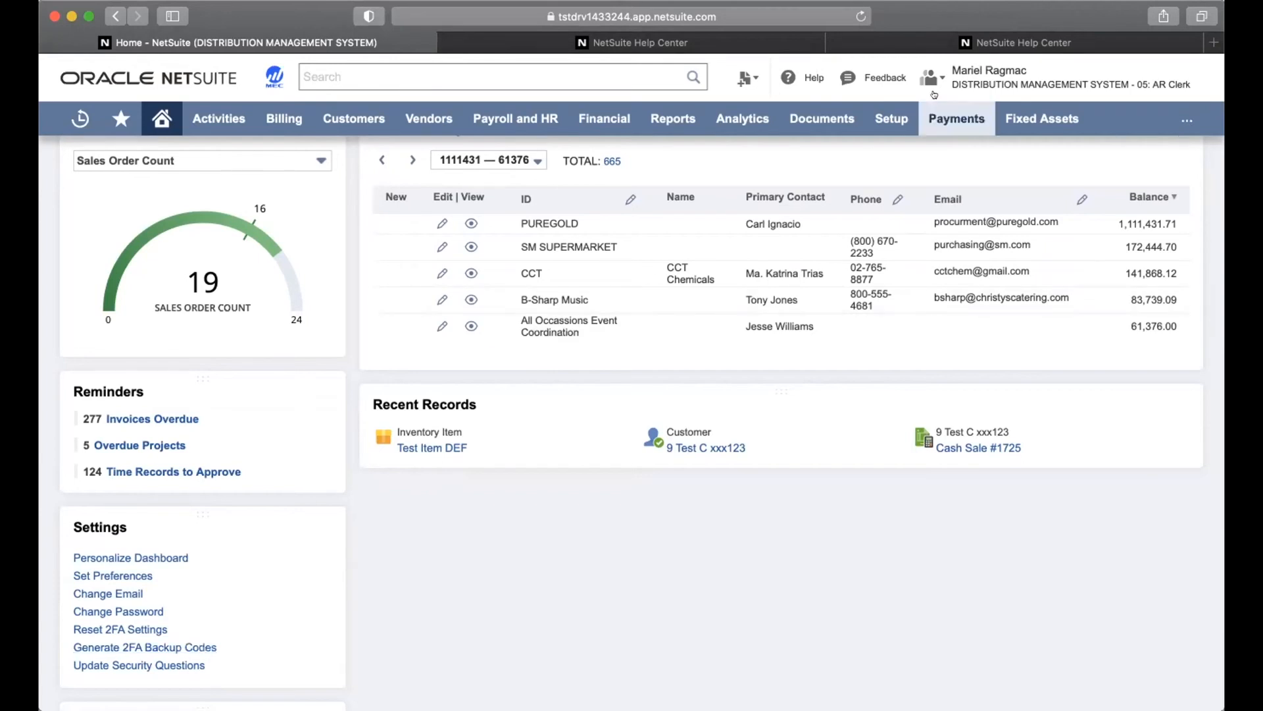
Switch to the 07: Controller role and show the Home dashboard's column layout options
mouse_move(945, 91)
left_click(919, 329)
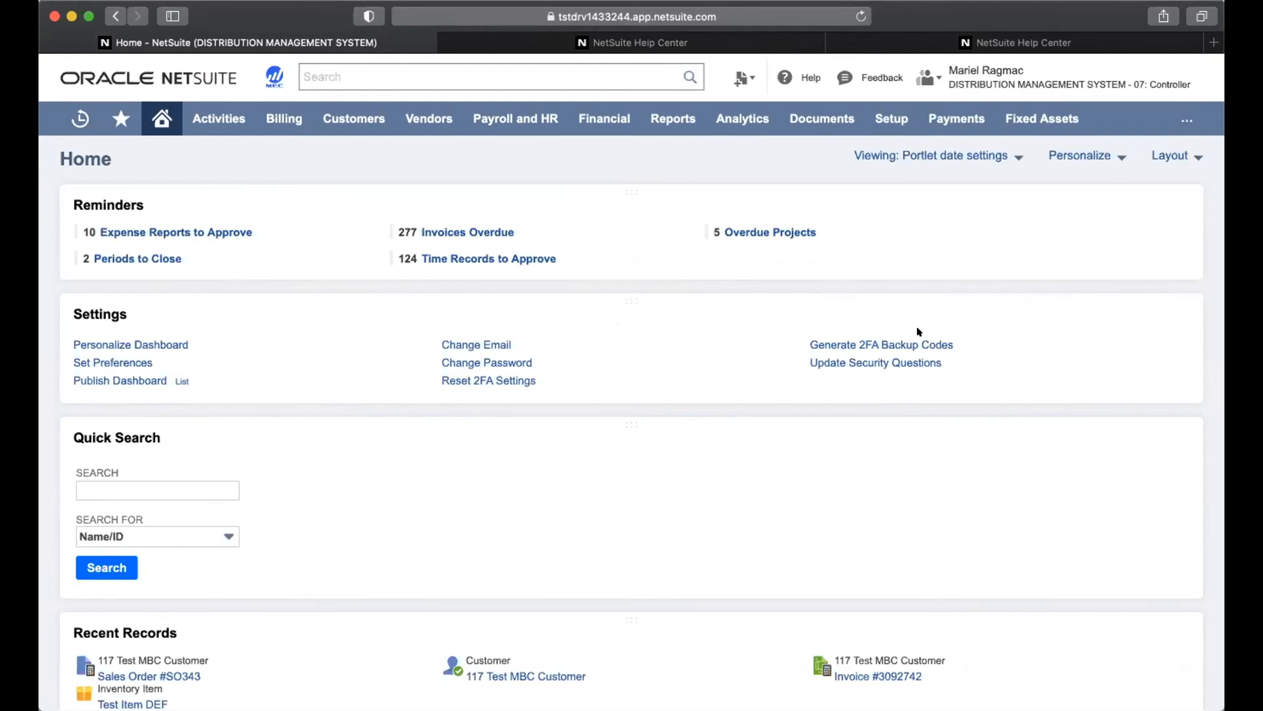
left_click(1192, 156)
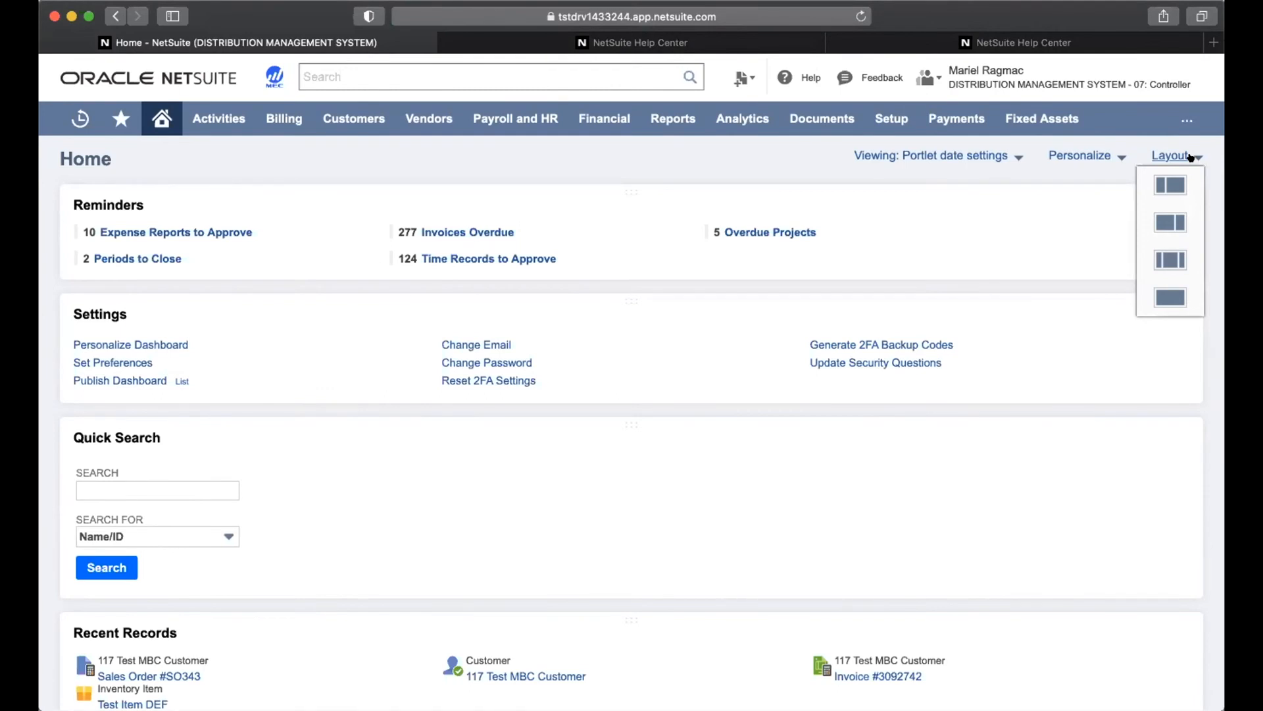
Use a two-column layout with Reminders and Settings in the left column, then open Personalize
left_click(1170, 187)
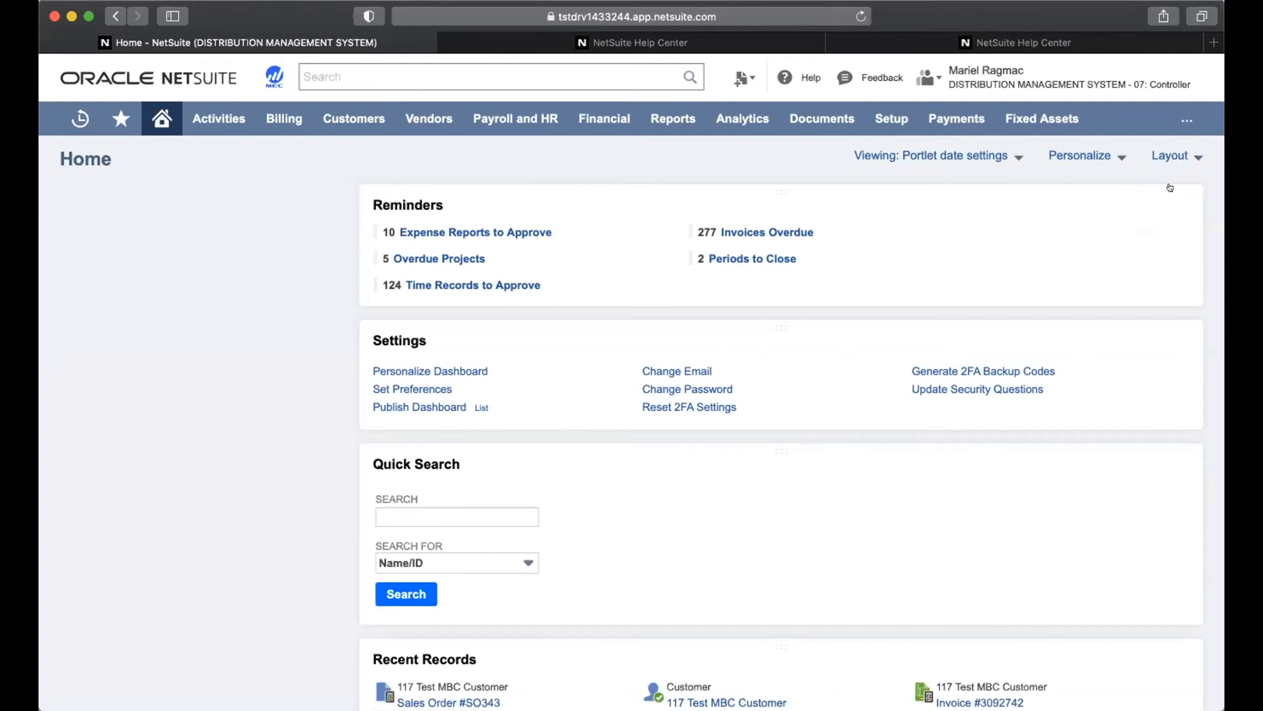
left_click_drag(917, 196, 266, 195)
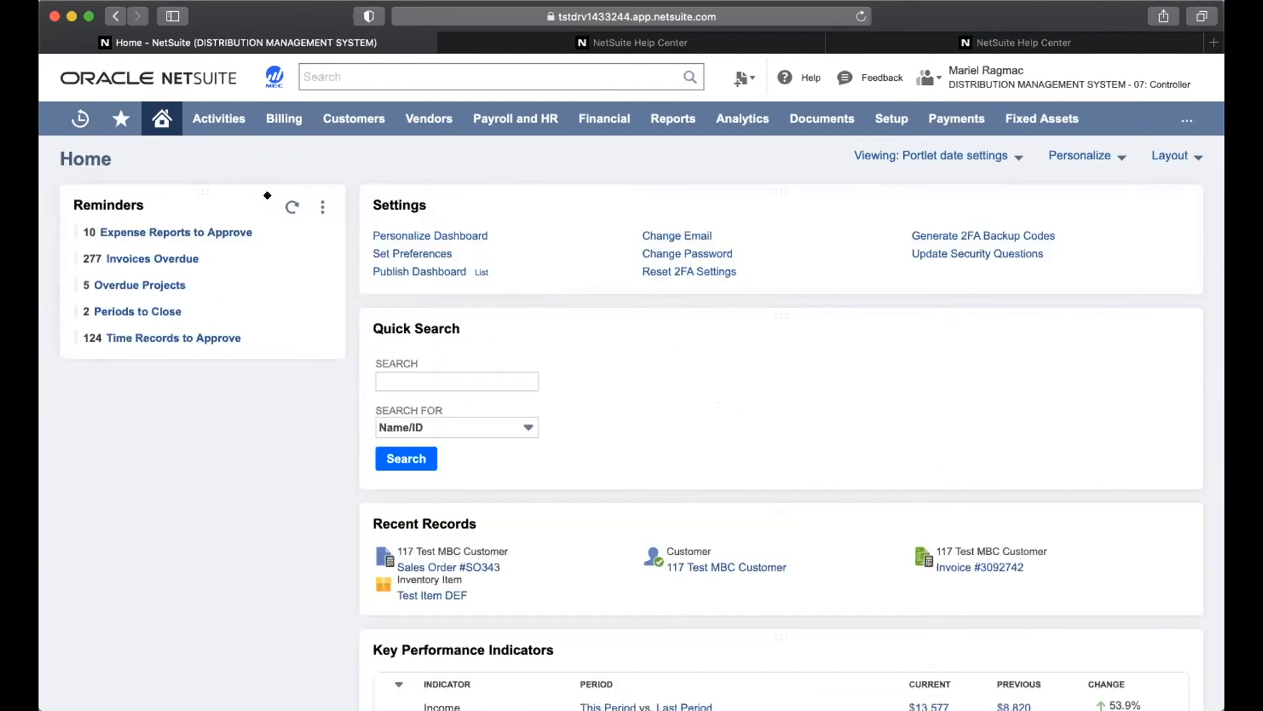
left_click_drag(480, 197, 139, 388)
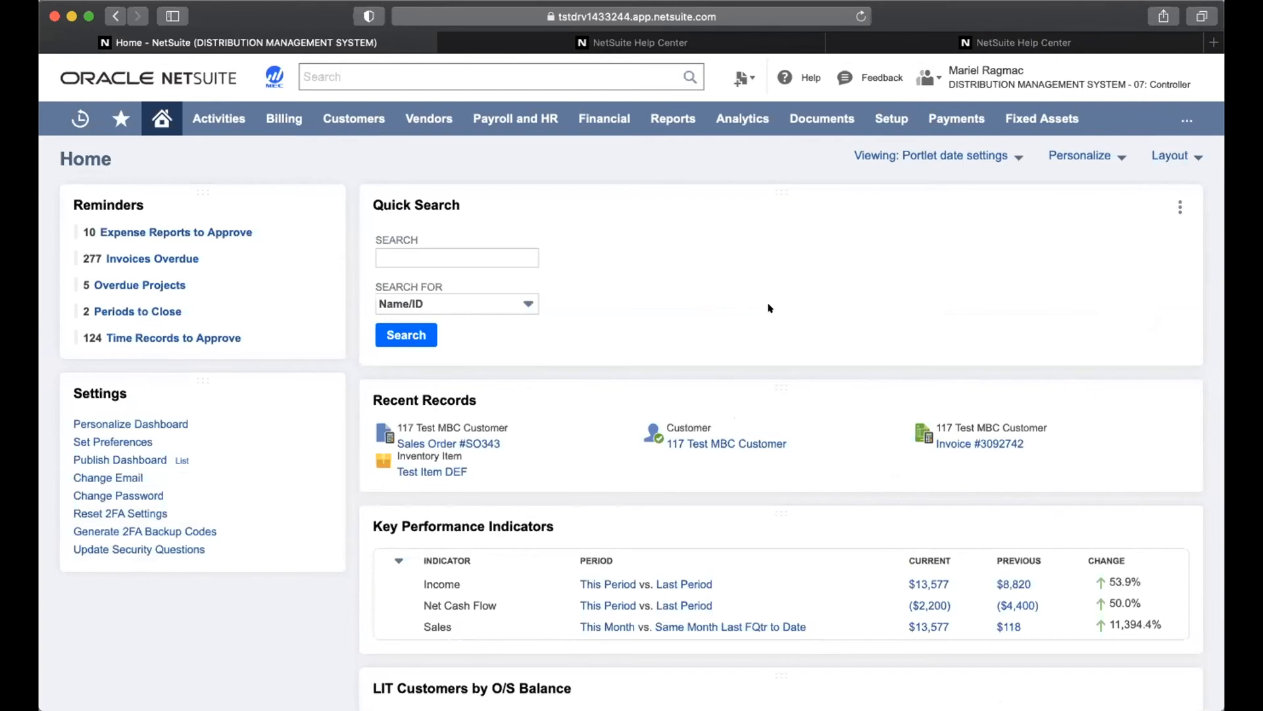
left_click(1110, 154)
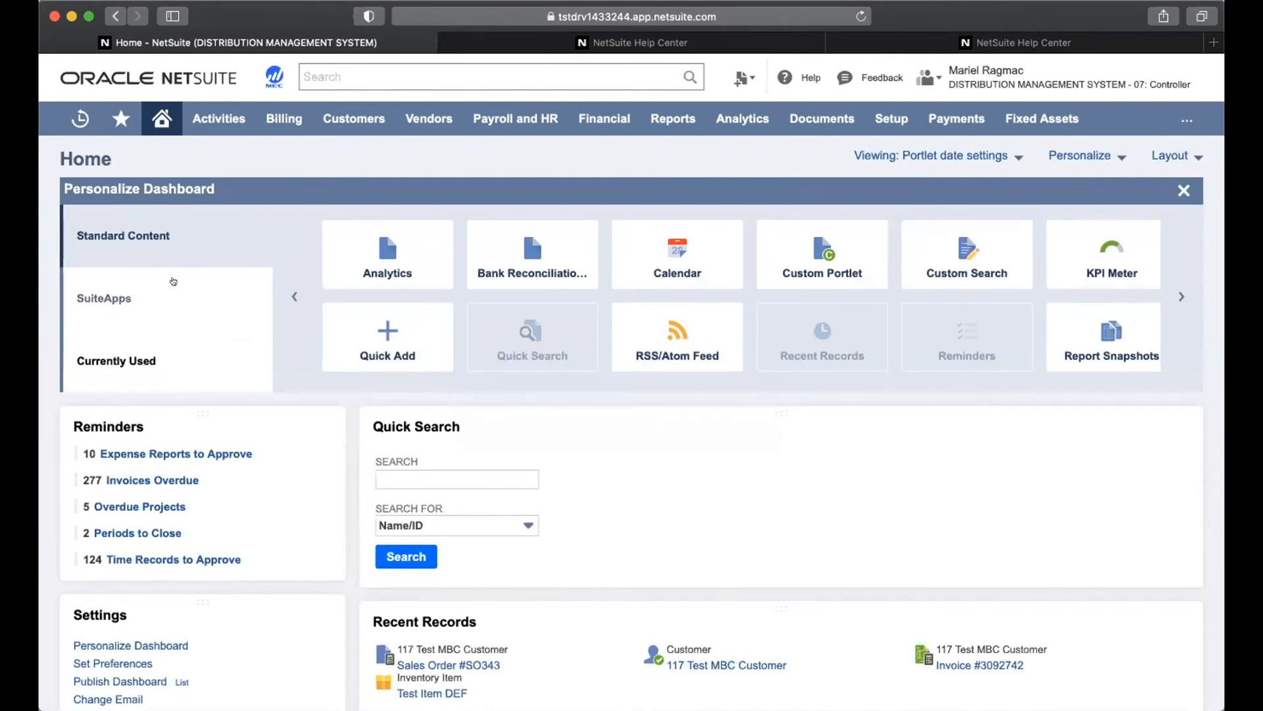
left_click(140, 361)
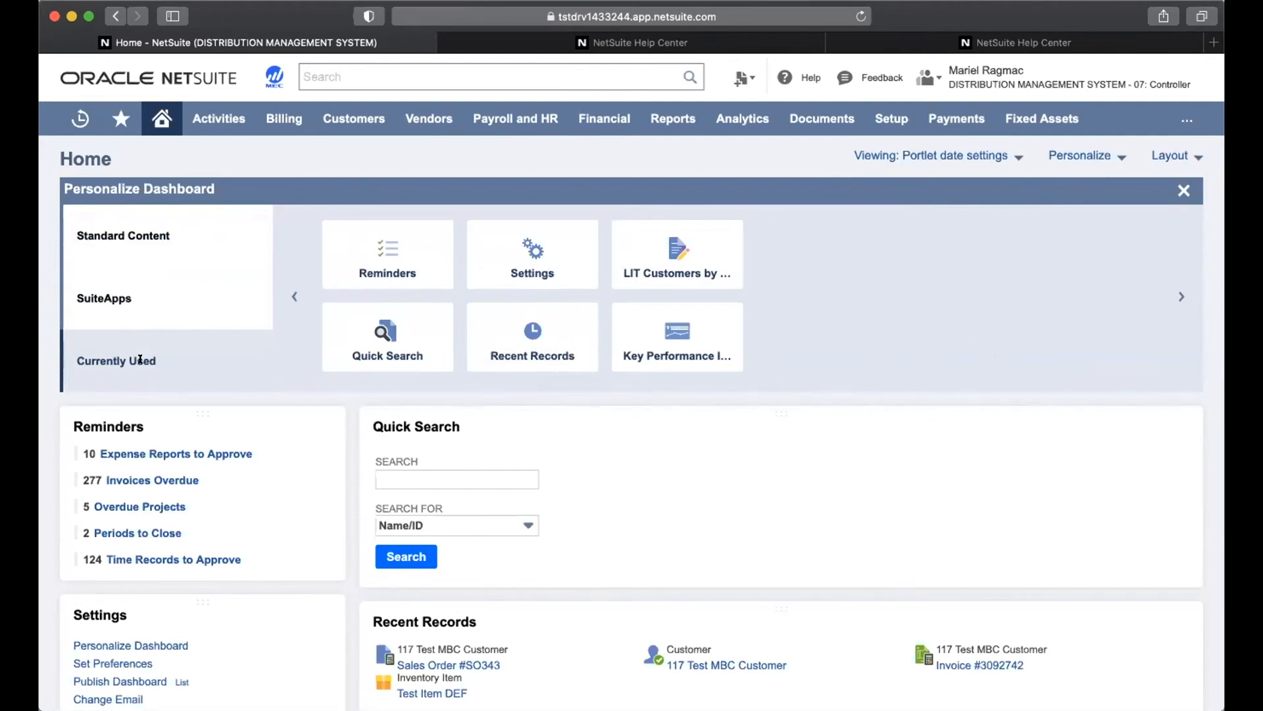
mouse_move(394, 258)
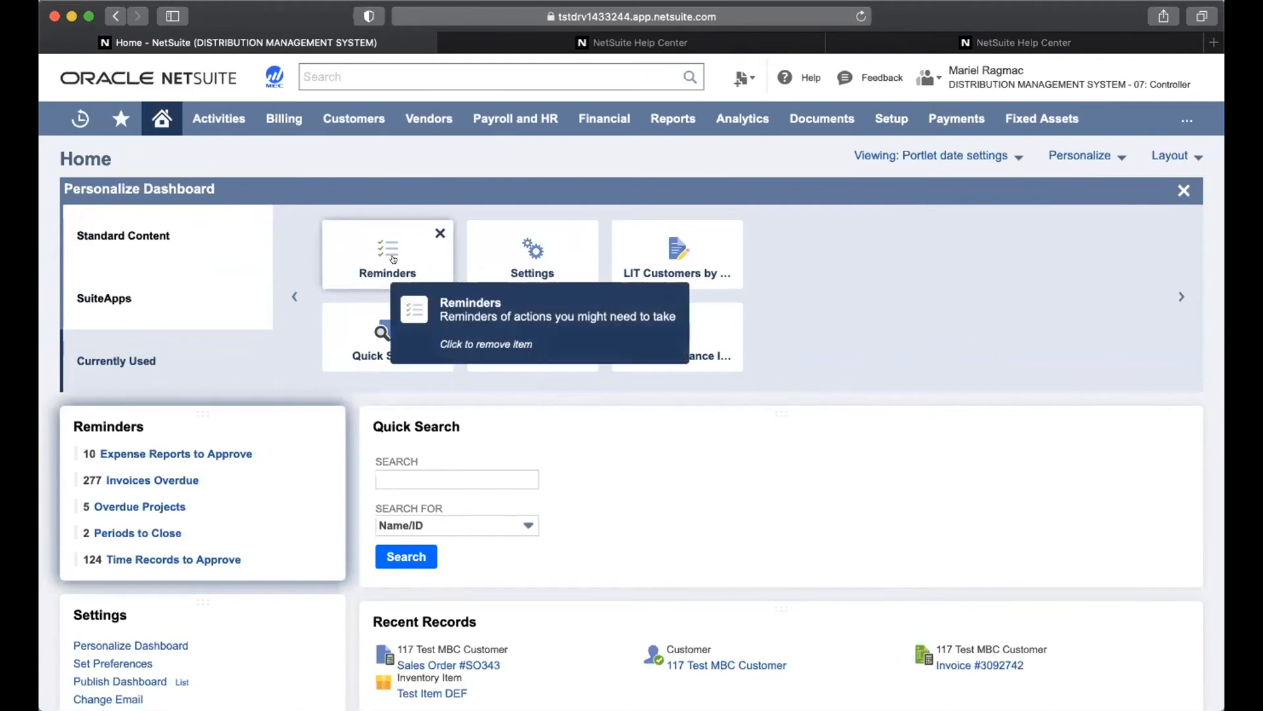
mouse_move(493, 253)
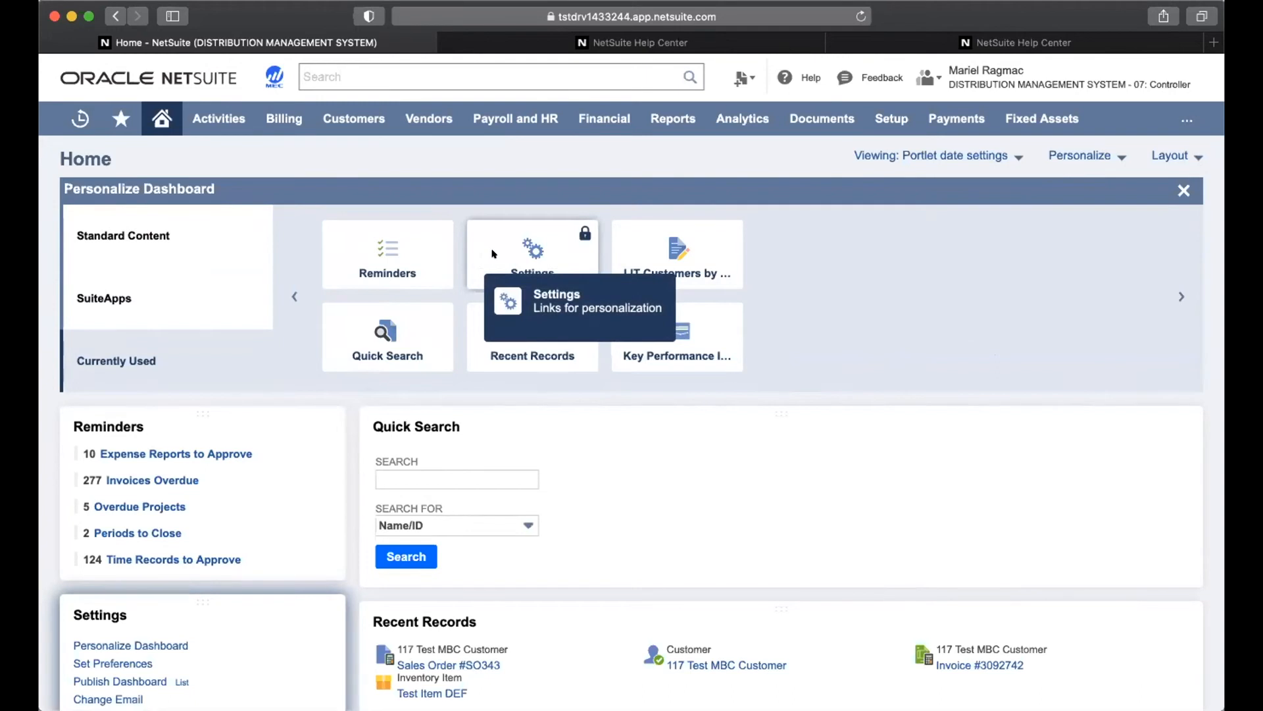
mouse_move(660, 243)
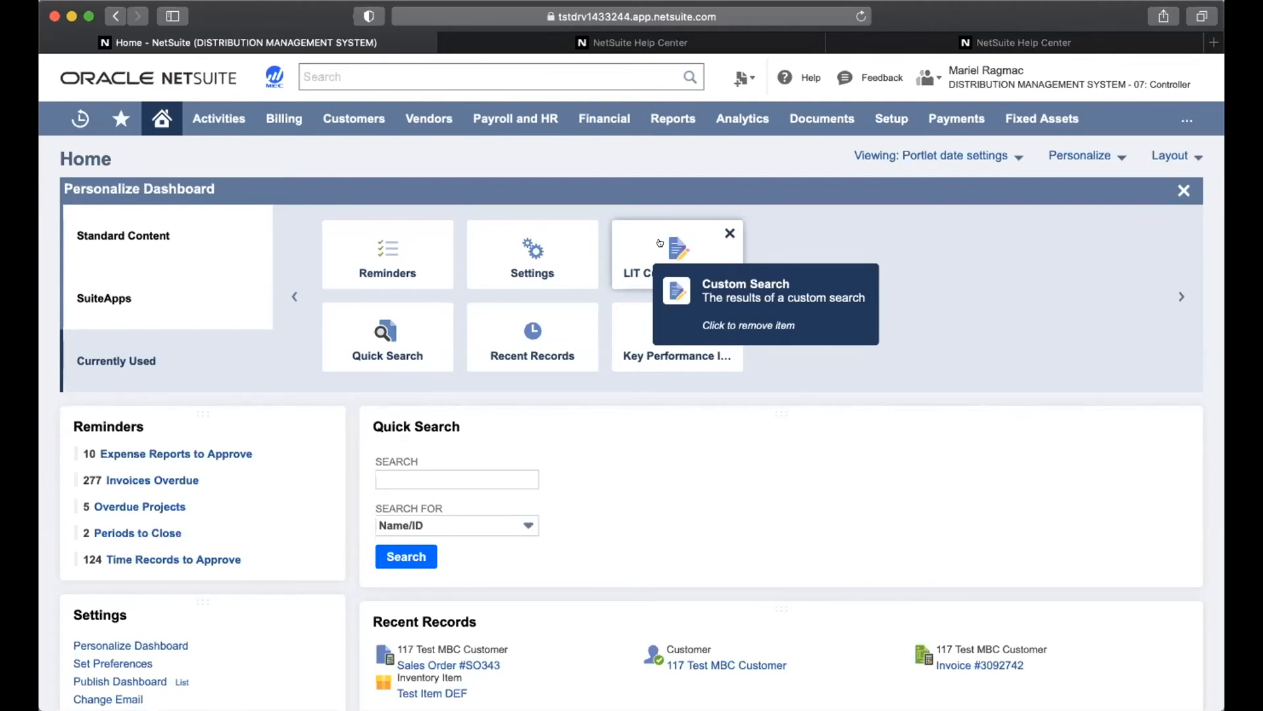
left_click(179, 237)
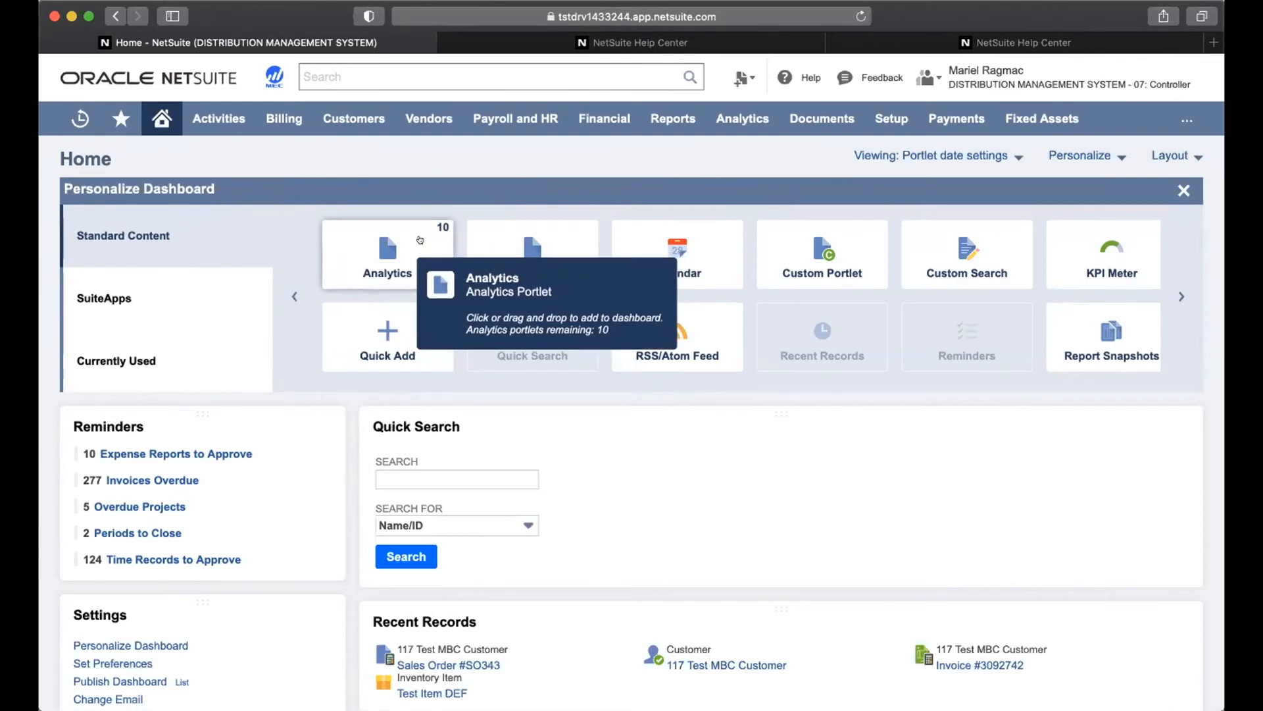
Add Analytics, KPI Meter, KPI Scorecard and Report Snapshots portlets to the dashboard
left_click(420, 239)
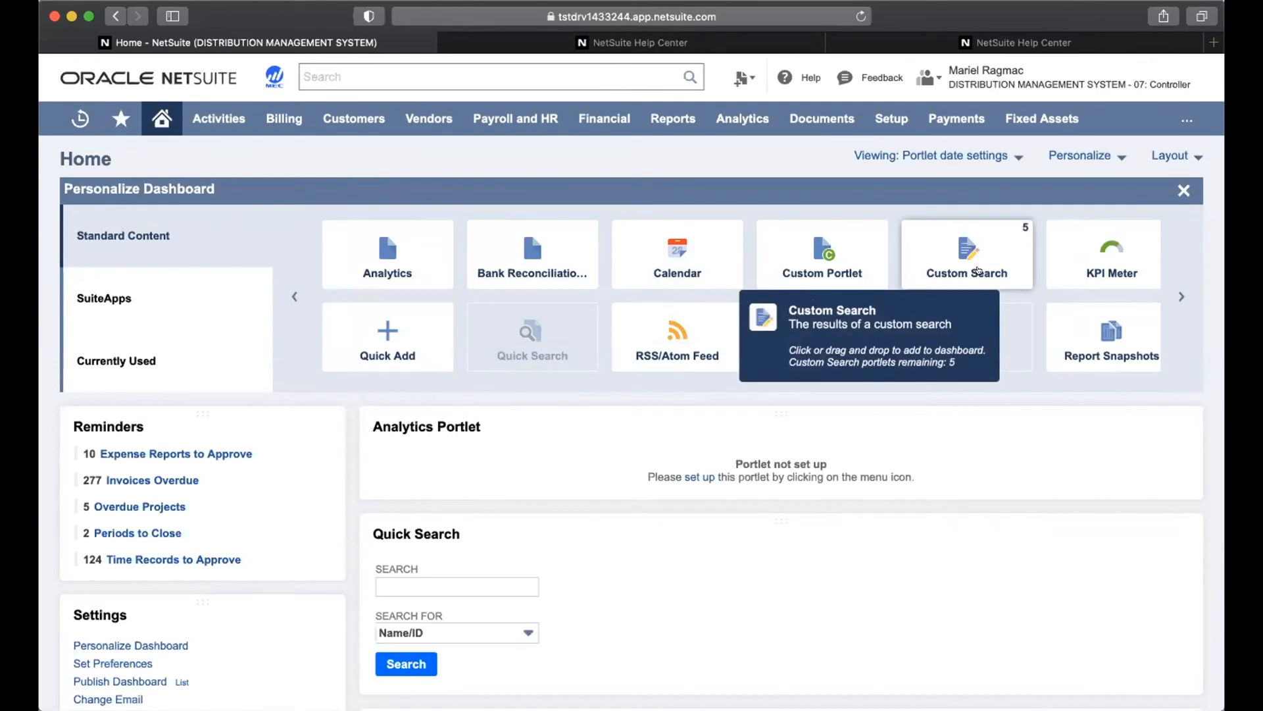
scroll(945, 510, "down", 3)
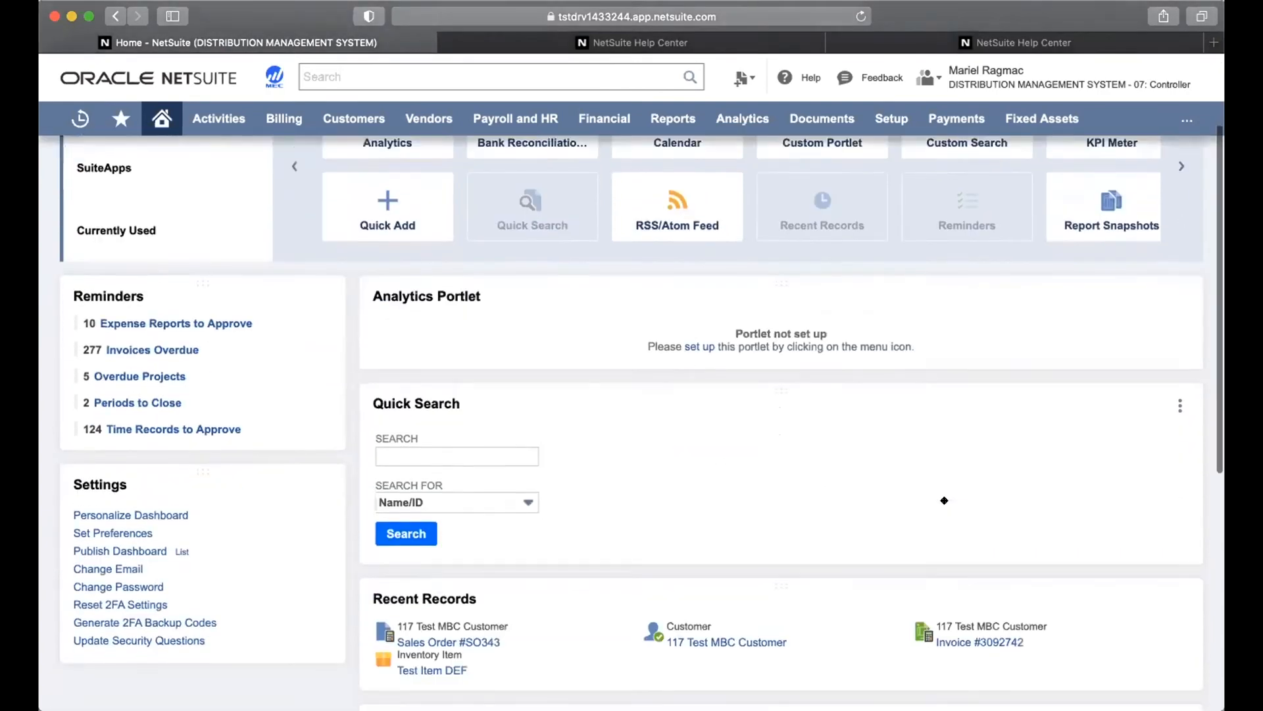
scroll(940, 539, "down", 8)
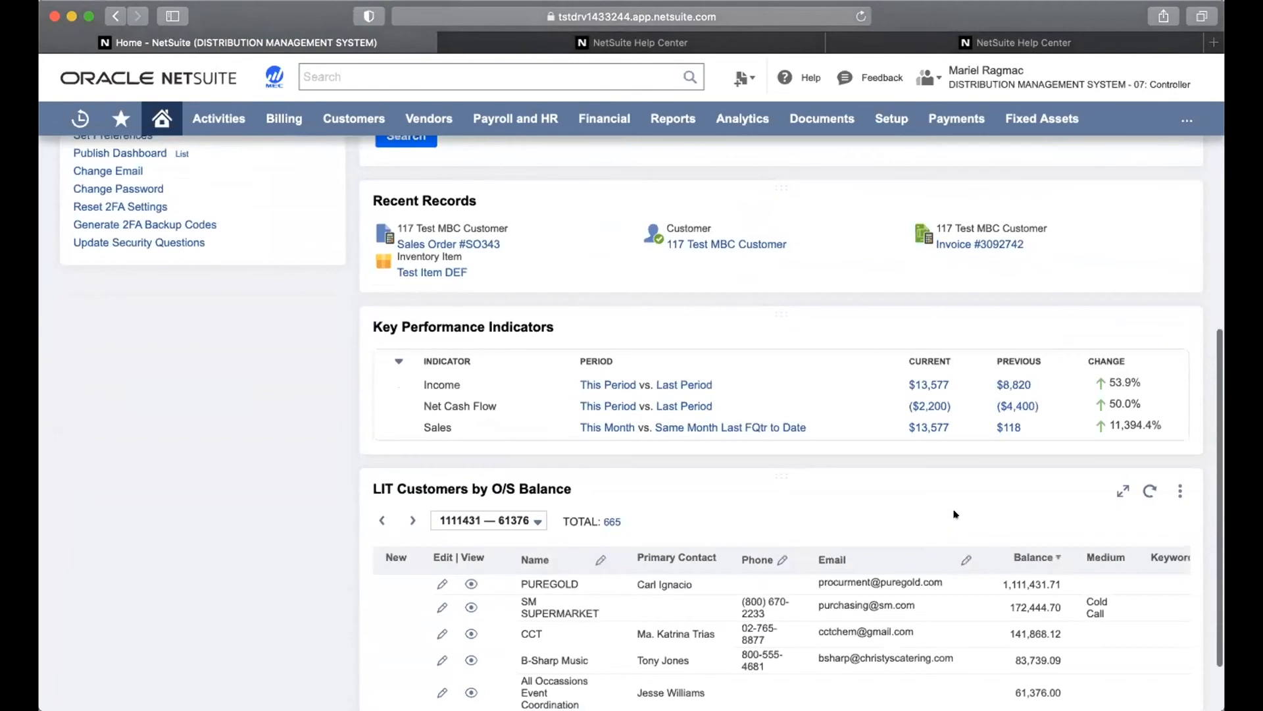
scroll(956, 514, "up", 1)
scroll(955, 514, "up", 10)
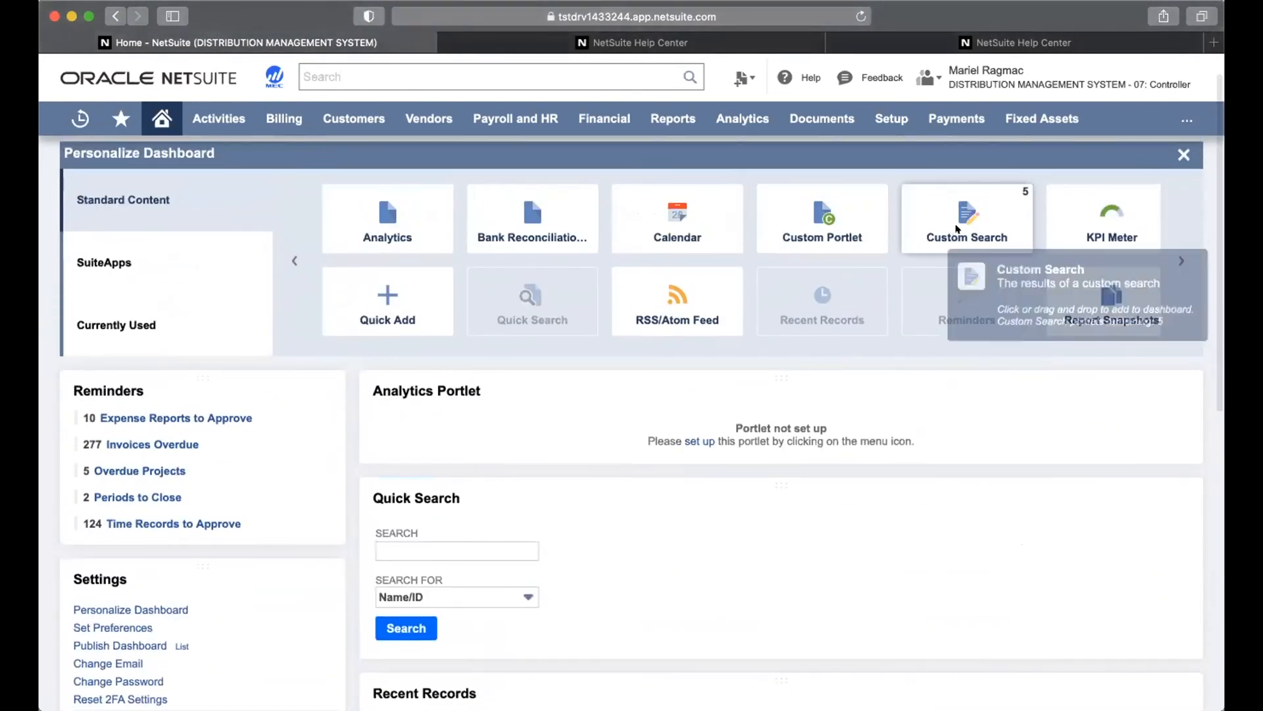
left_click(1096, 217)
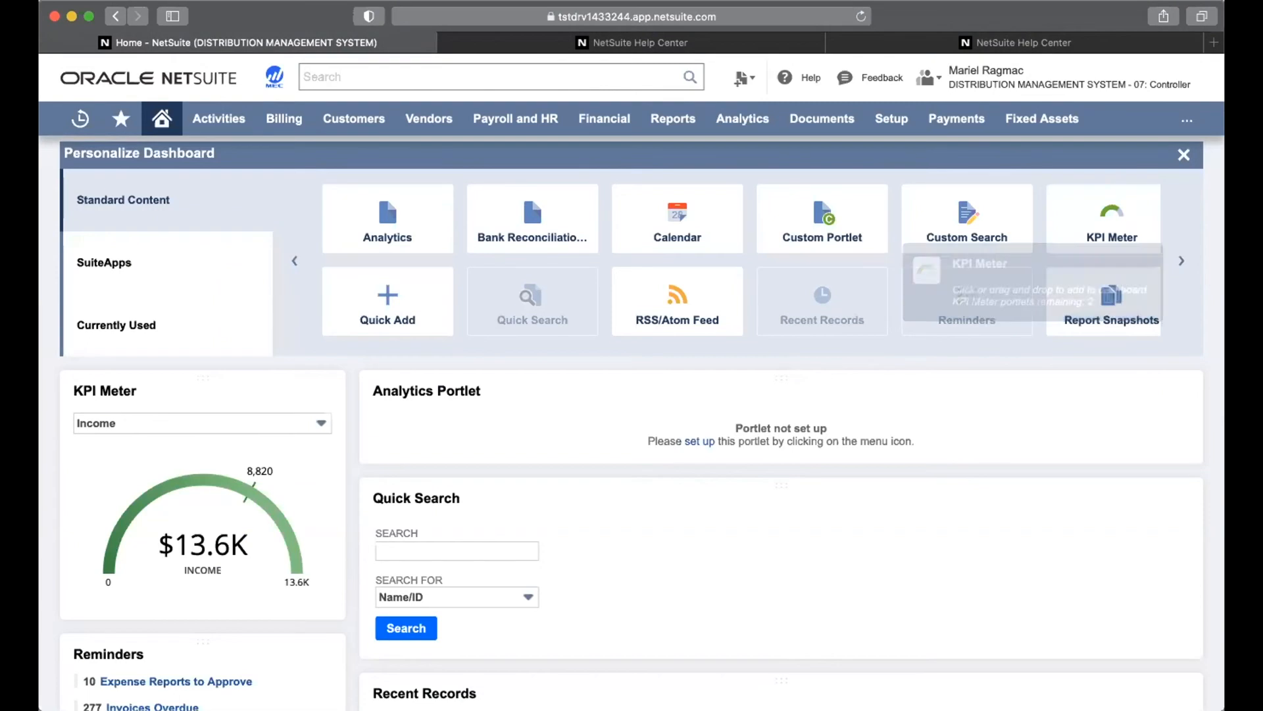
left_click(1179, 258)
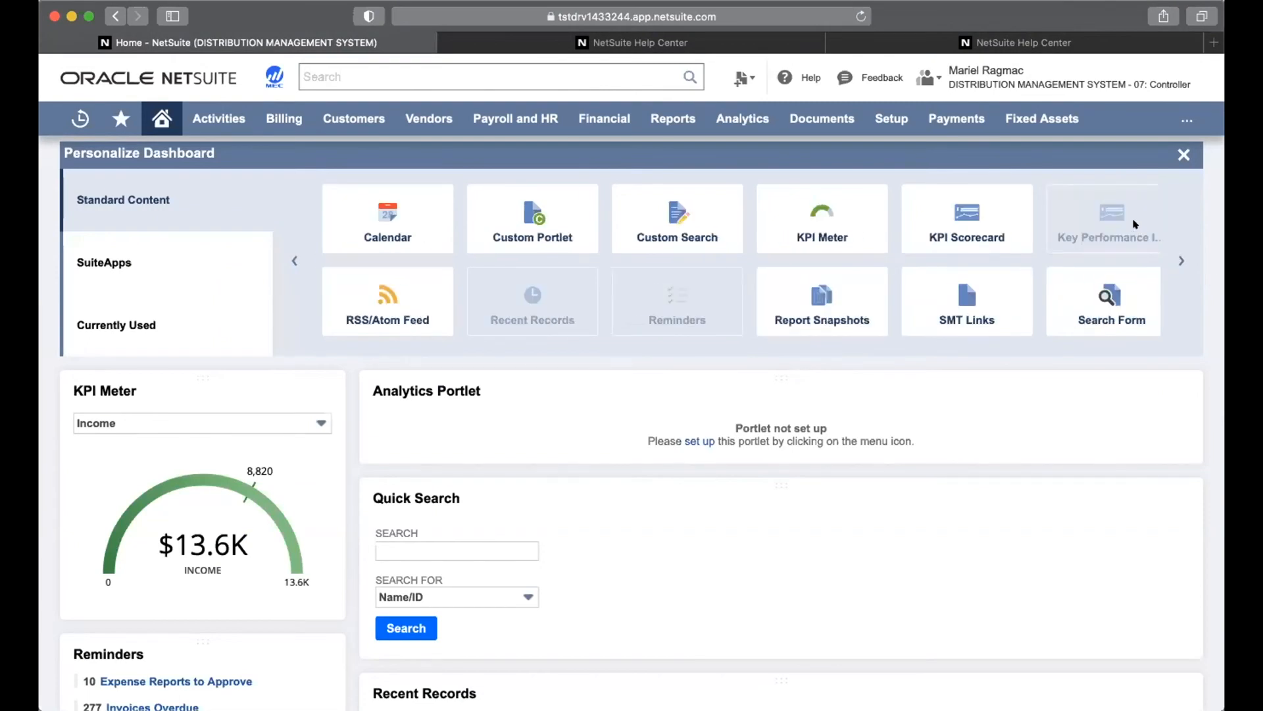
mouse_move(1134, 224)
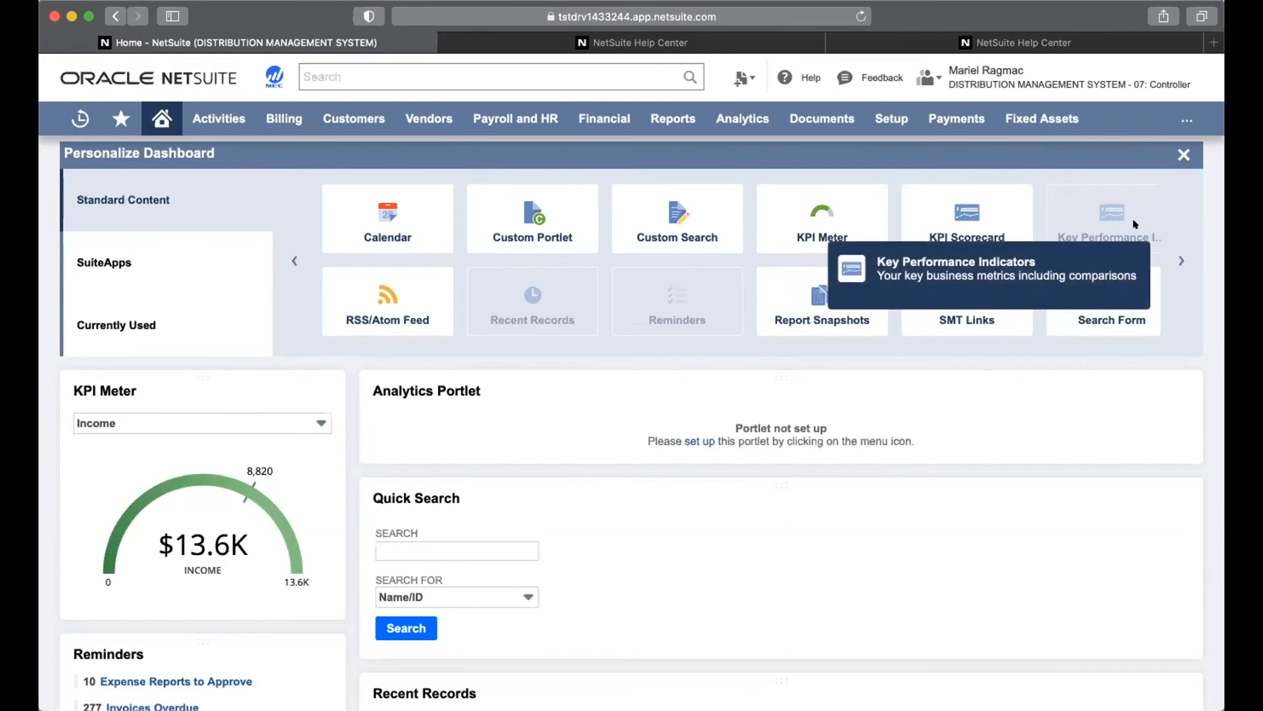
left_click(974, 216)
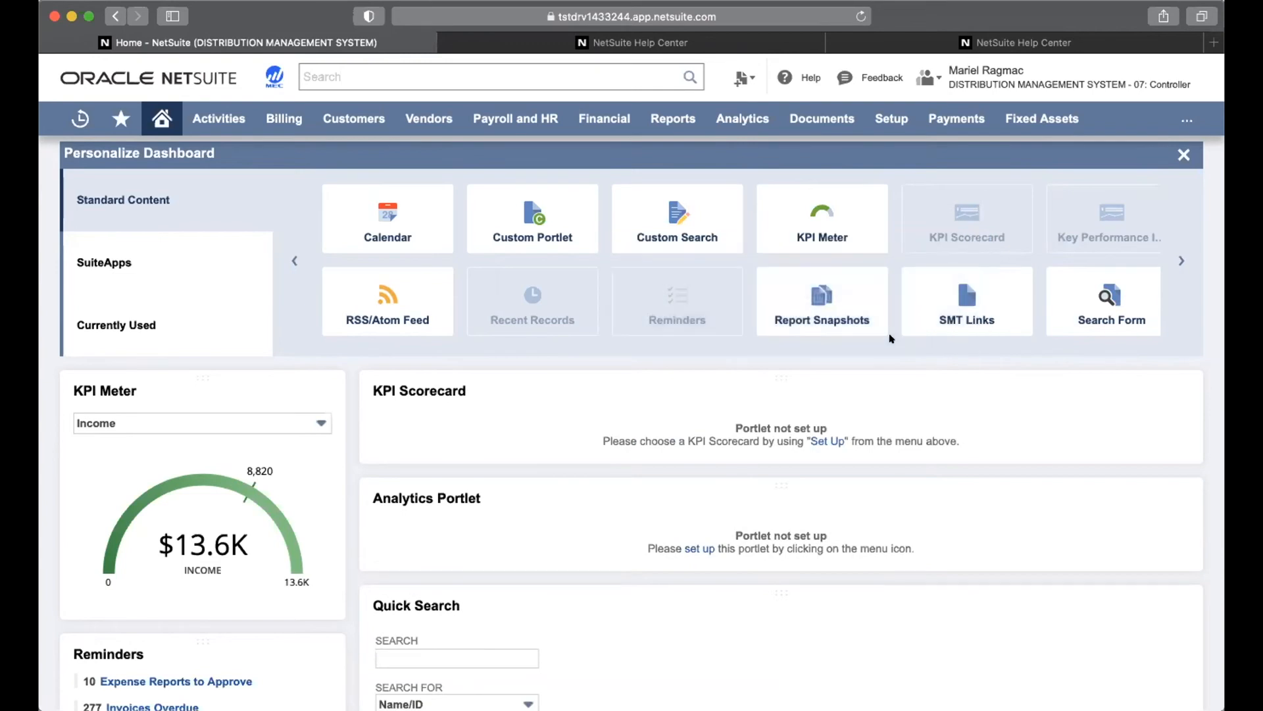
left_click(851, 313)
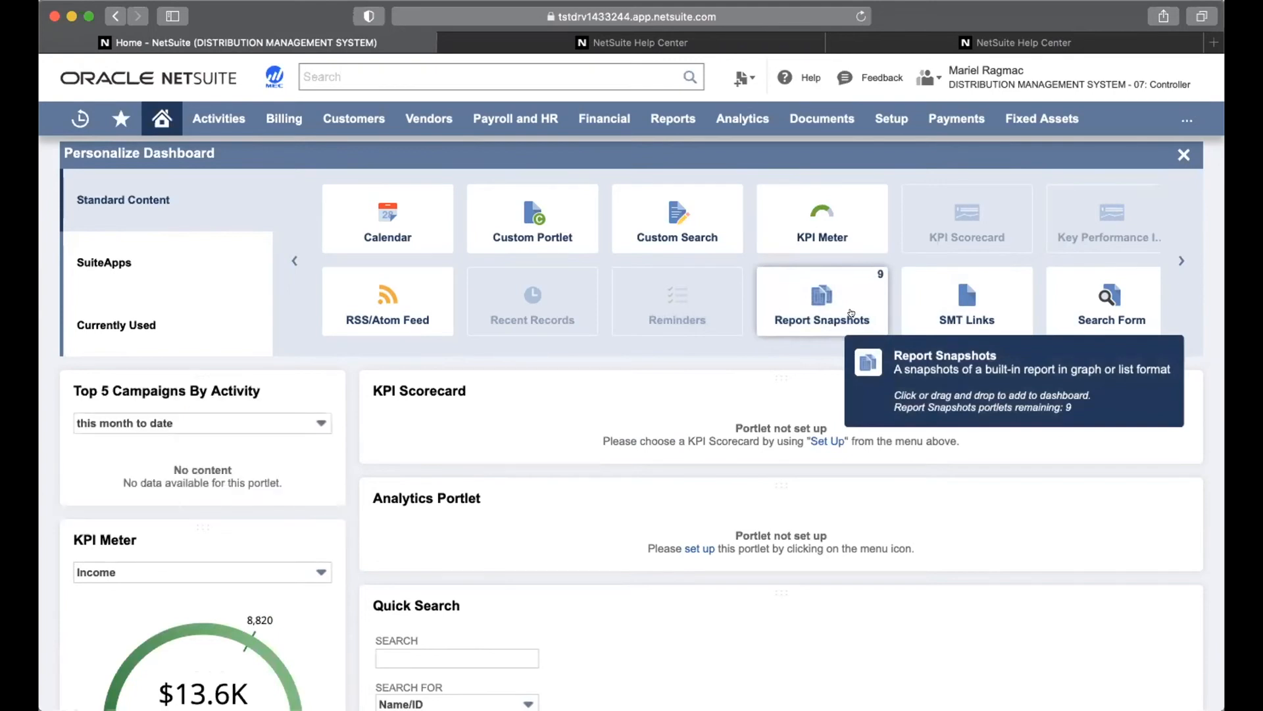
Close the Personalize Dashboard panel and show the KPI Scorecard portlet's Set Up and Remove options
left_click(1183, 153)
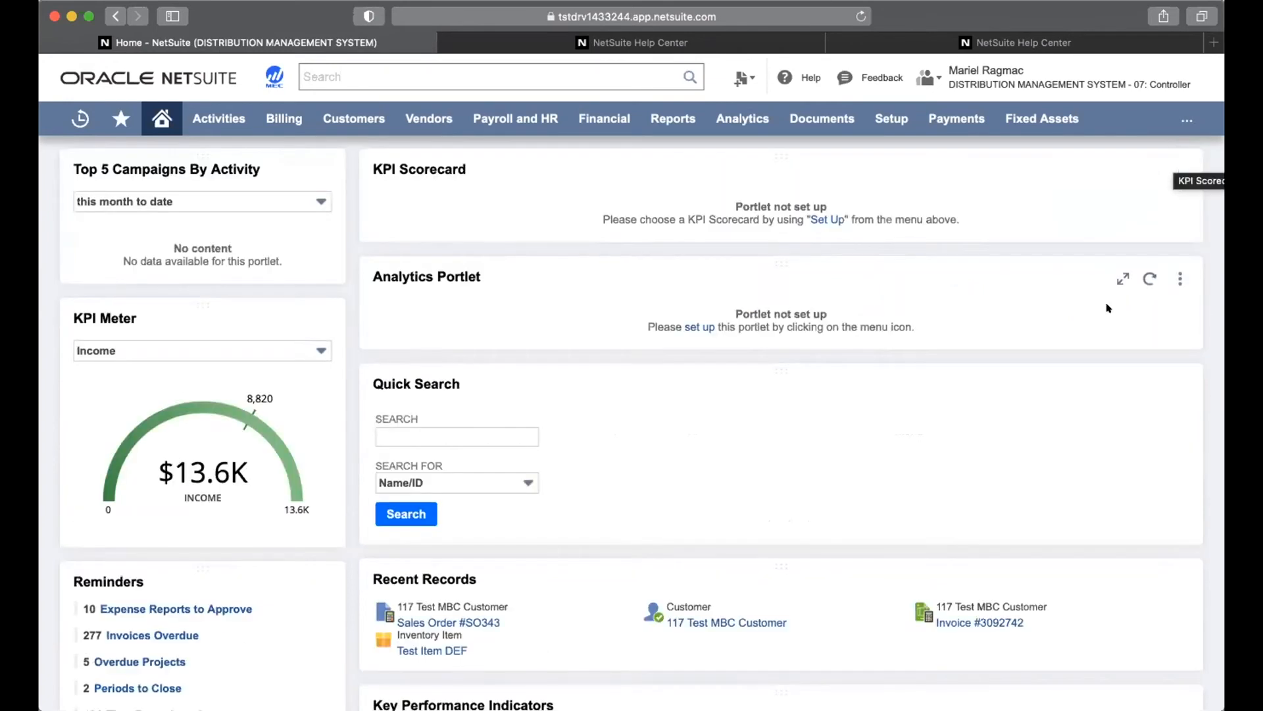
scroll(1102, 309, "up", 1)
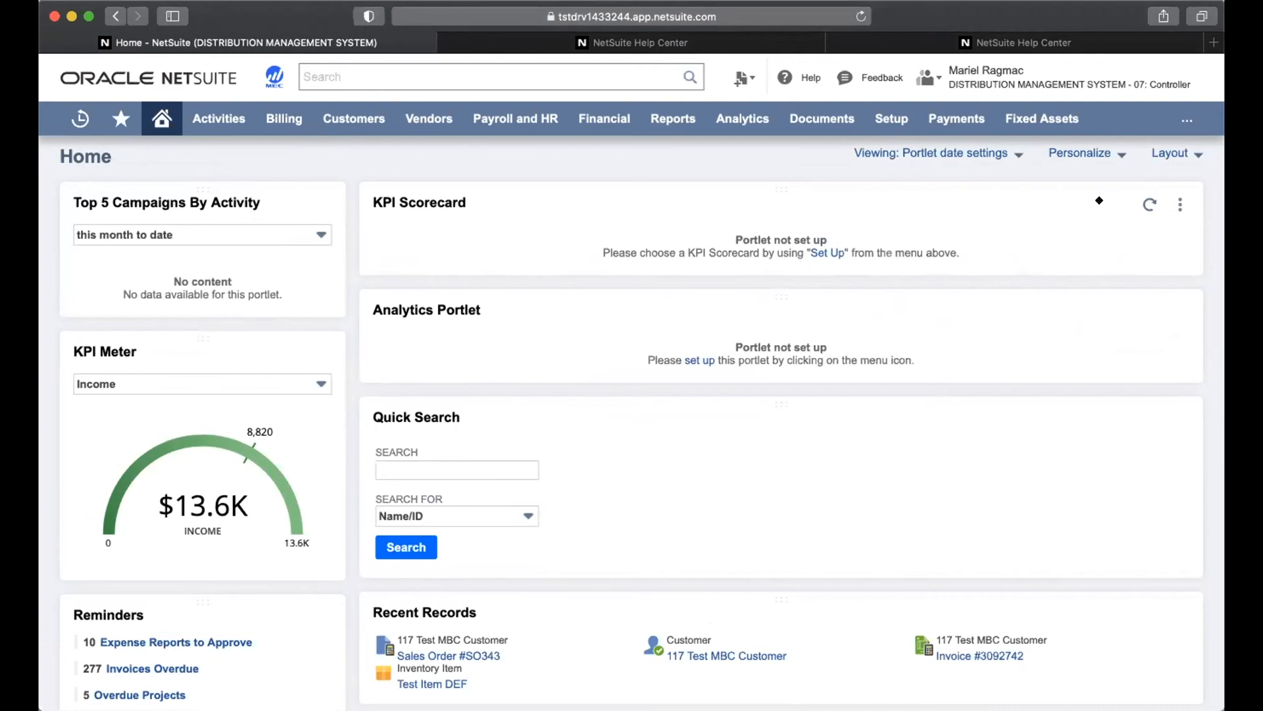
left_click(1180, 204)
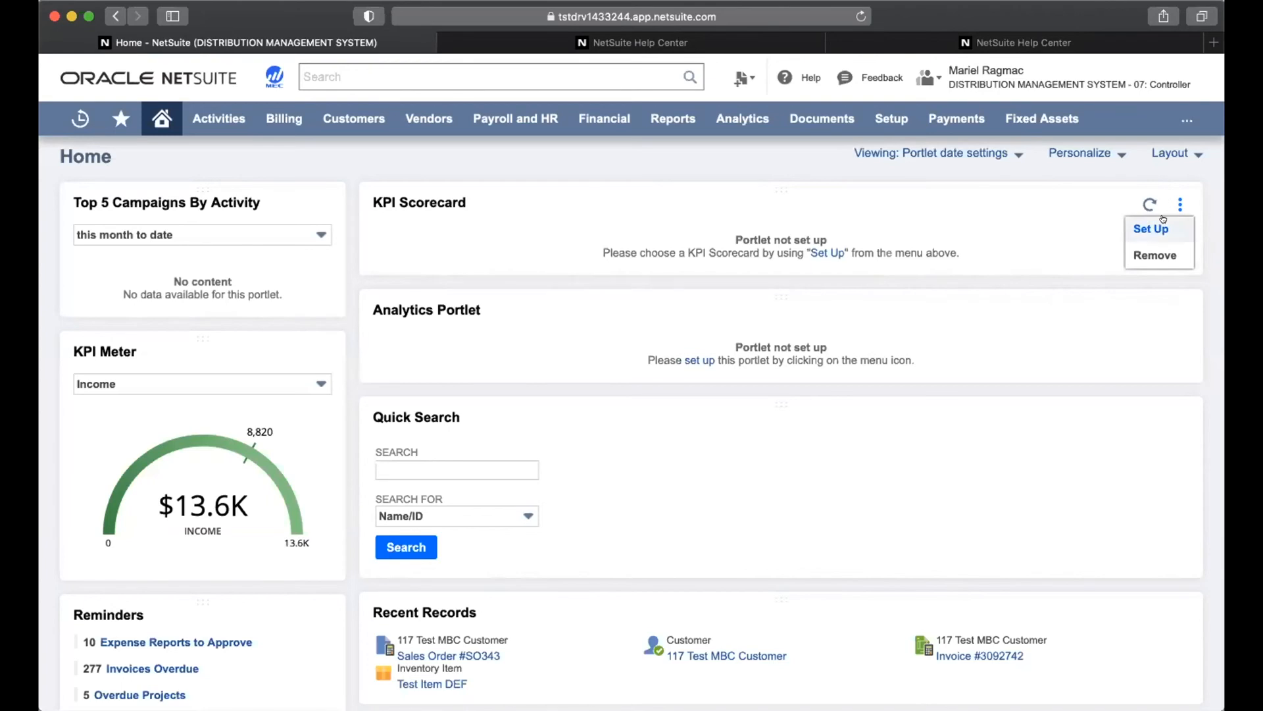
Set the KPI Scorecard to Financial Metrics-LIT with trend graph icons and a date row, and save
left_click(1163, 223)
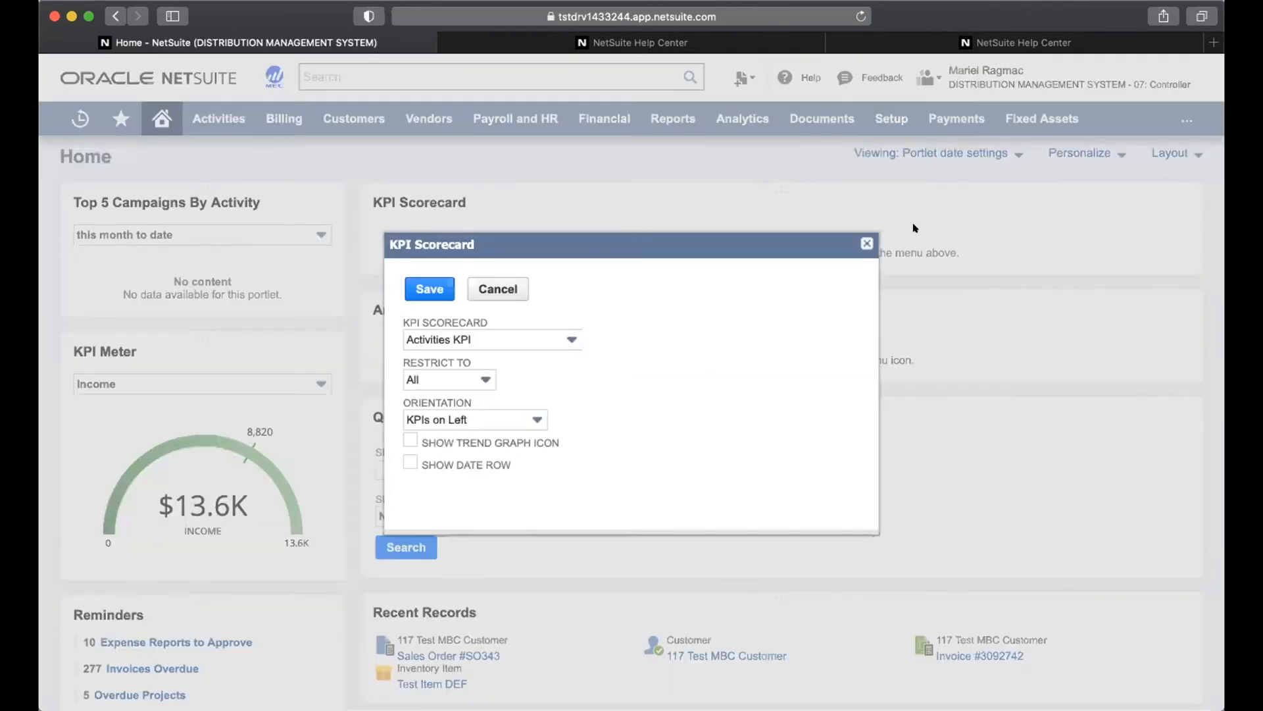
left_click(557, 335)
scroll(553, 415, "down", 5)
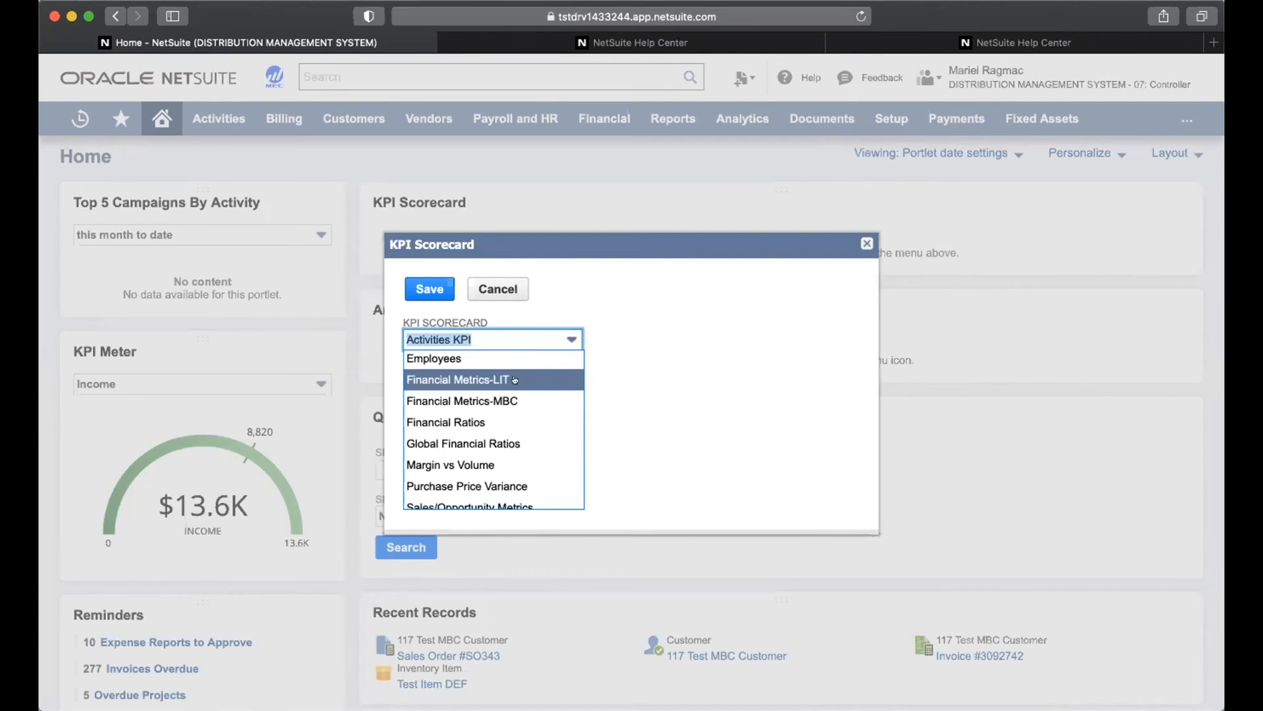
left_click(515, 380)
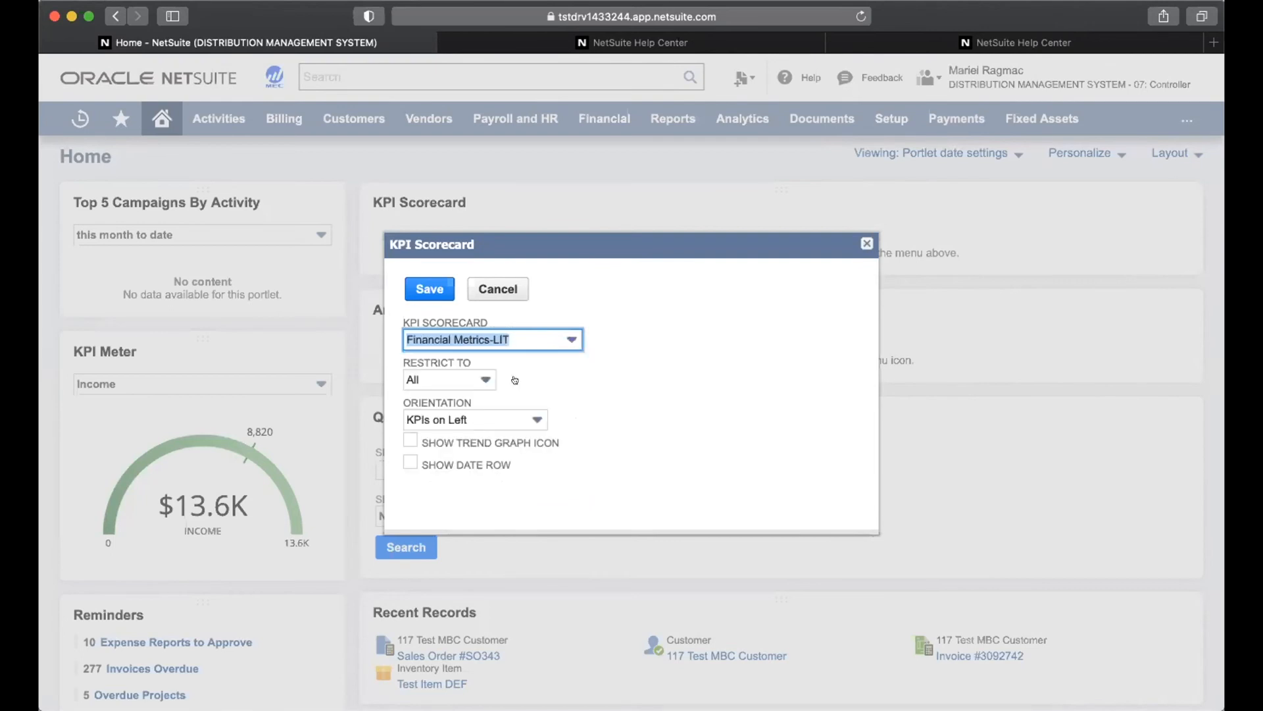
left_click(408, 440)
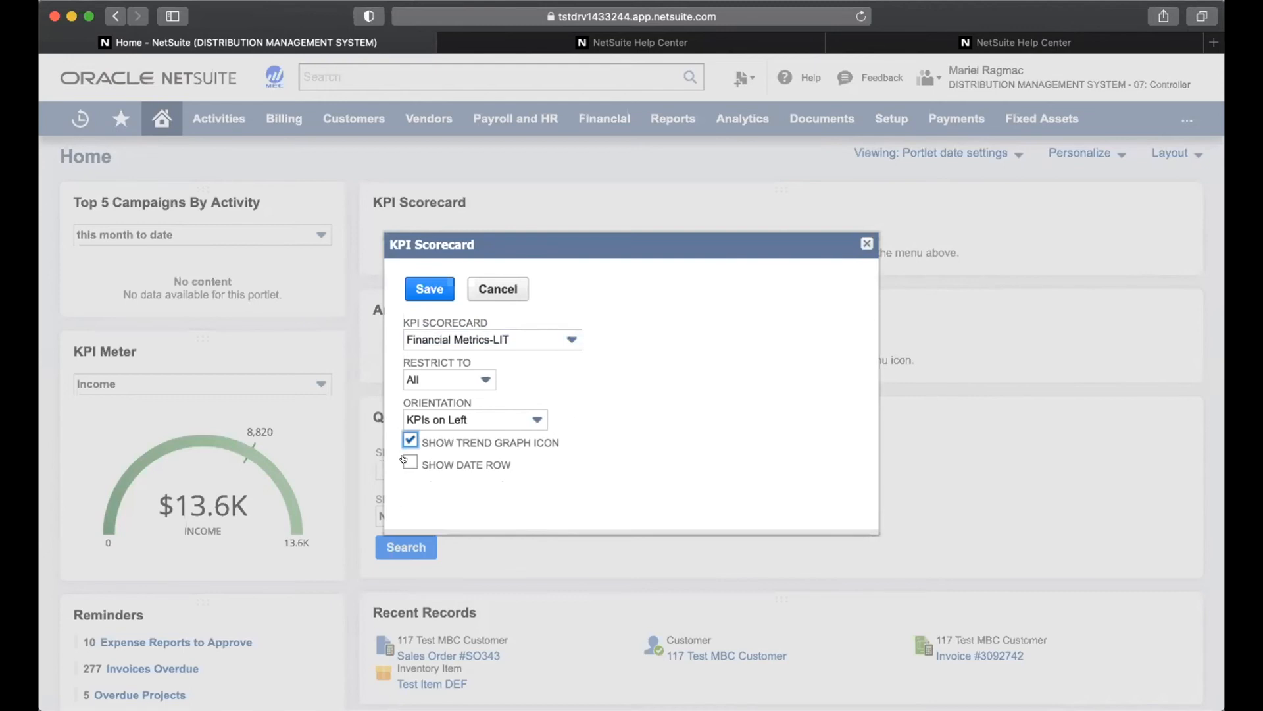
left_click(404, 459)
left_click(429, 286)
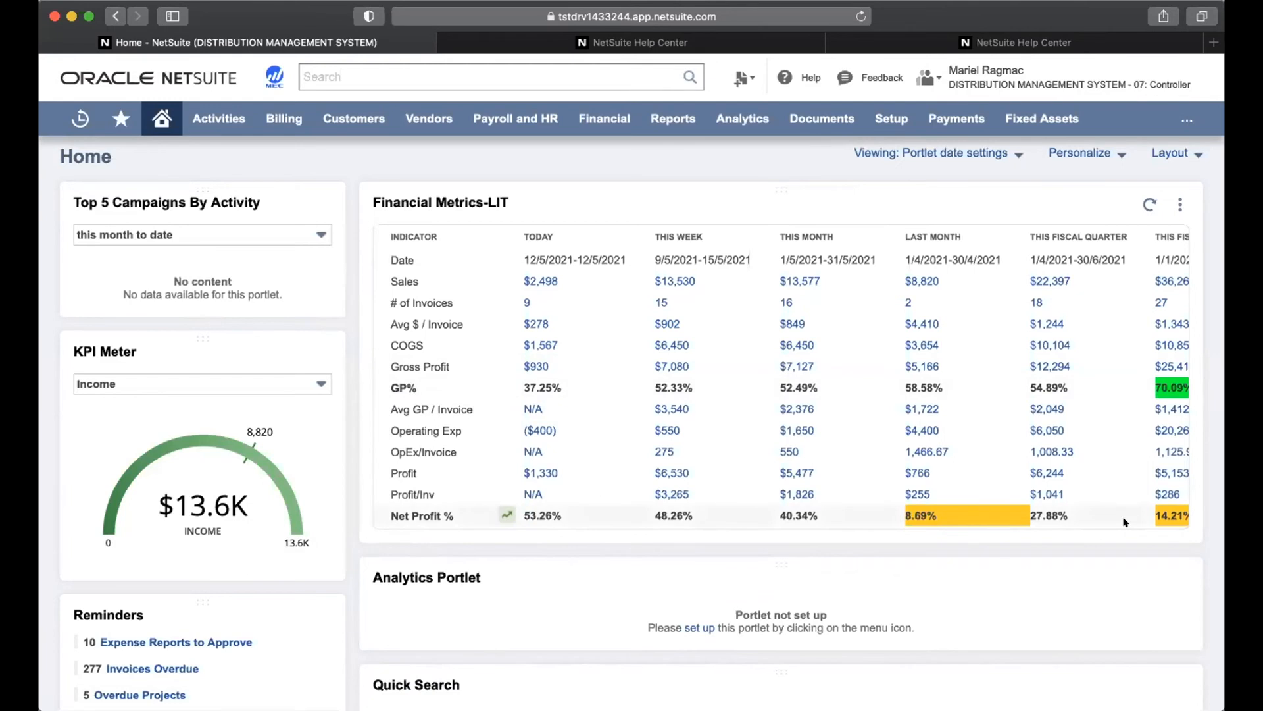
Scroll down to the Analytics Portlet and show its options menu
scroll(1124, 522, "down", 3)
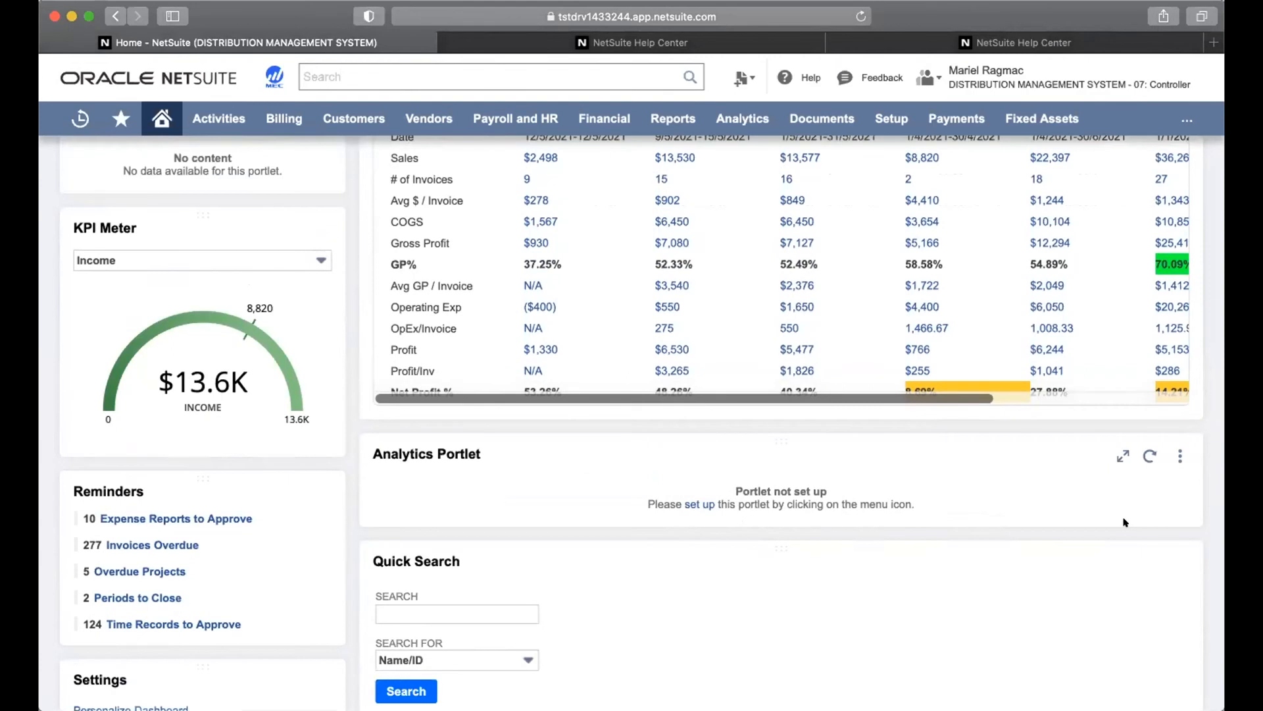
scroll(1123, 520, "down", 2)
left_click(1180, 388)
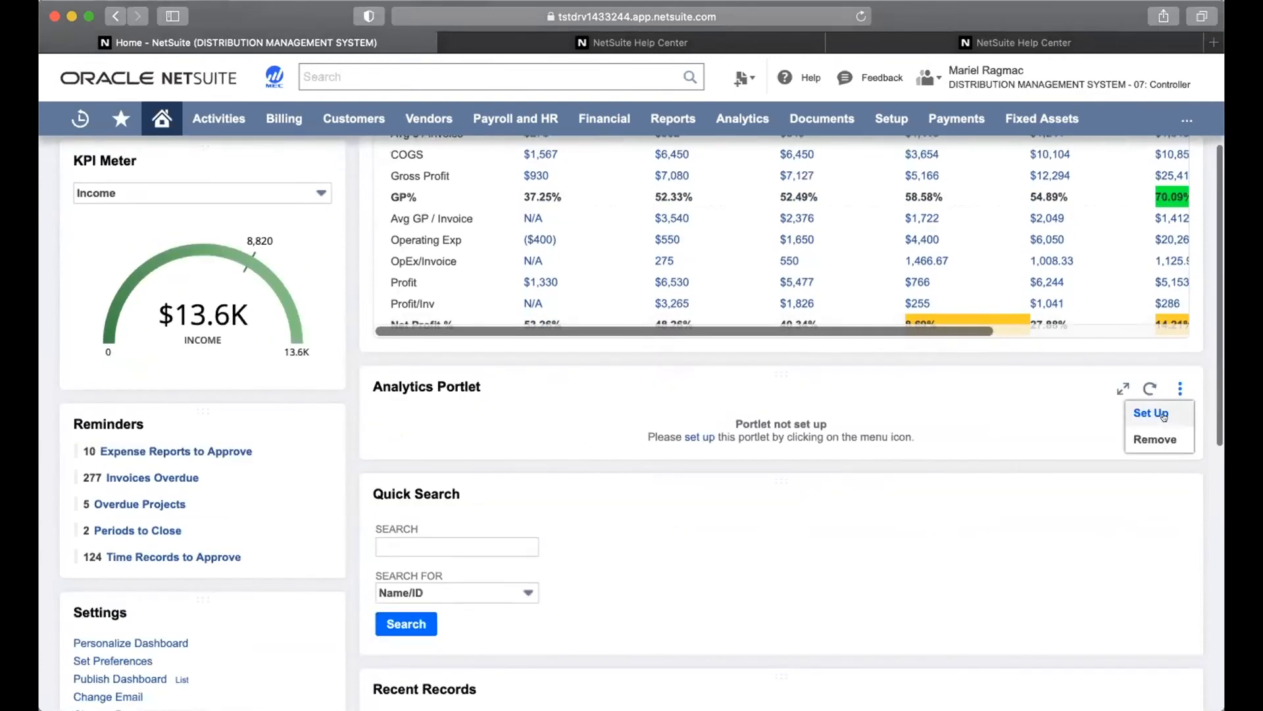
Set the Analytics Portlet to a Chart Portlet showing Sales (Invoiced) LIT Sales Over Time, and save
left_click(1163, 415)
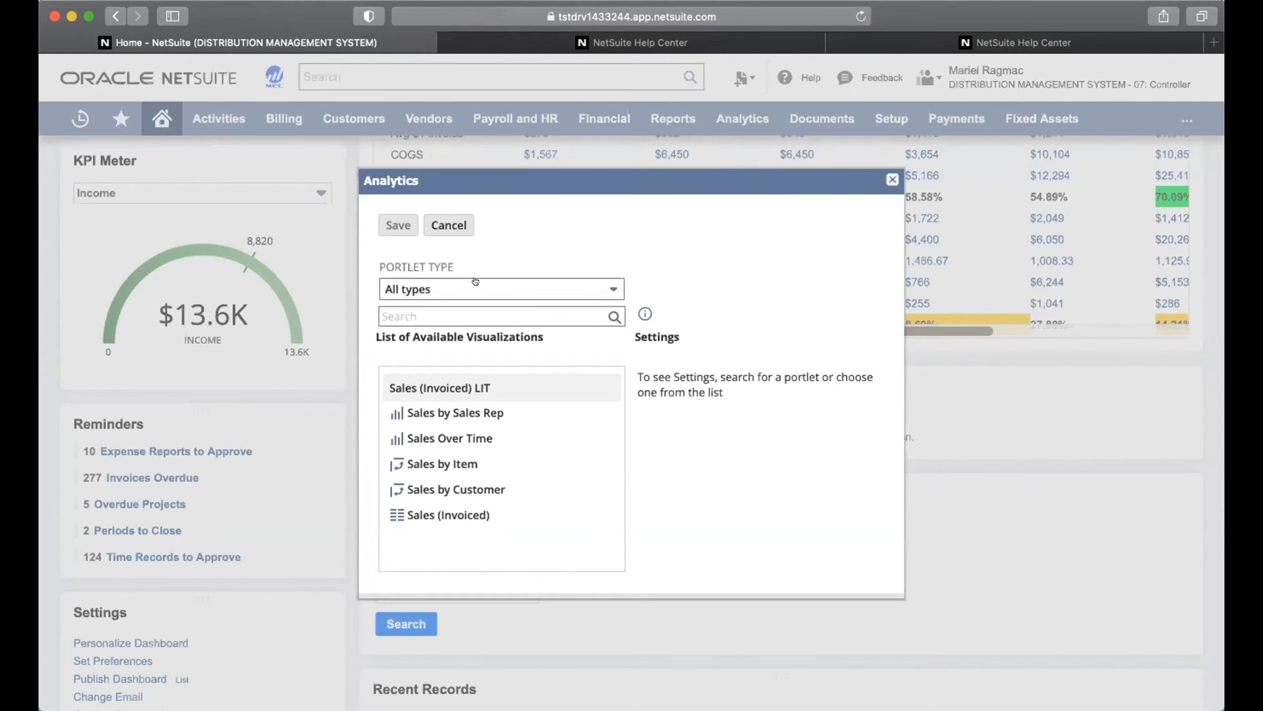
left_click(530, 286)
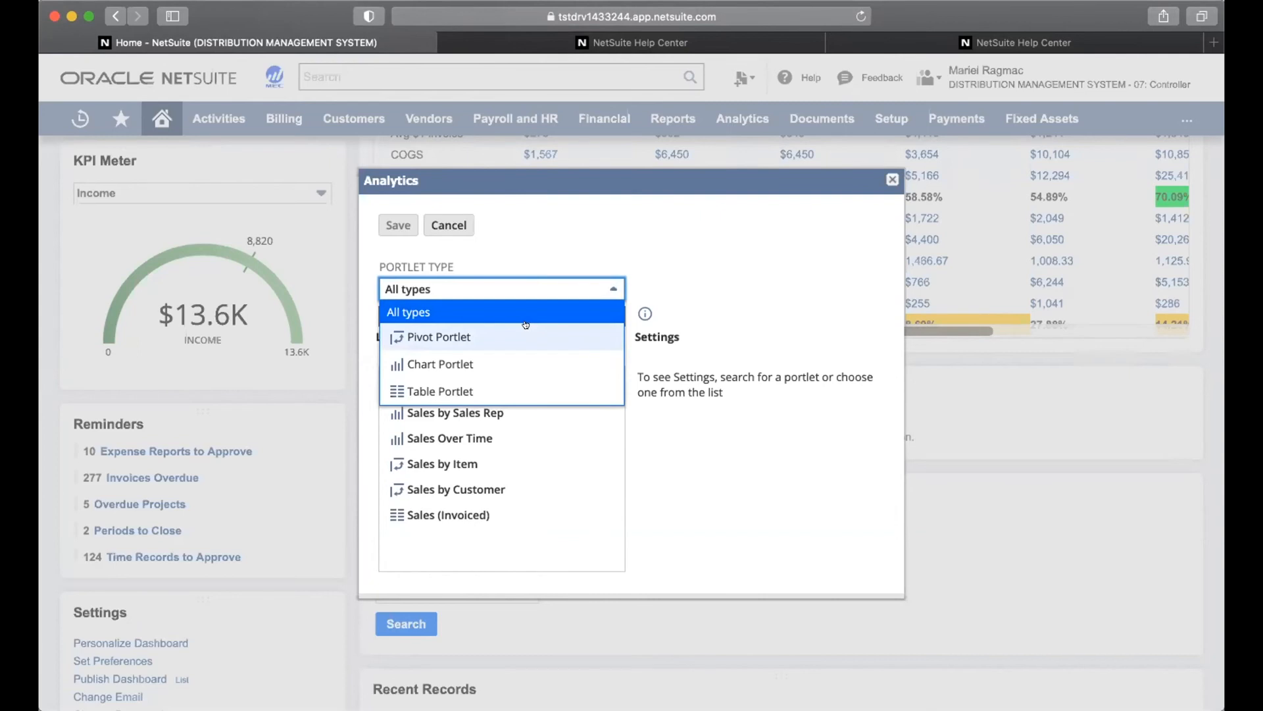
left_click(509, 363)
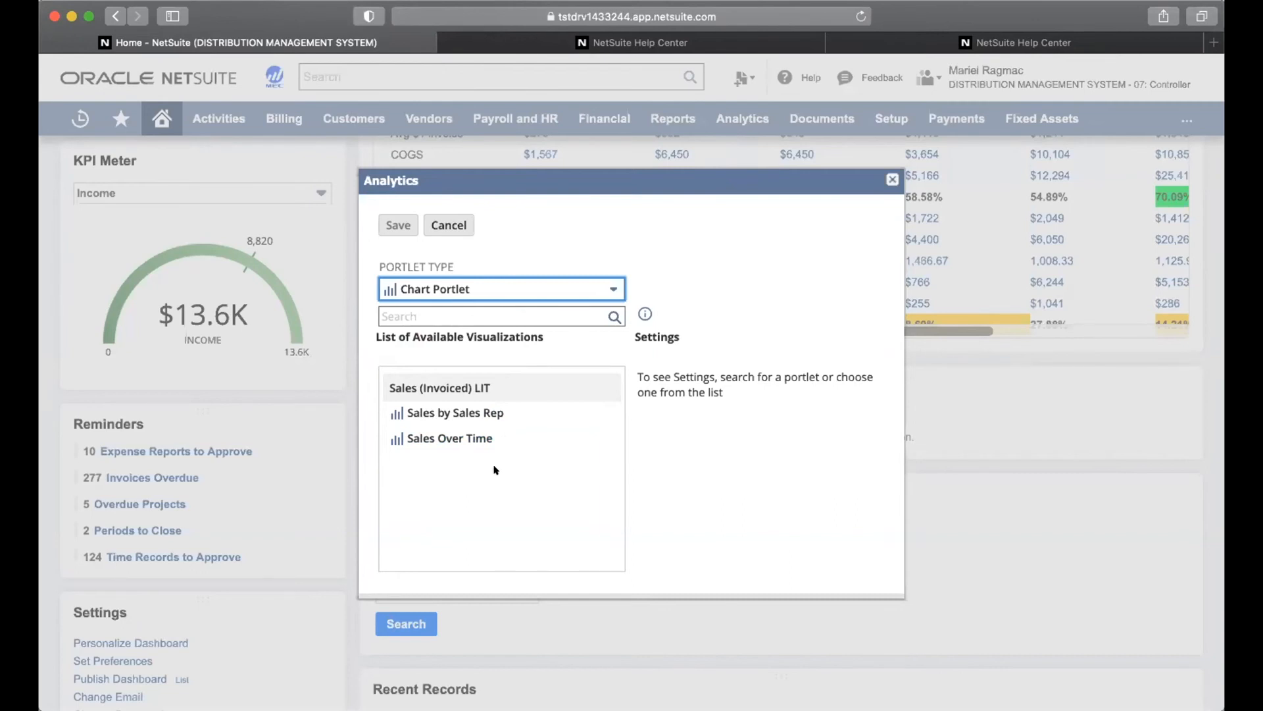
left_click(468, 437)
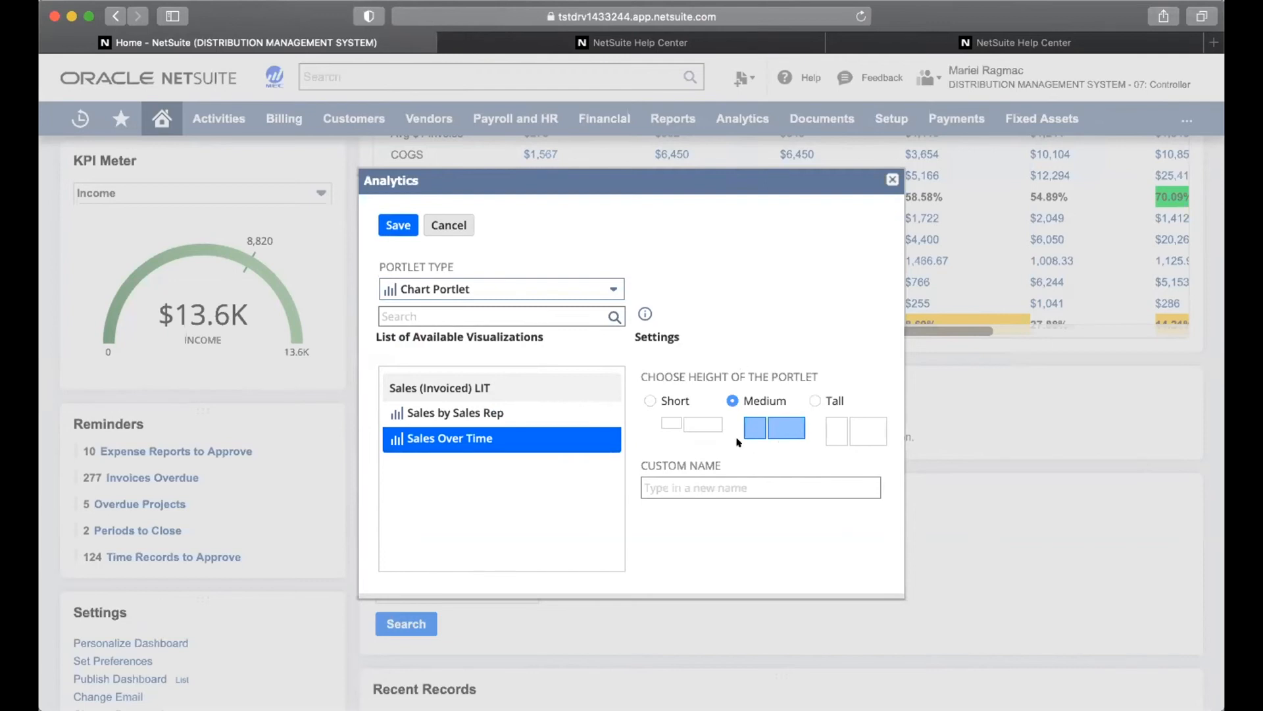
left_click(727, 487)
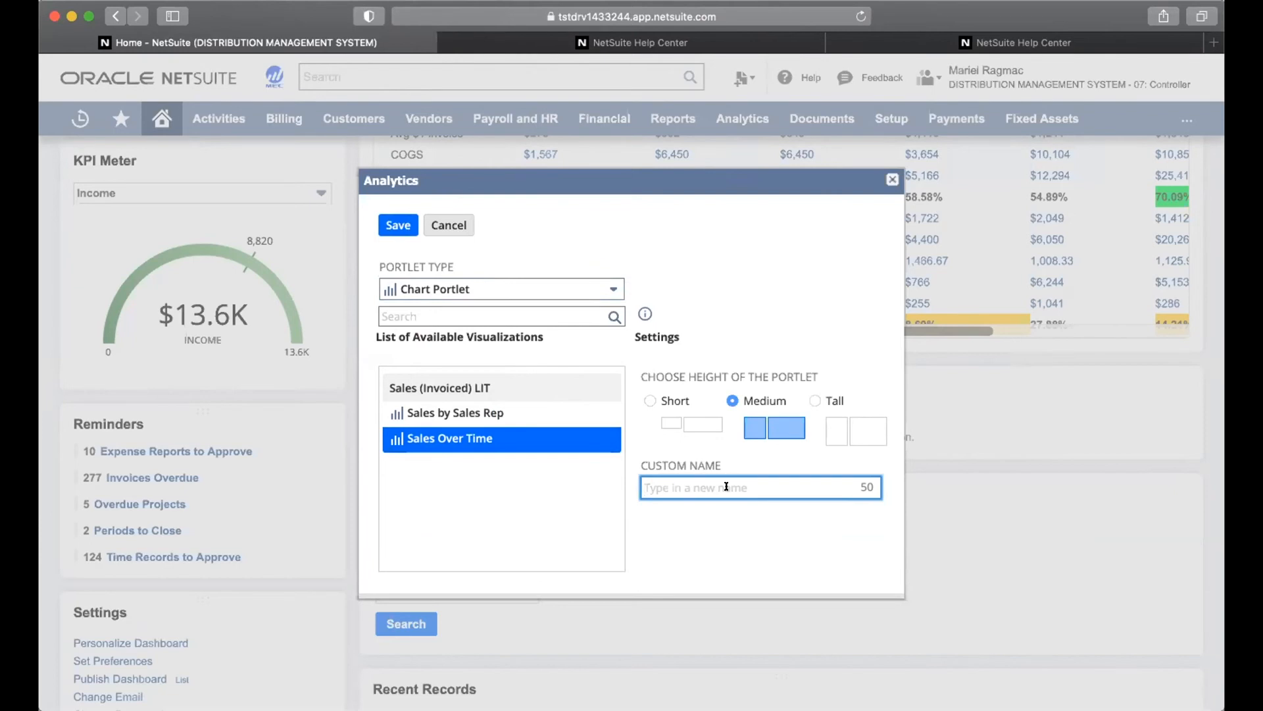
left_click(390, 226)
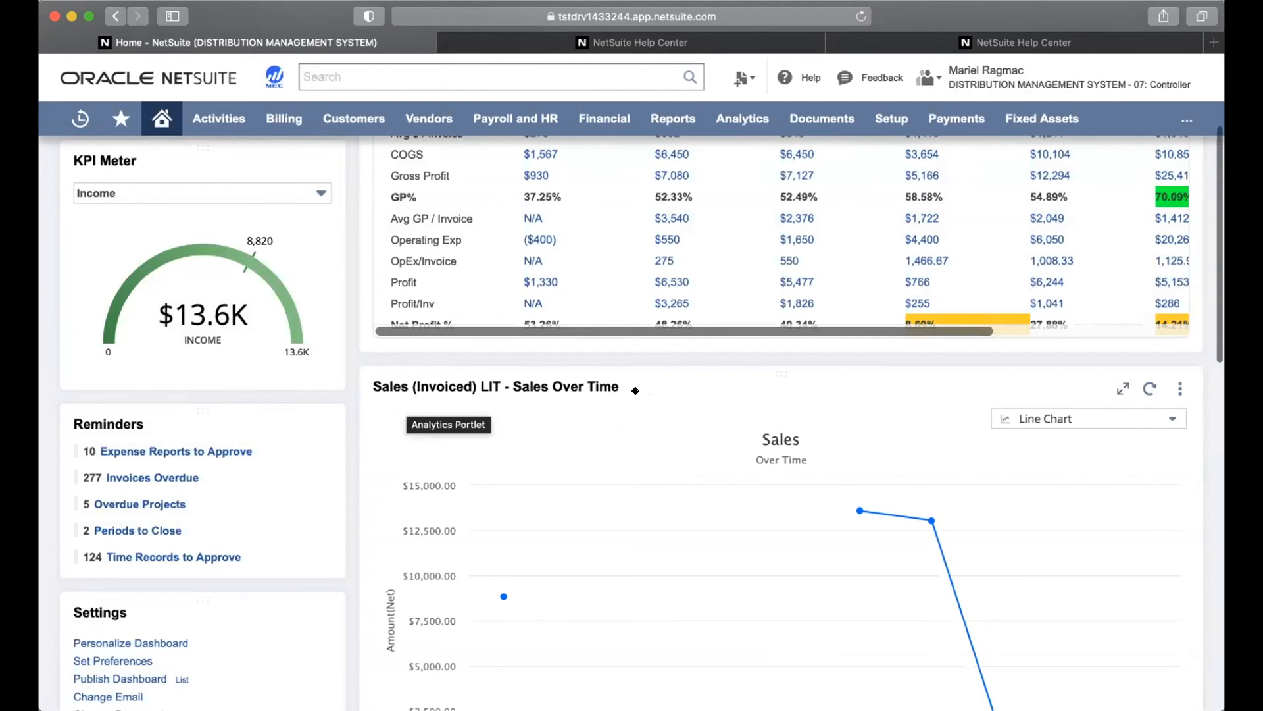
Switch the Sales Over Time chart's type to Stacked Column Chart
scroll(636, 391, "down", 3)
scroll(643, 398, "down", 2)
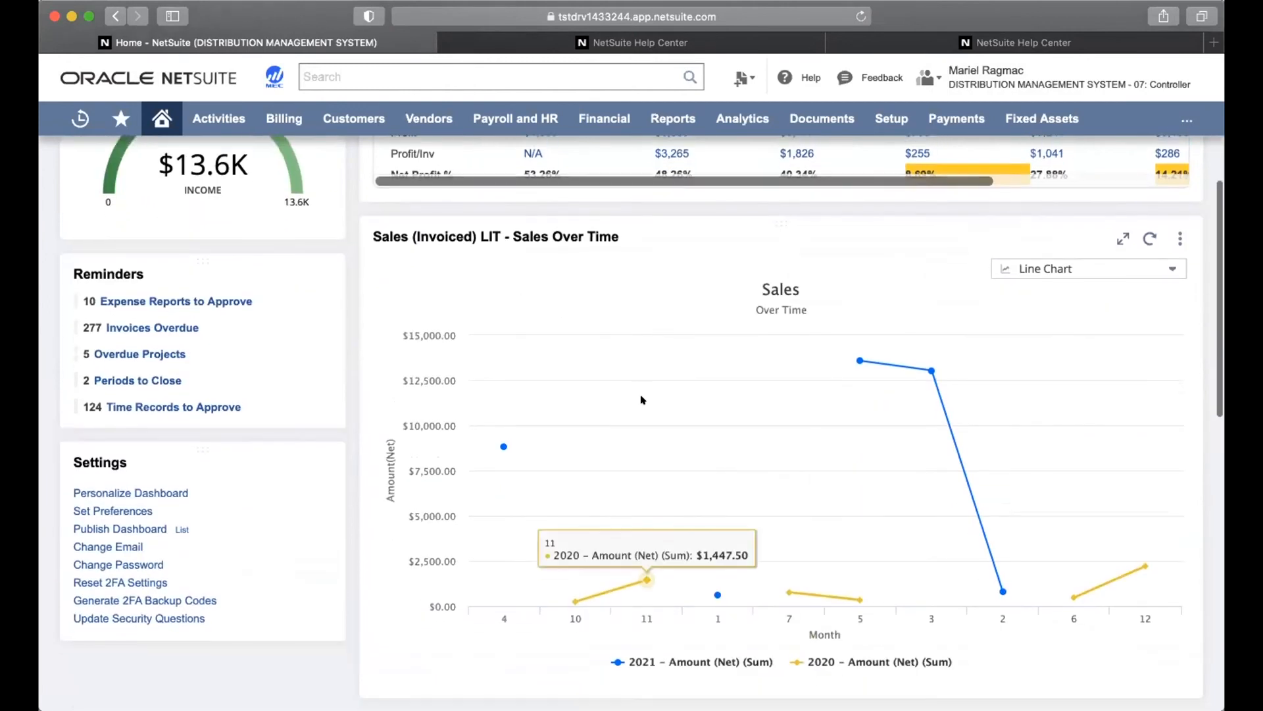
scroll(643, 400, "down", 1)
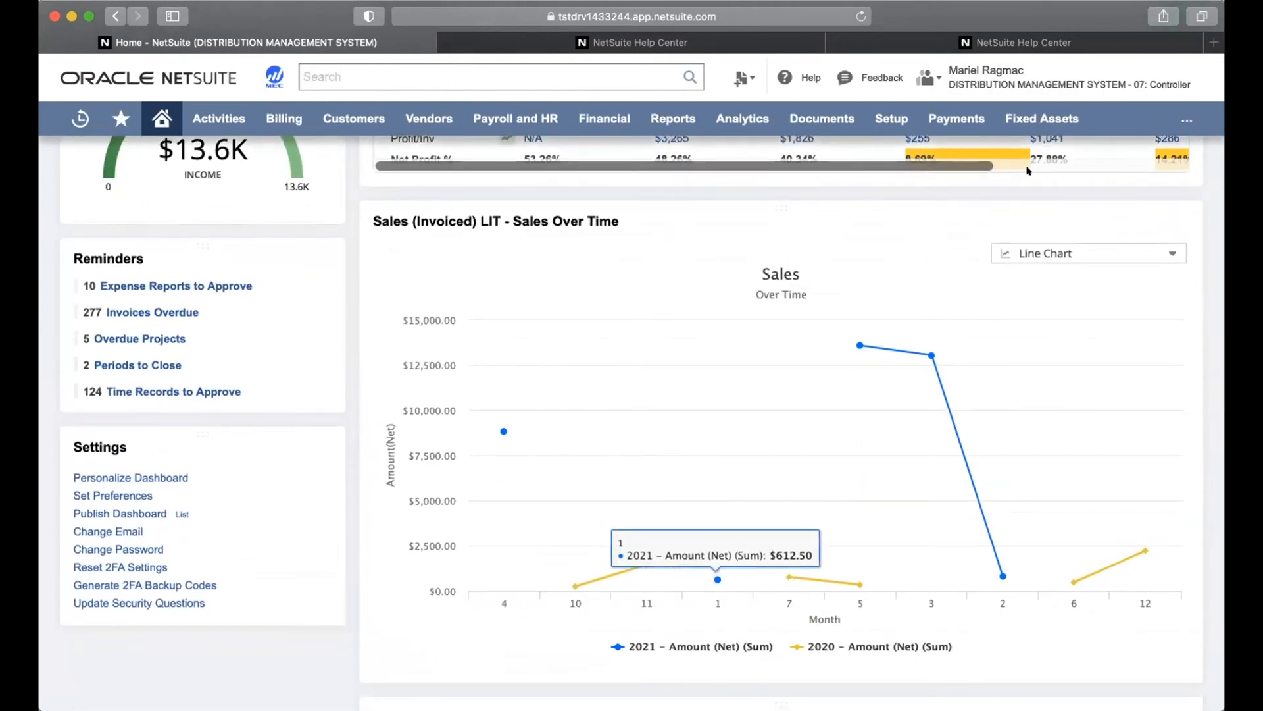
left_click(1156, 253)
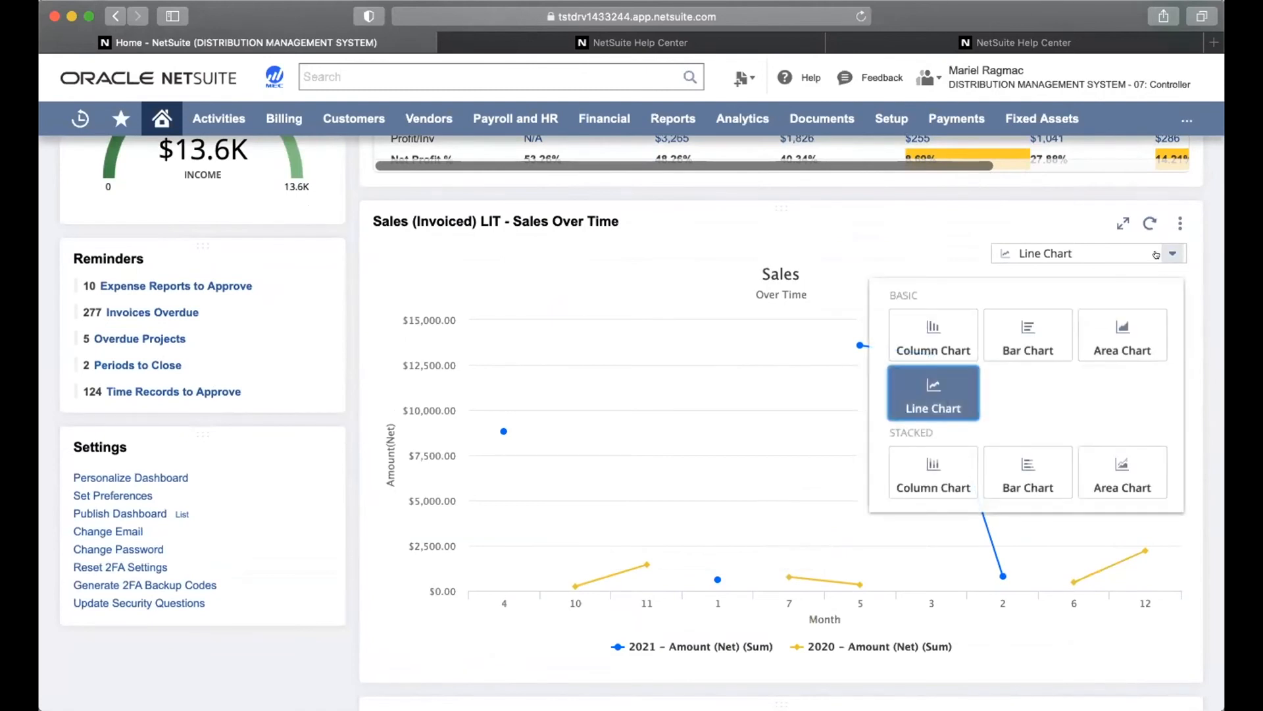
left_click(947, 474)
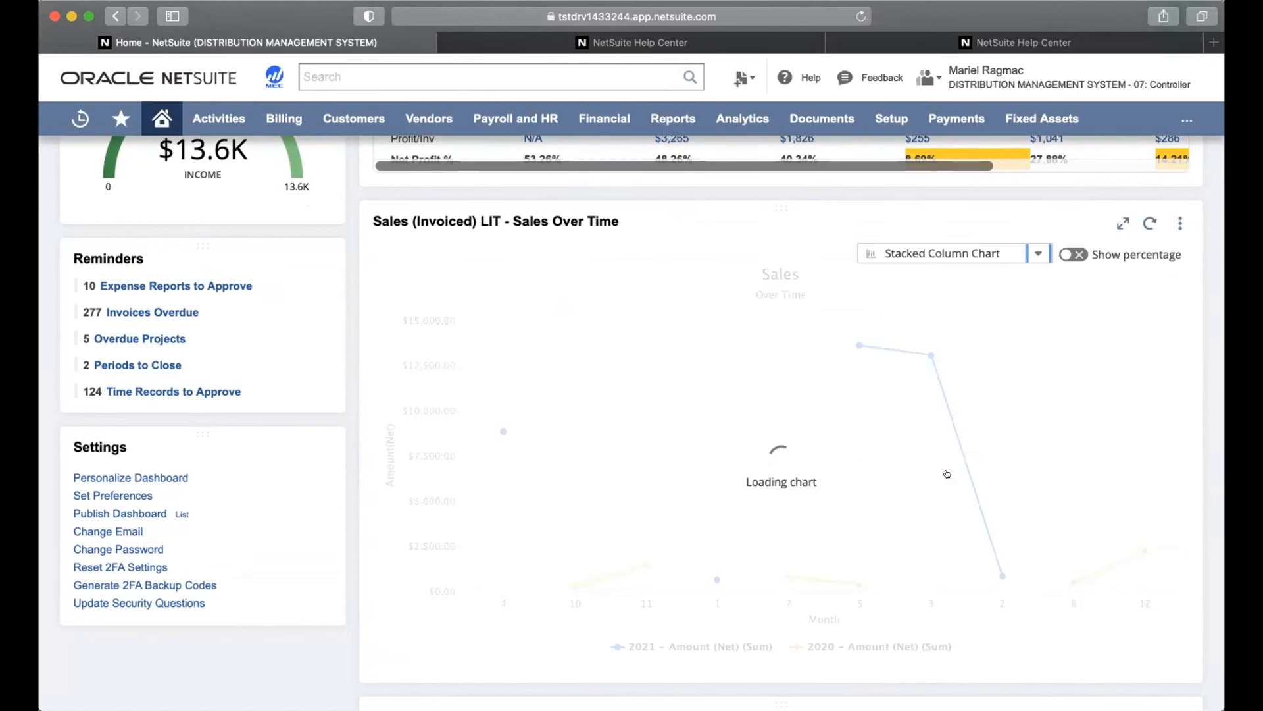
left_click(1029, 254)
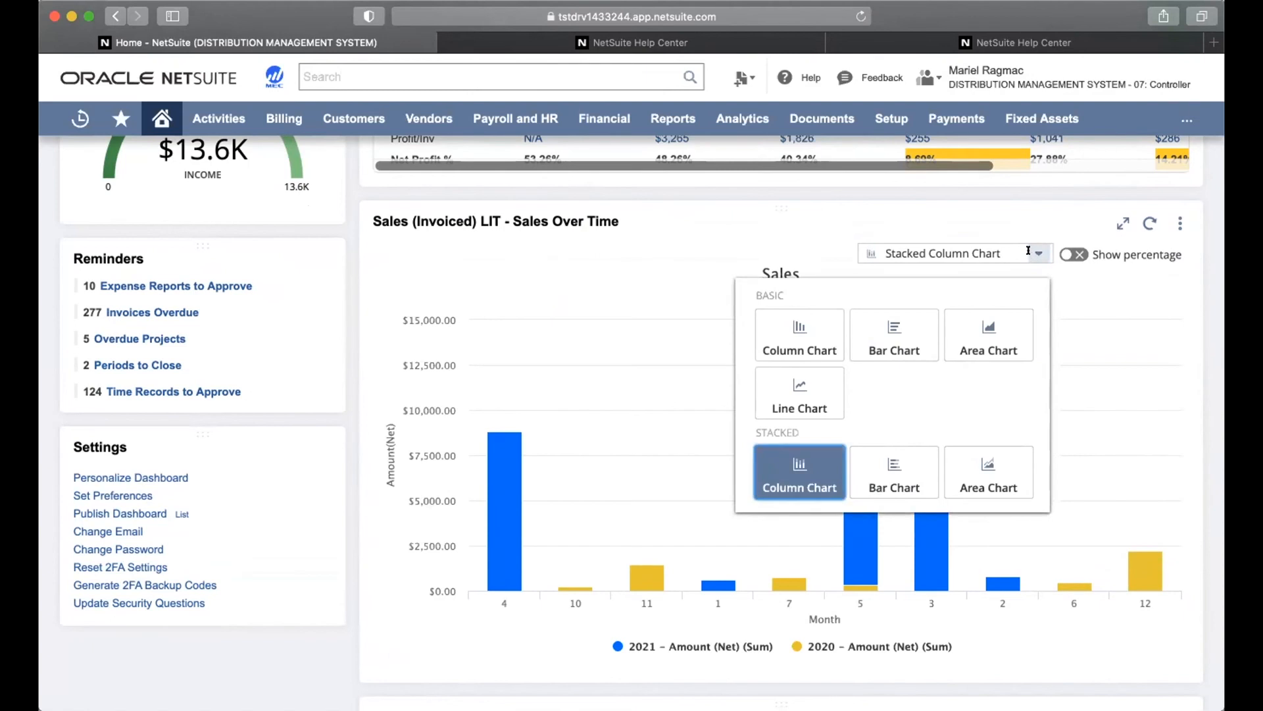
left_click(1028, 253)
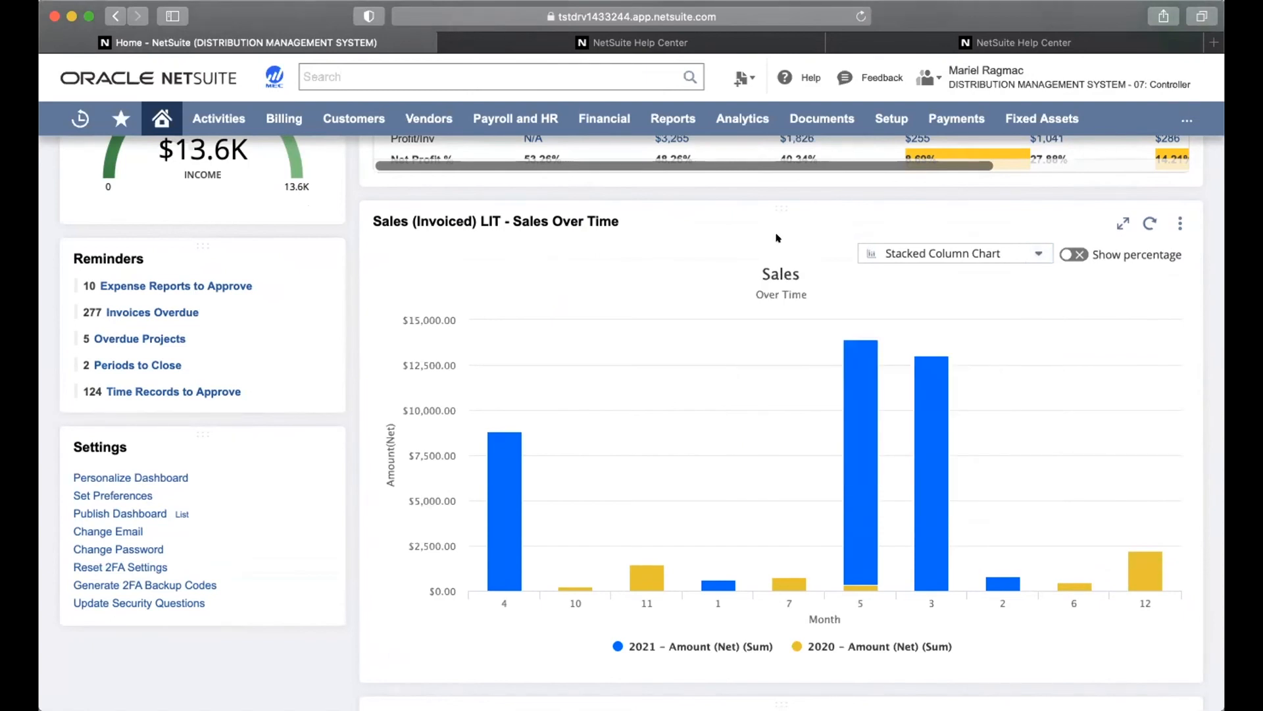
Scroll to the Key Performance Indicators portlet and choose Set Up from its menu
scroll(754, 392, "down", 7)
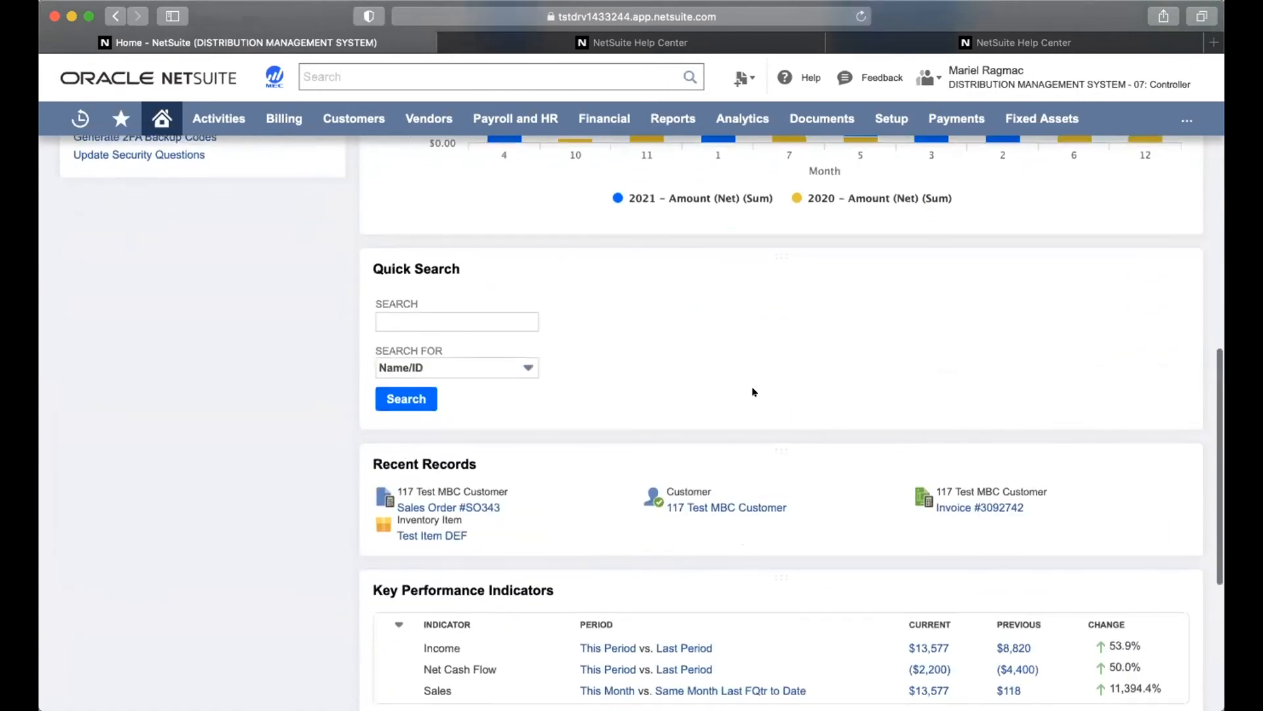
scroll(754, 392, "down", 4)
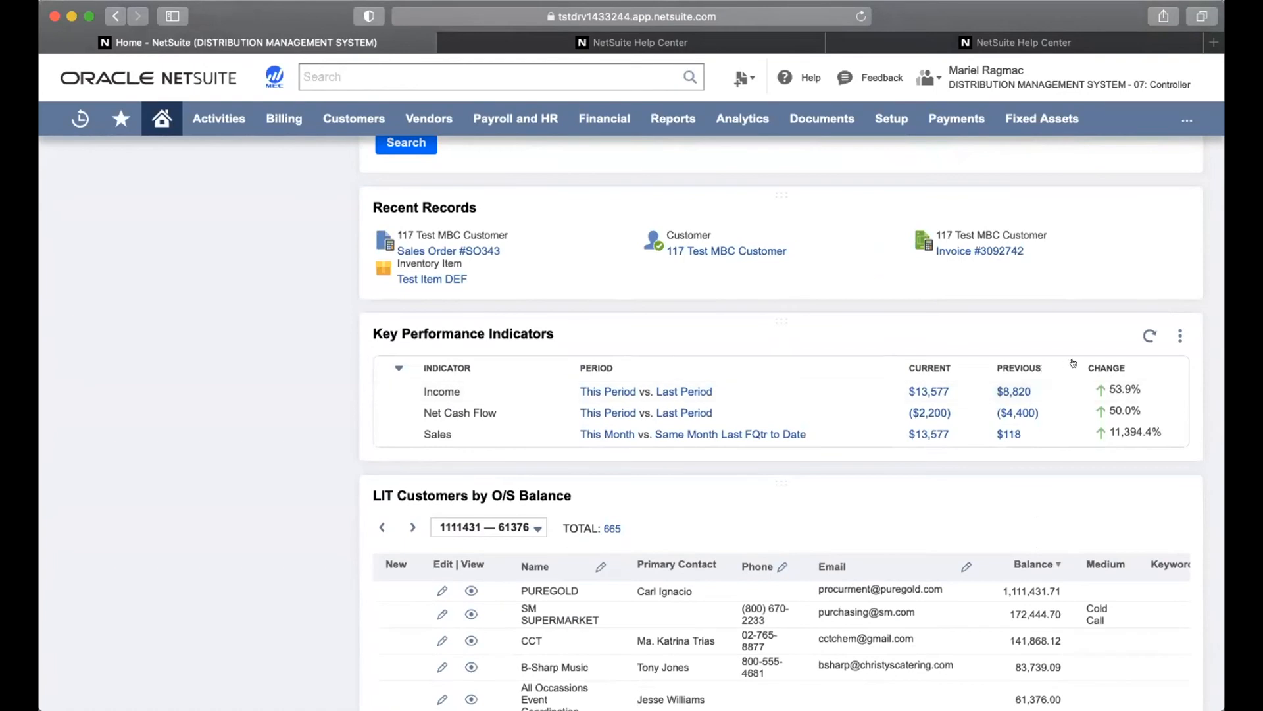
left_click(1171, 334)
left_click(1163, 356)
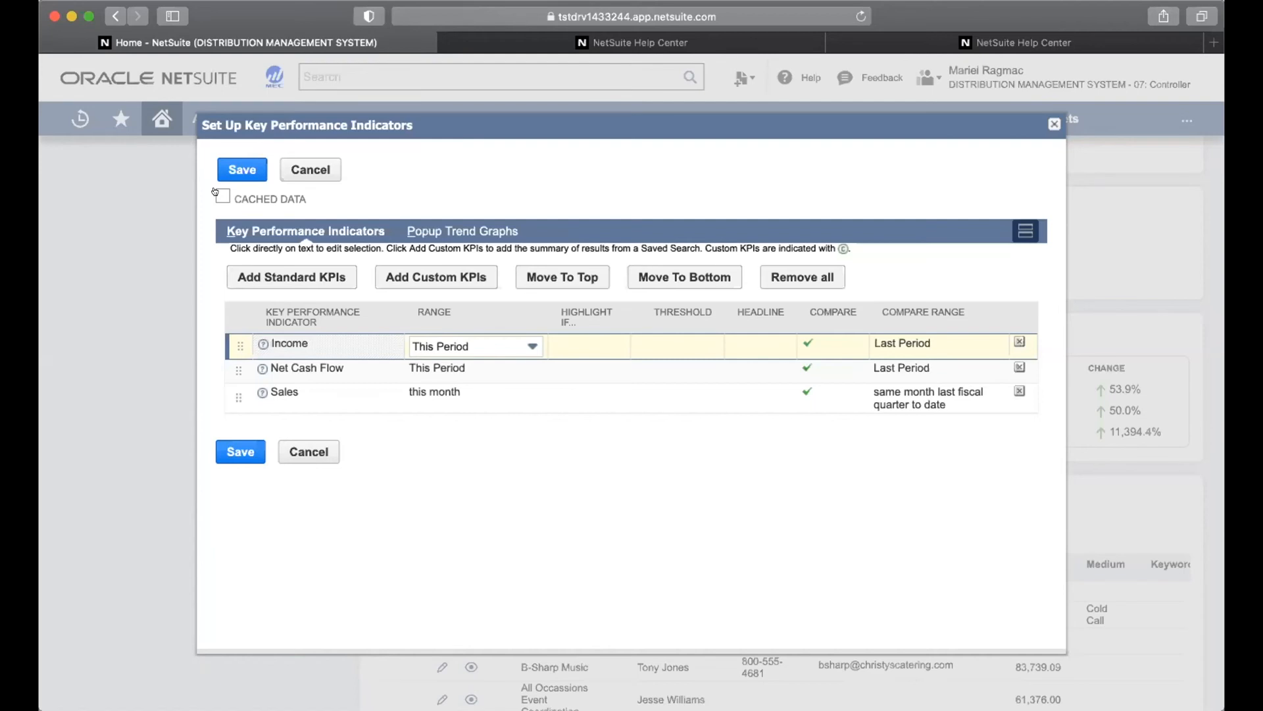
left_click(215, 191)
left_click(215, 192)
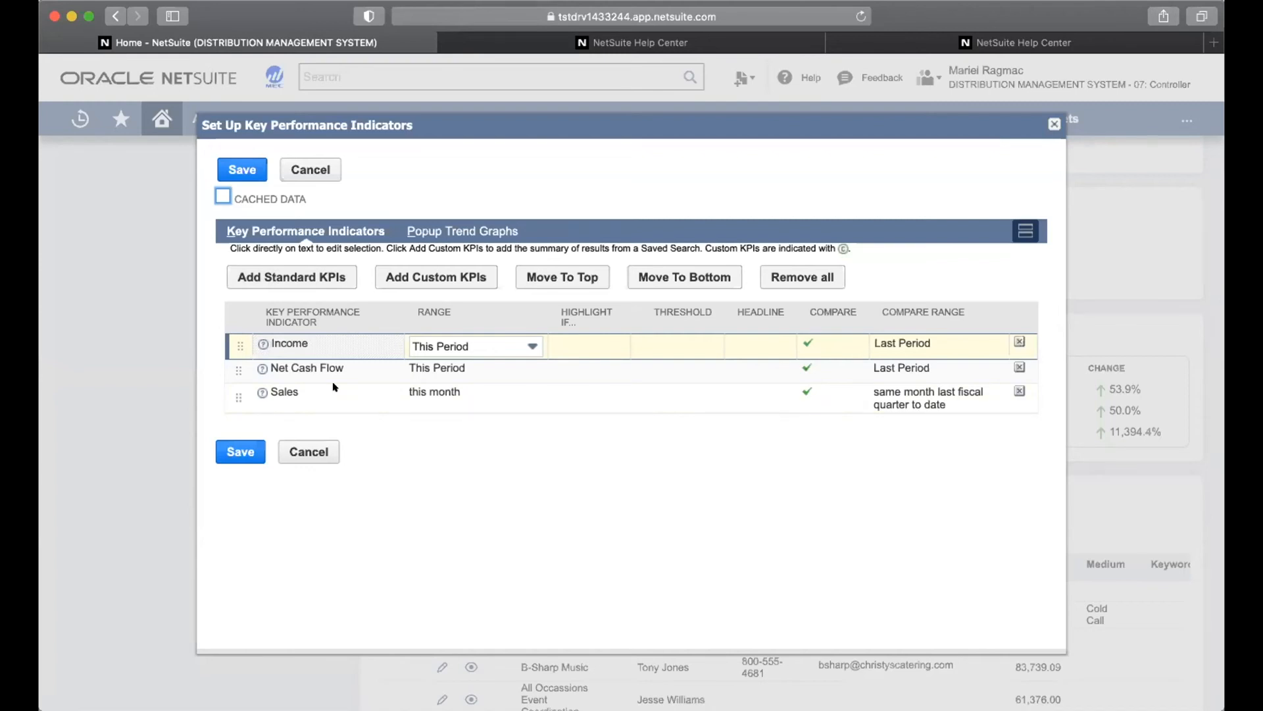
left_click(319, 281)
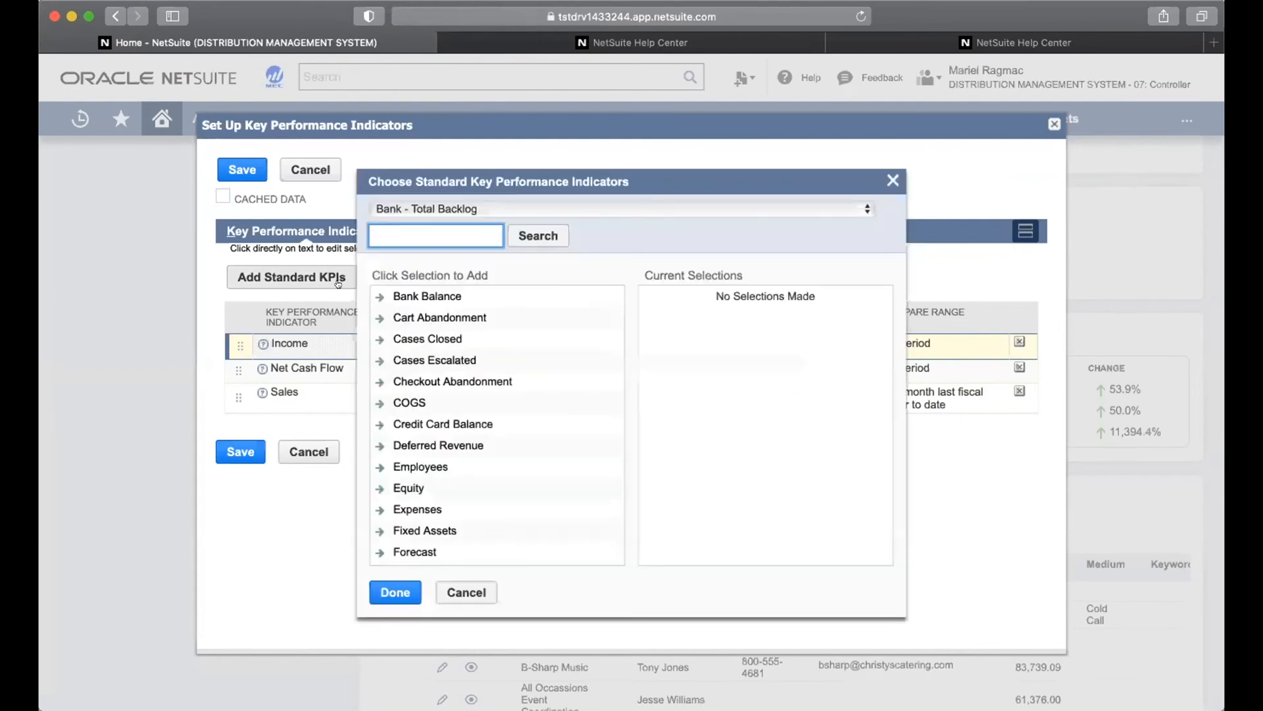
scroll(431, 393, "down", 3)
scroll(432, 393, "down", 2)
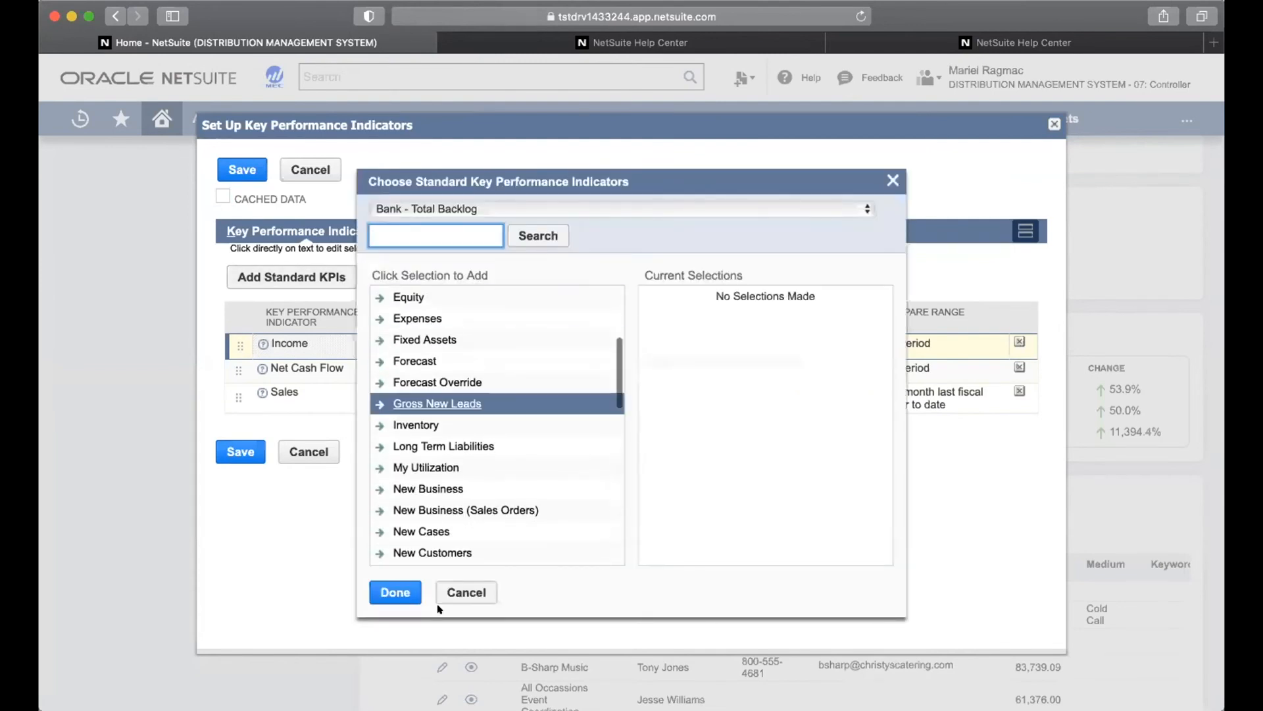
left_click(463, 592)
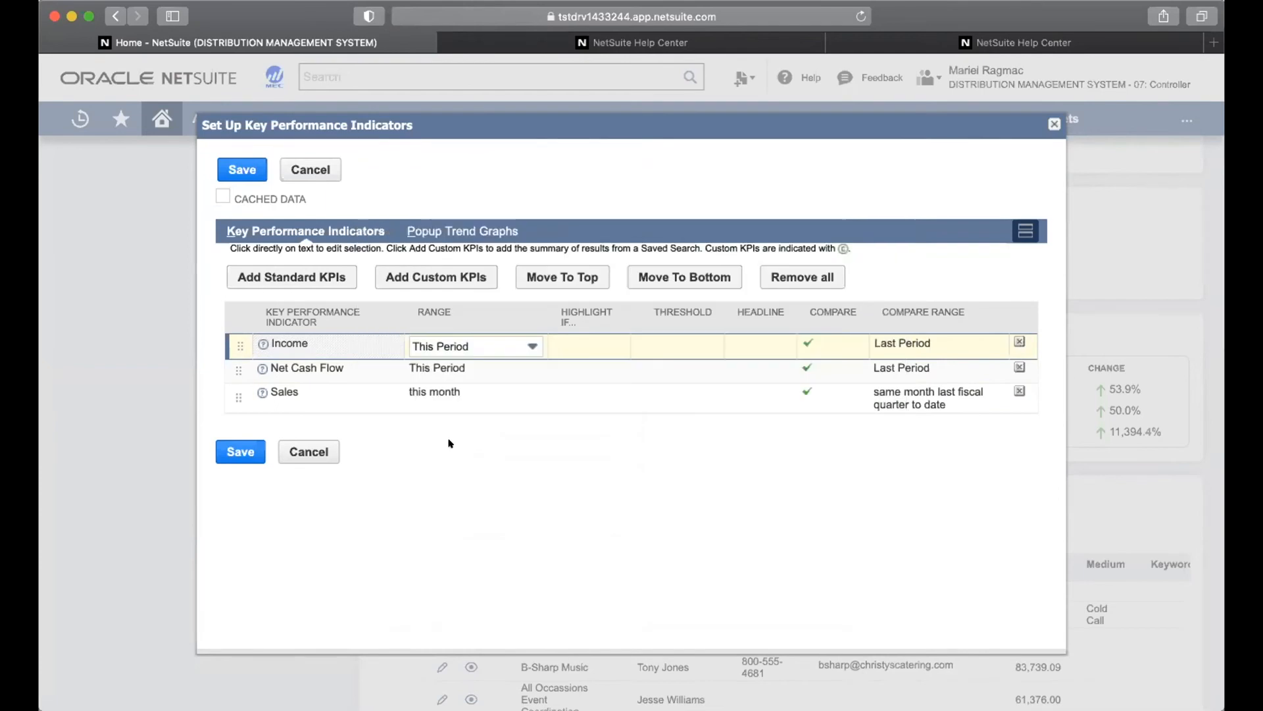
Search the custom KPIs for 'sales order' and select Sales Order Count, retrying the search
left_click(444, 277)
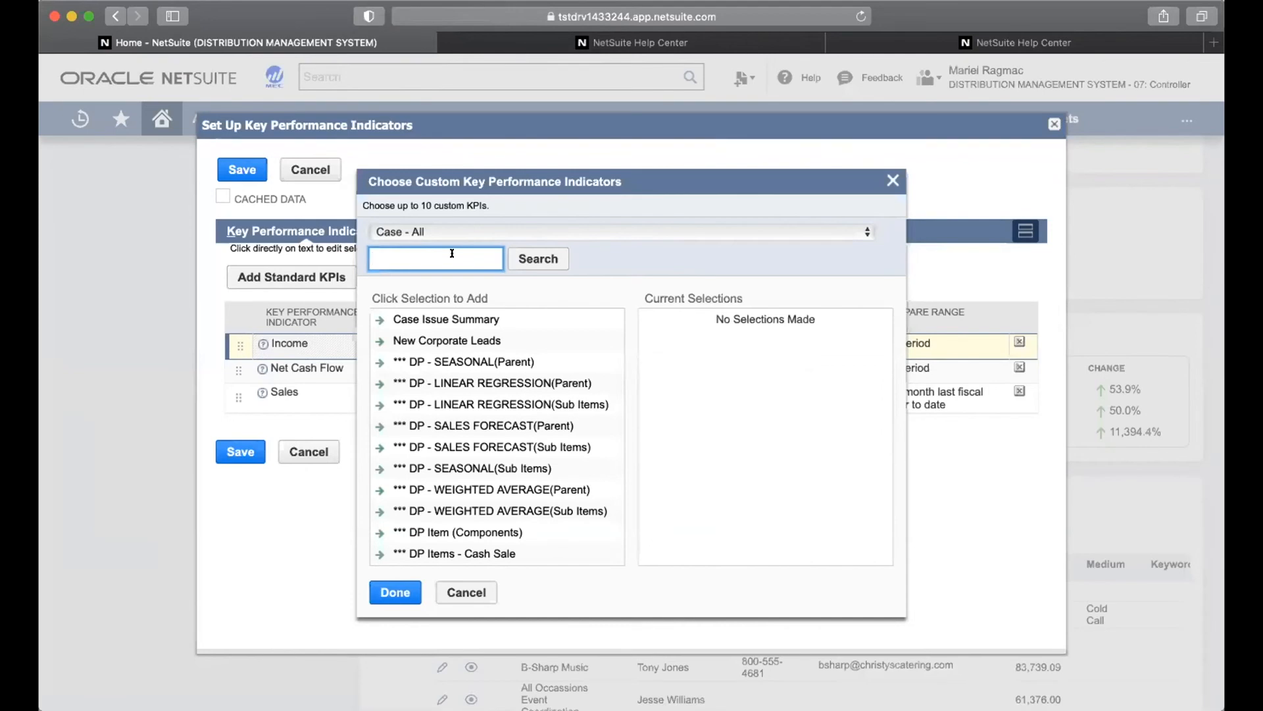
type("sales order")
left_click(538, 258)
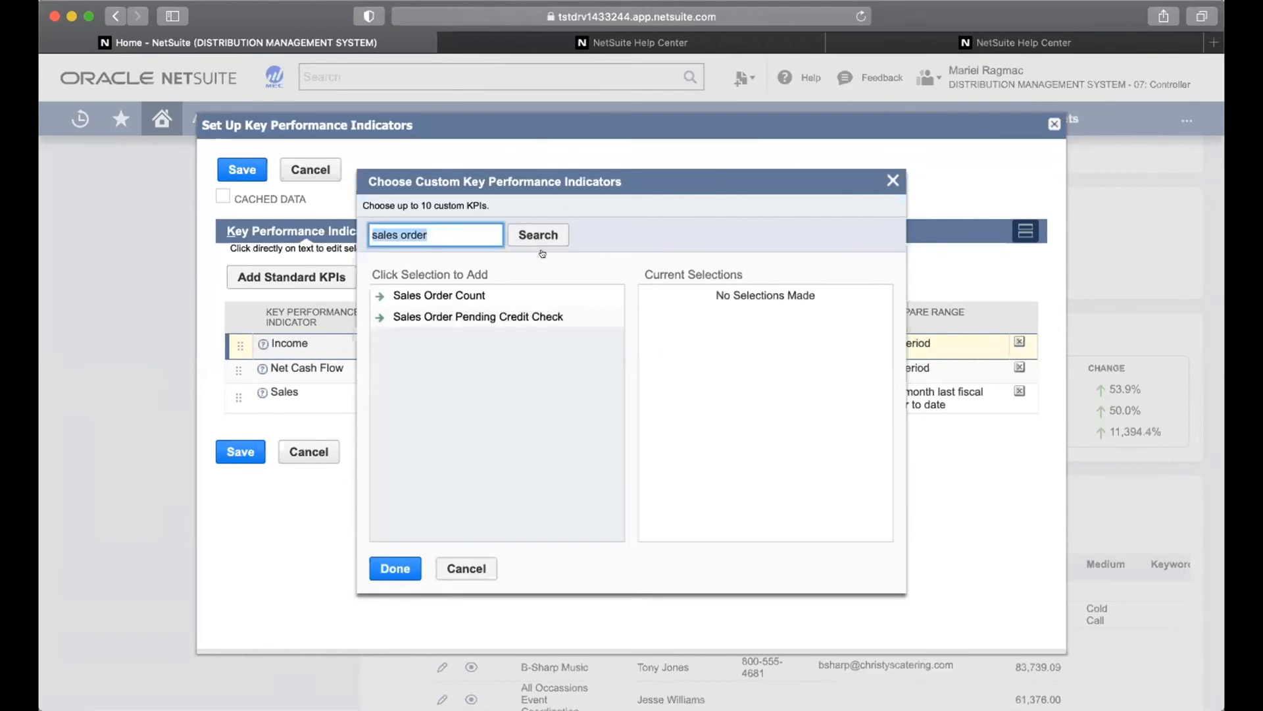
left_click(457, 295)
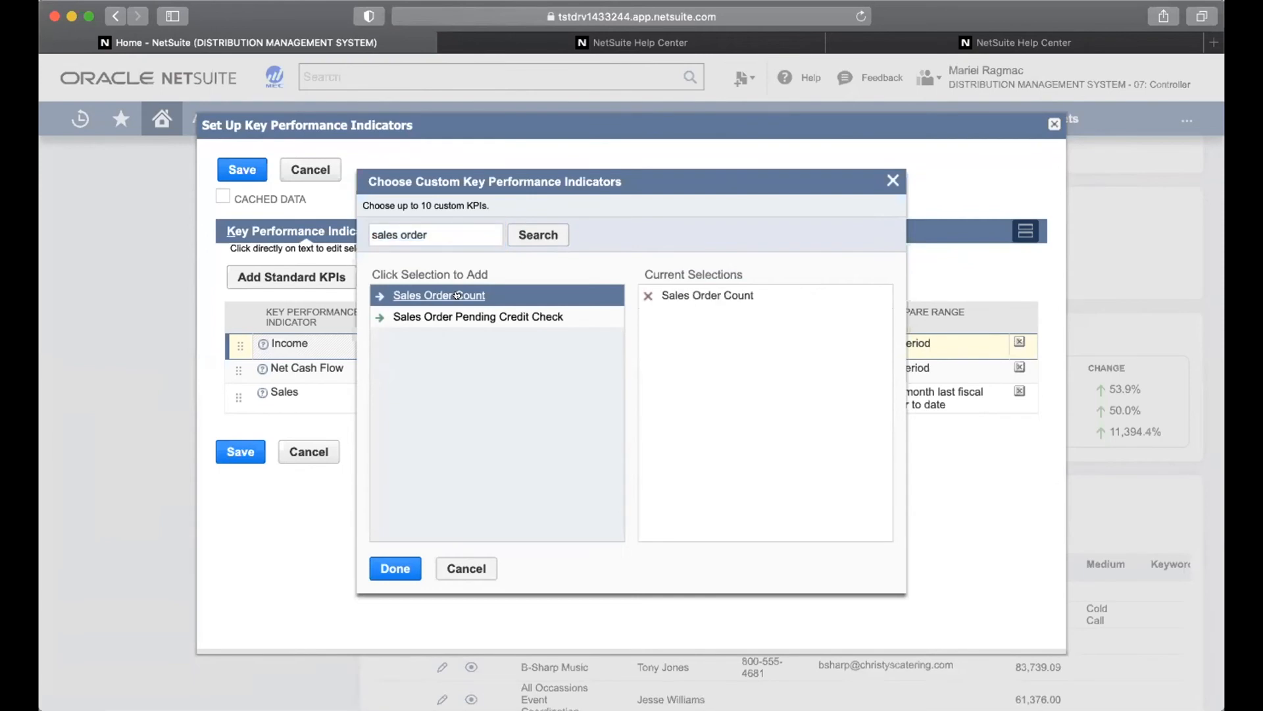
left_click(454, 228)
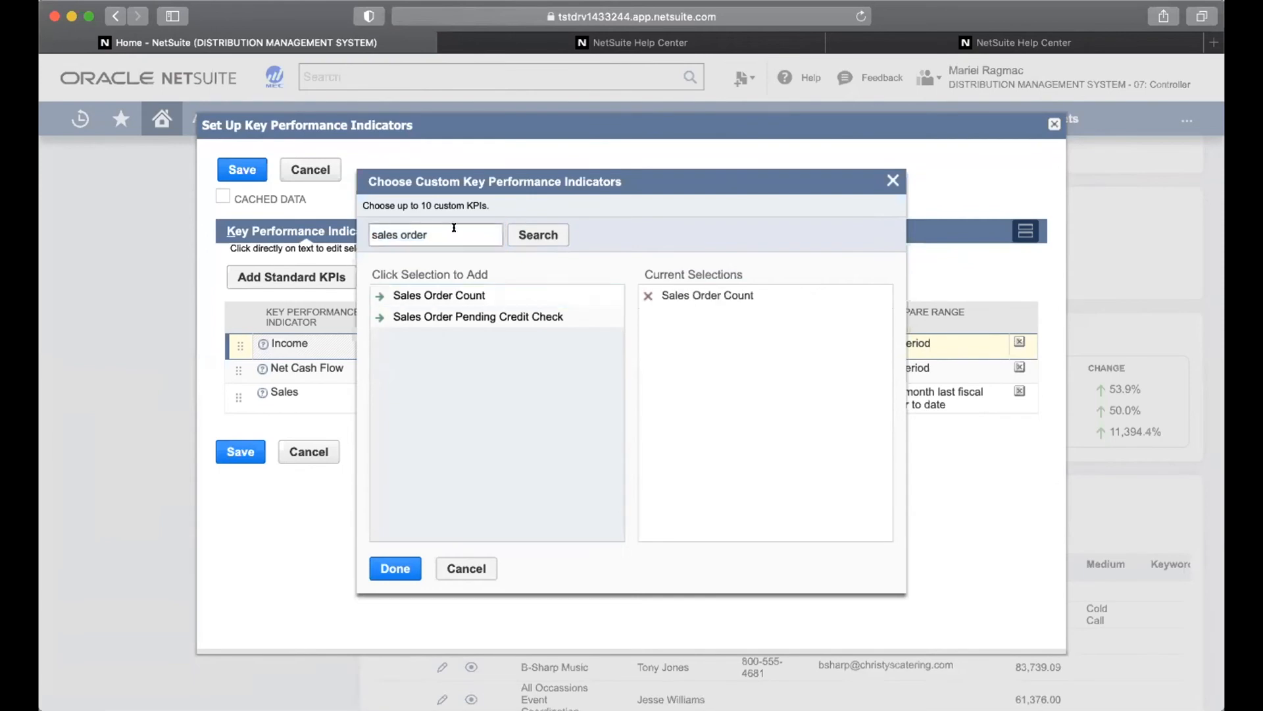
left_click_drag(454, 229, 342, 228)
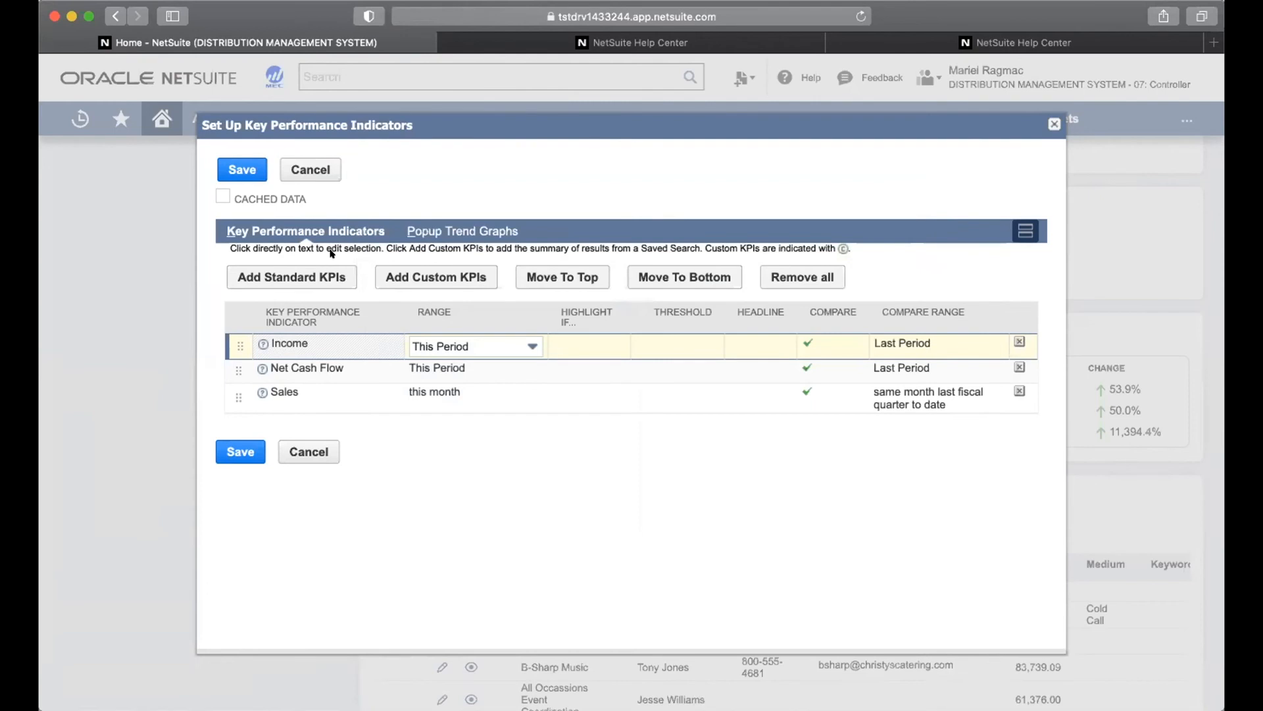
left_click(406, 273)
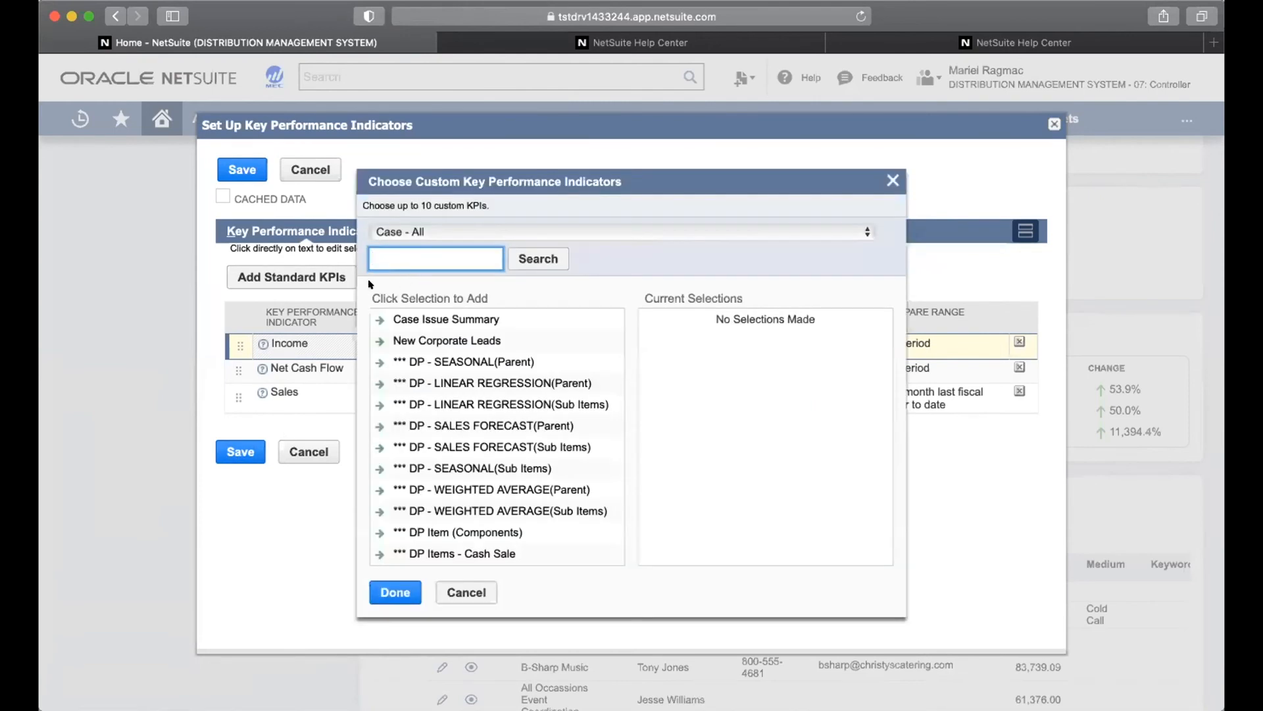
type("sales order")
left_click(538, 258)
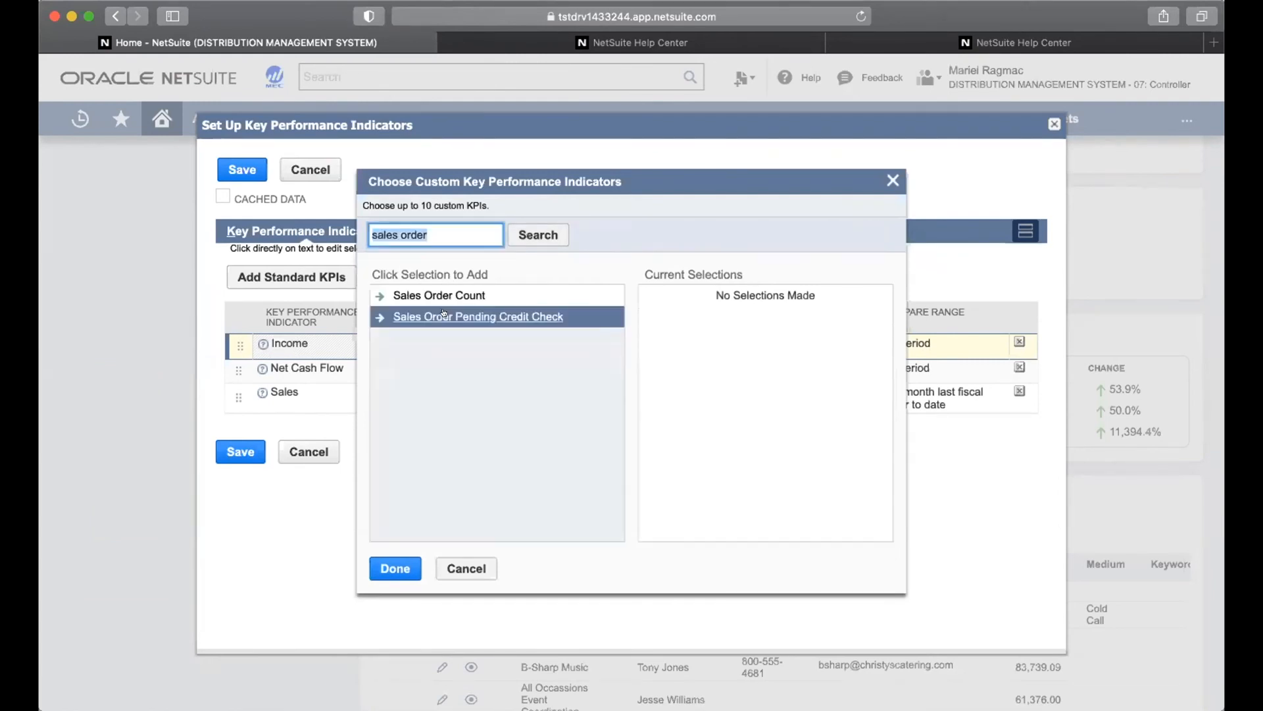
left_click(447, 295)
triple_click(438, 235)
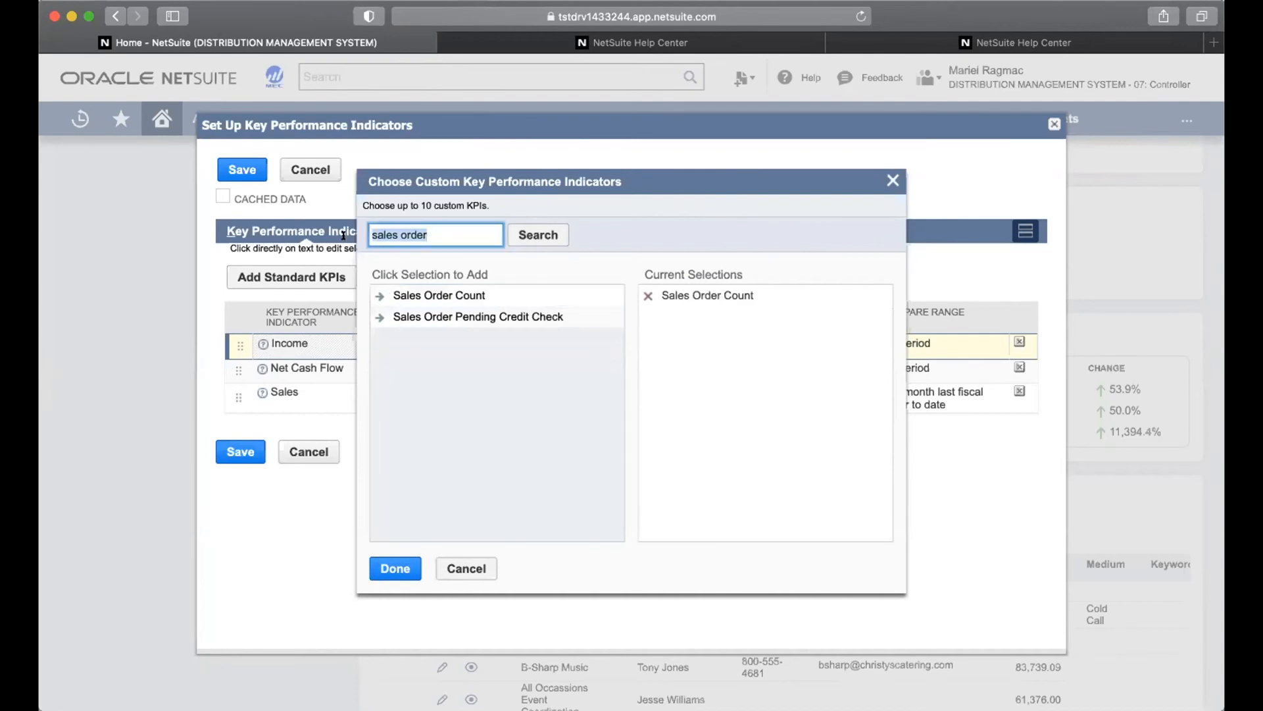
key("Escape")
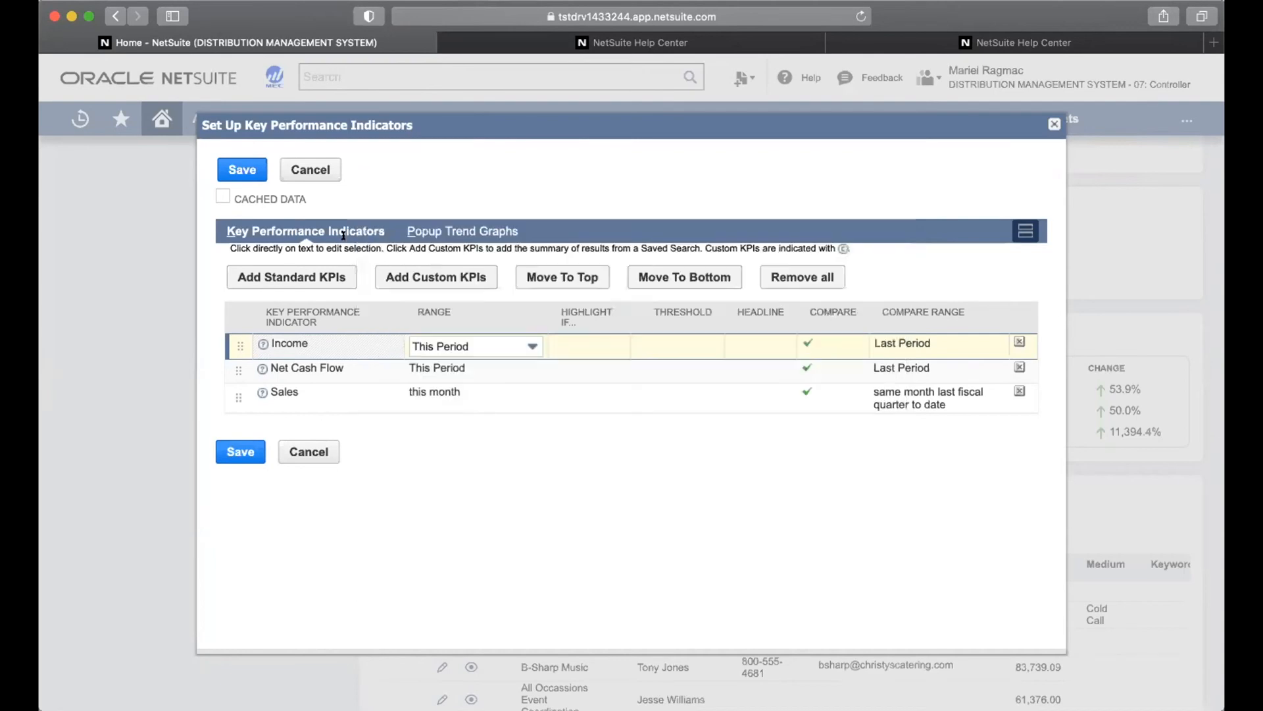
Search 'sales order' once more, select Sales Order Count and confirm it with Done
left_click(403, 270)
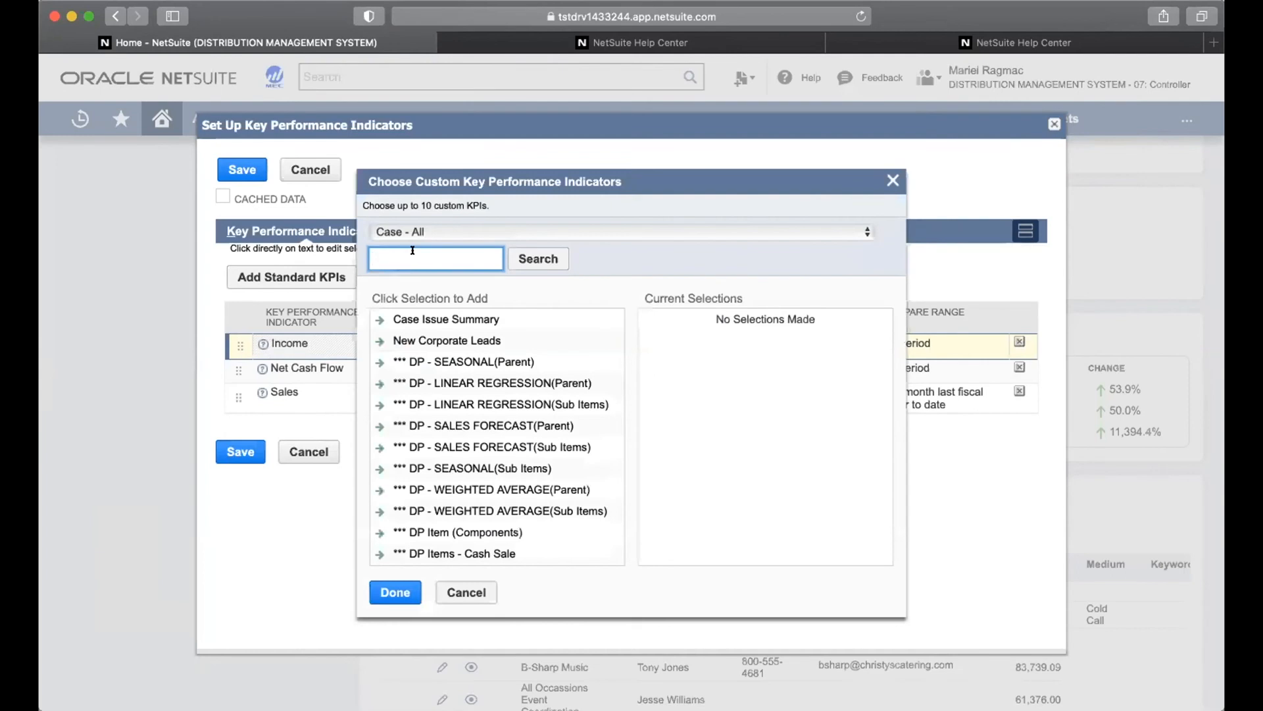
type("sales order")
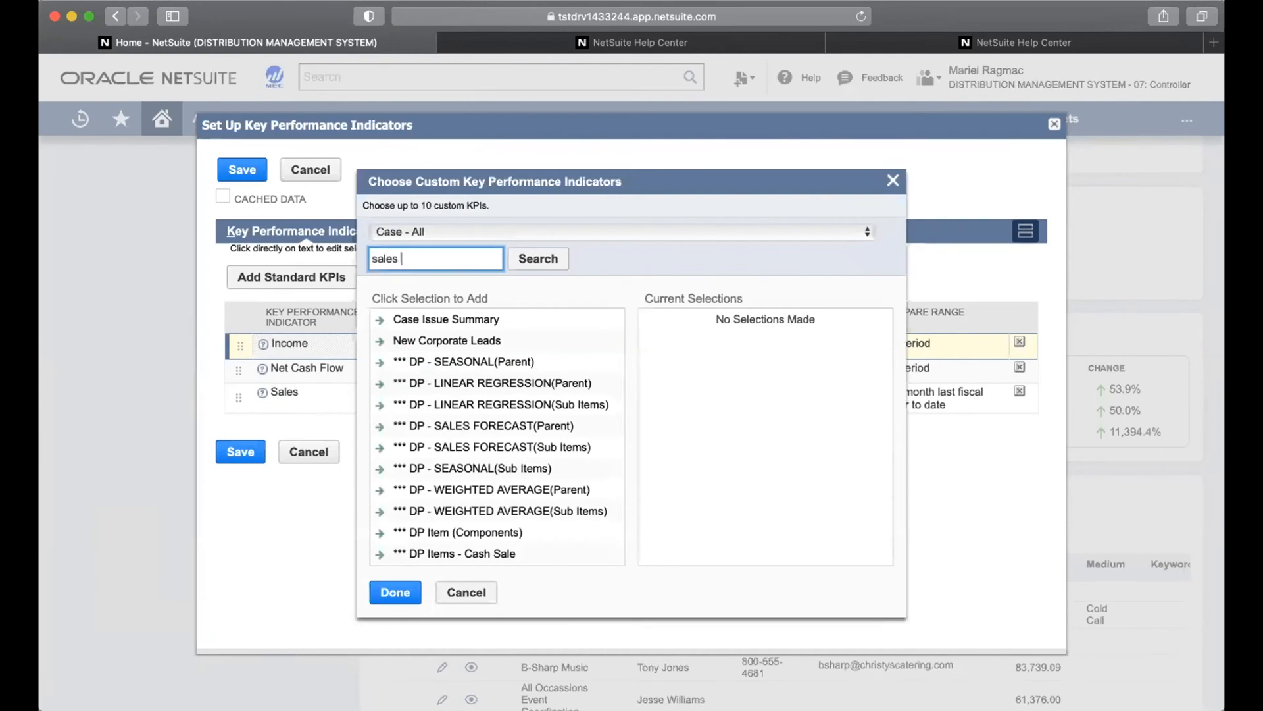
left_click(537, 258)
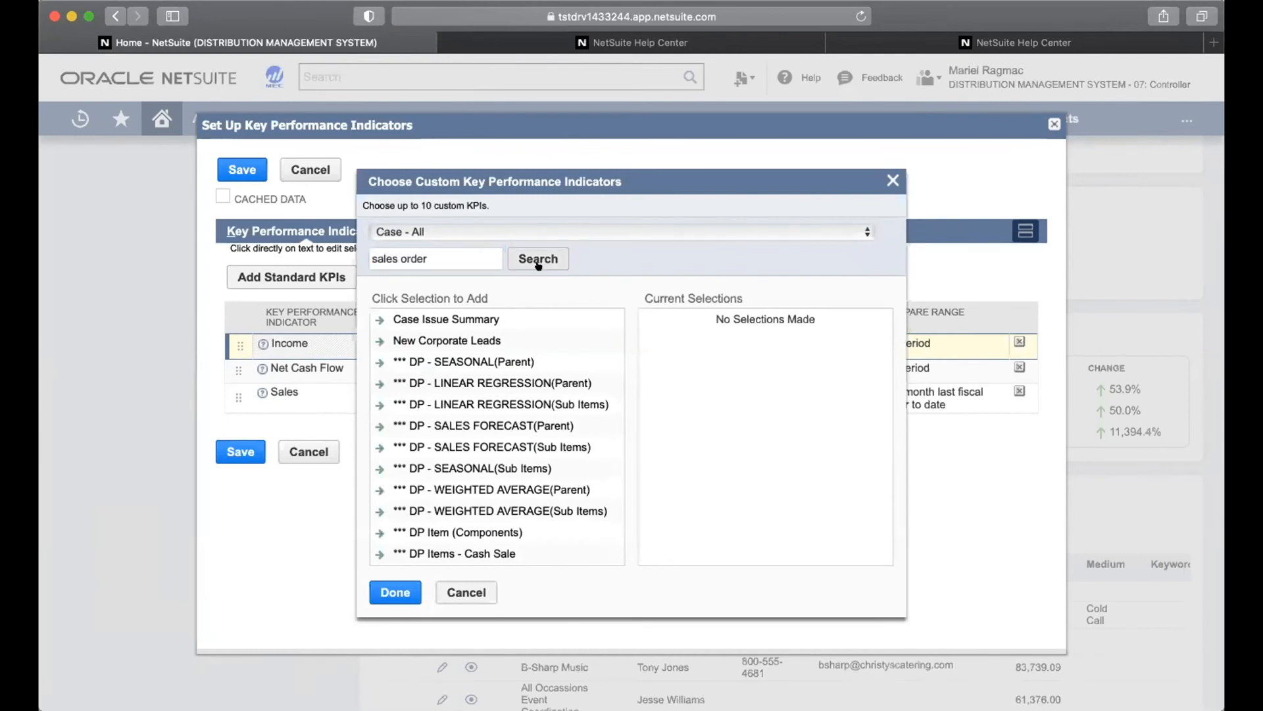
left_click(482, 299)
left_click(392, 564)
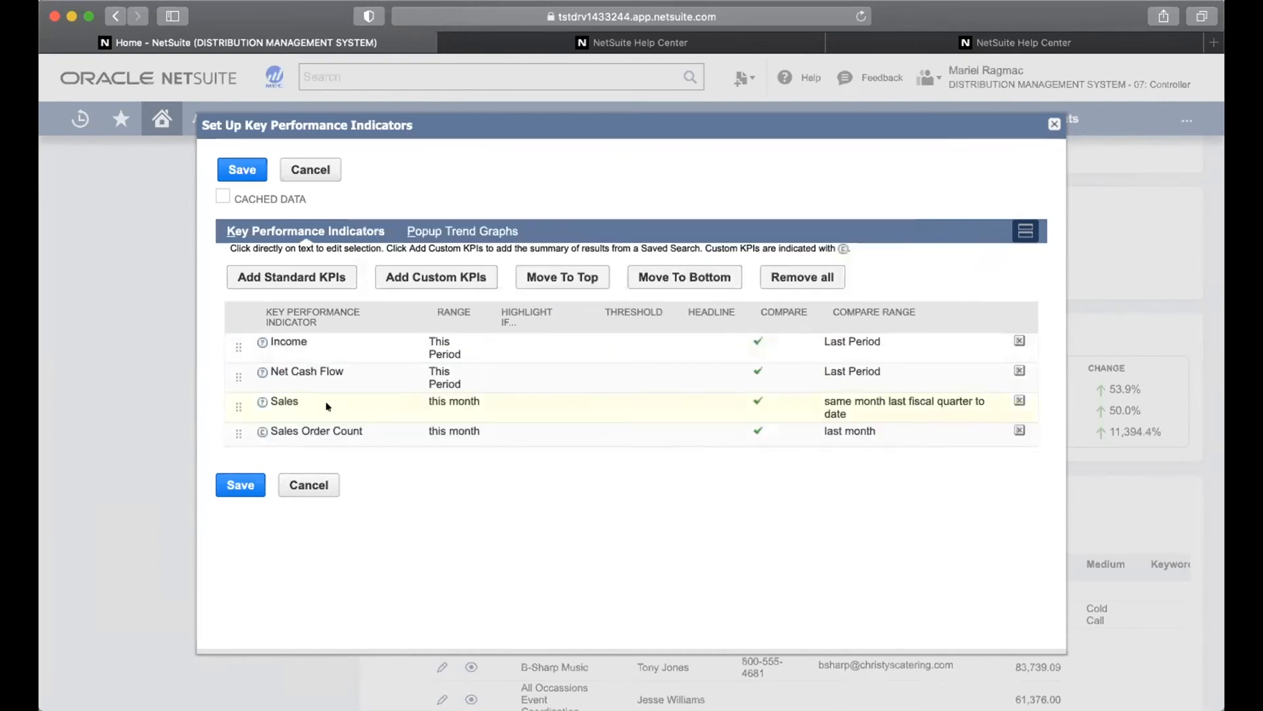
Search the custom KPIs for 'gross profit' and add Gross Profit by Customer
left_click(417, 277)
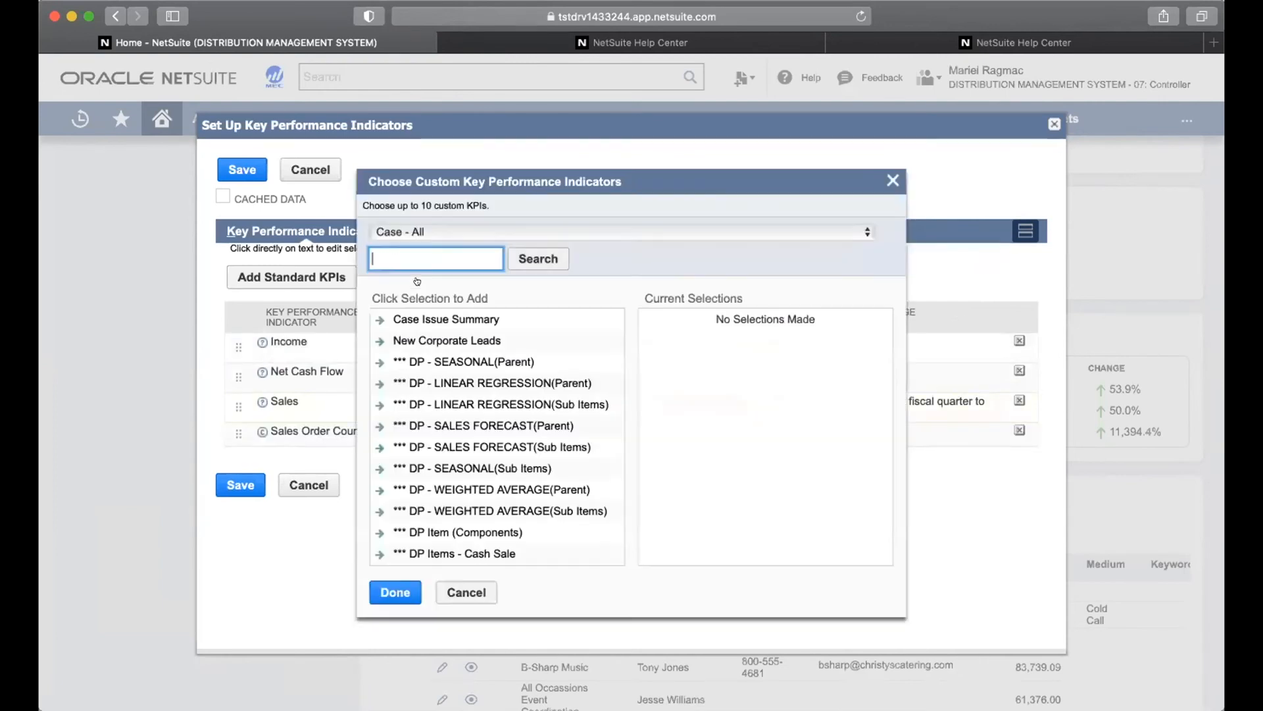
type("gross profit")
left_click(527, 258)
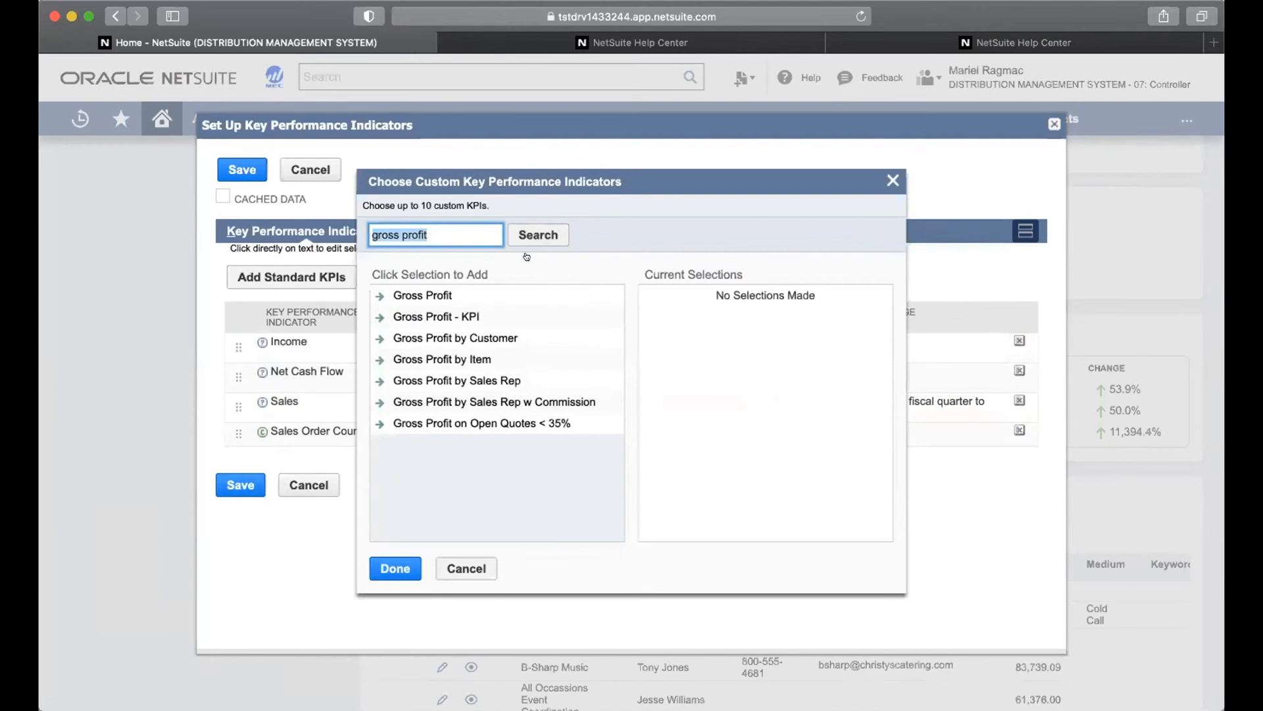
left_click(473, 337)
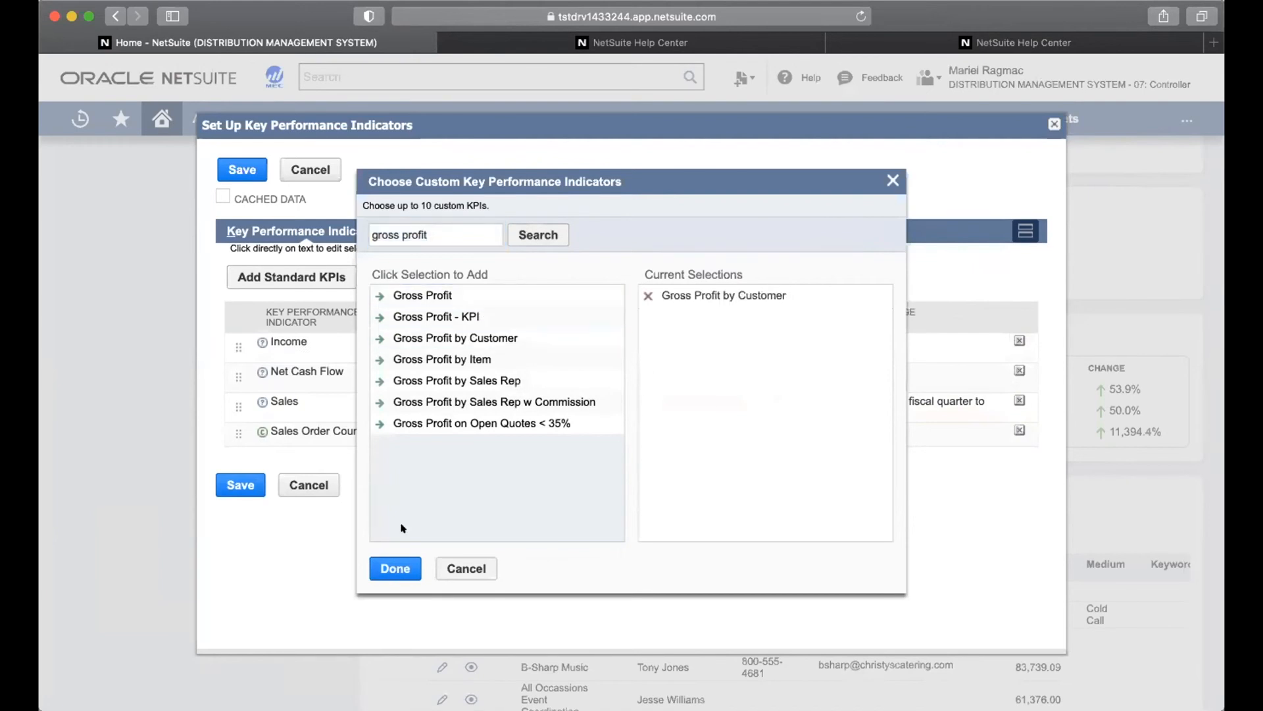
left_click(393, 564)
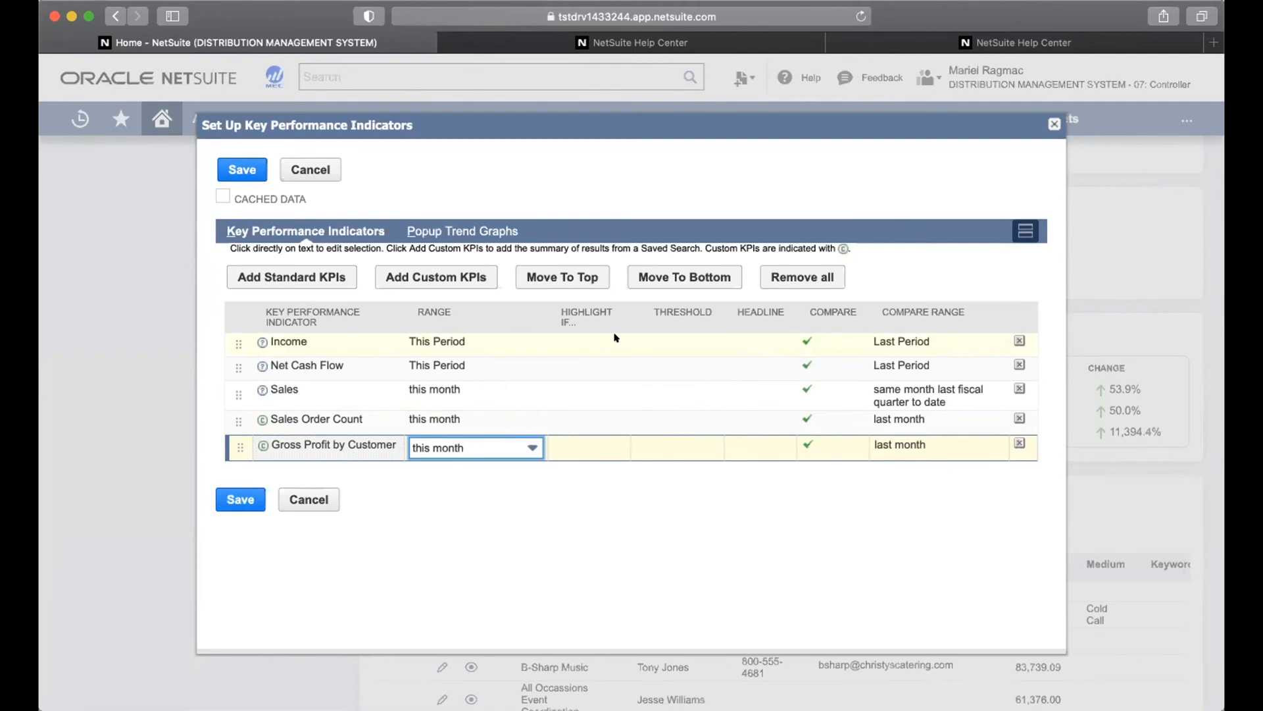
Set Income's Highlight If to Always and mark it as a headline KPI
left_click(574, 339)
left_click(574, 338)
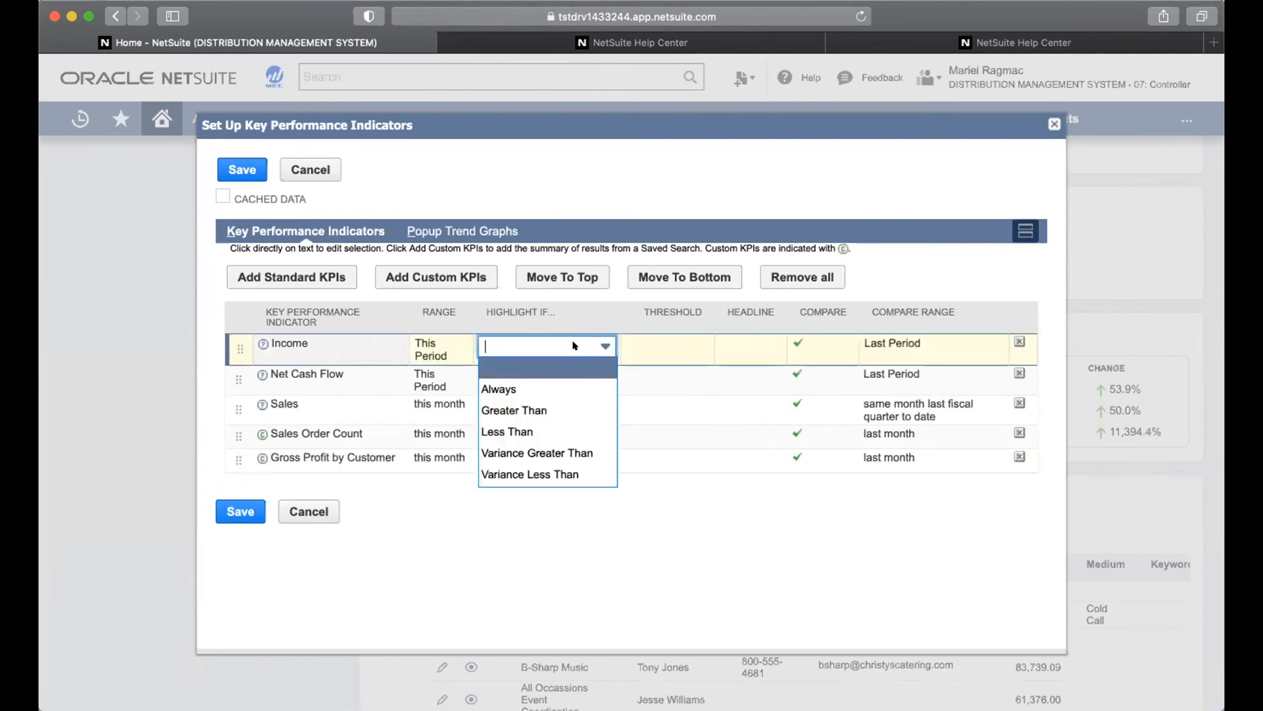
left_click(556, 387)
left_click(751, 352)
left_click(689, 344)
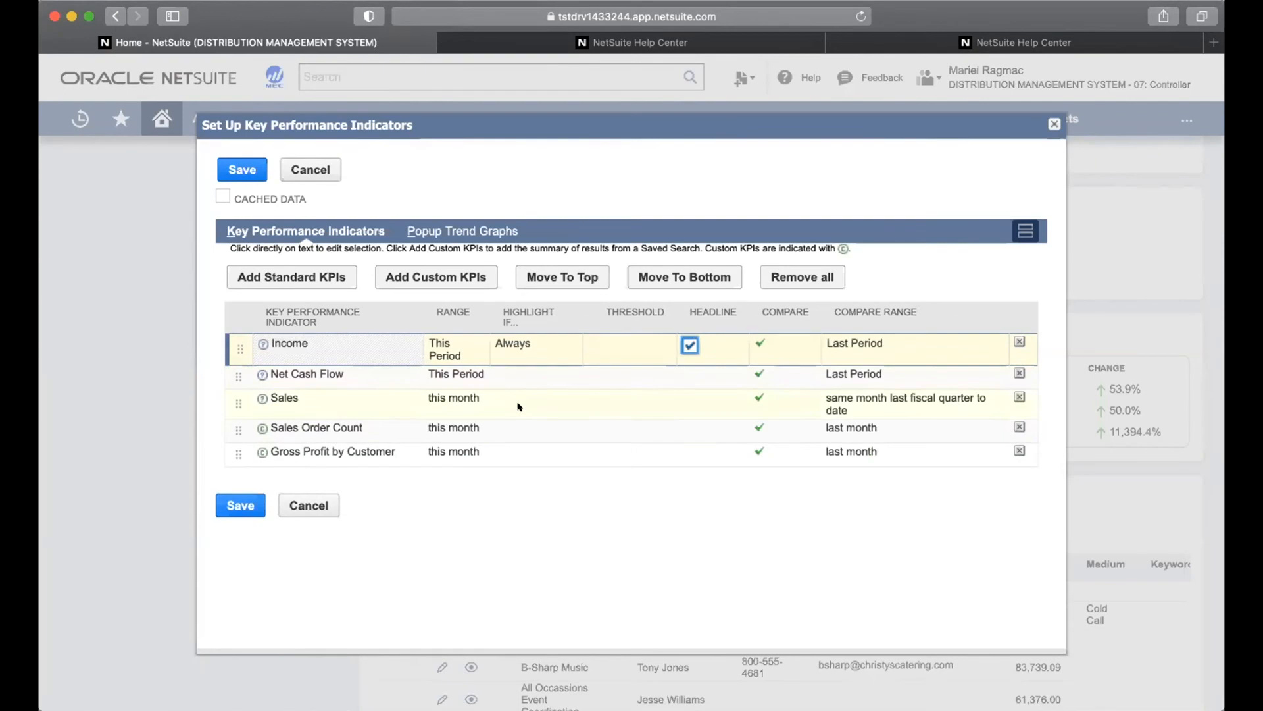
left_click(521, 434)
Set Net Cash Flow's Highlight If to Always and mark it as a headline KPI
left_click(522, 378)
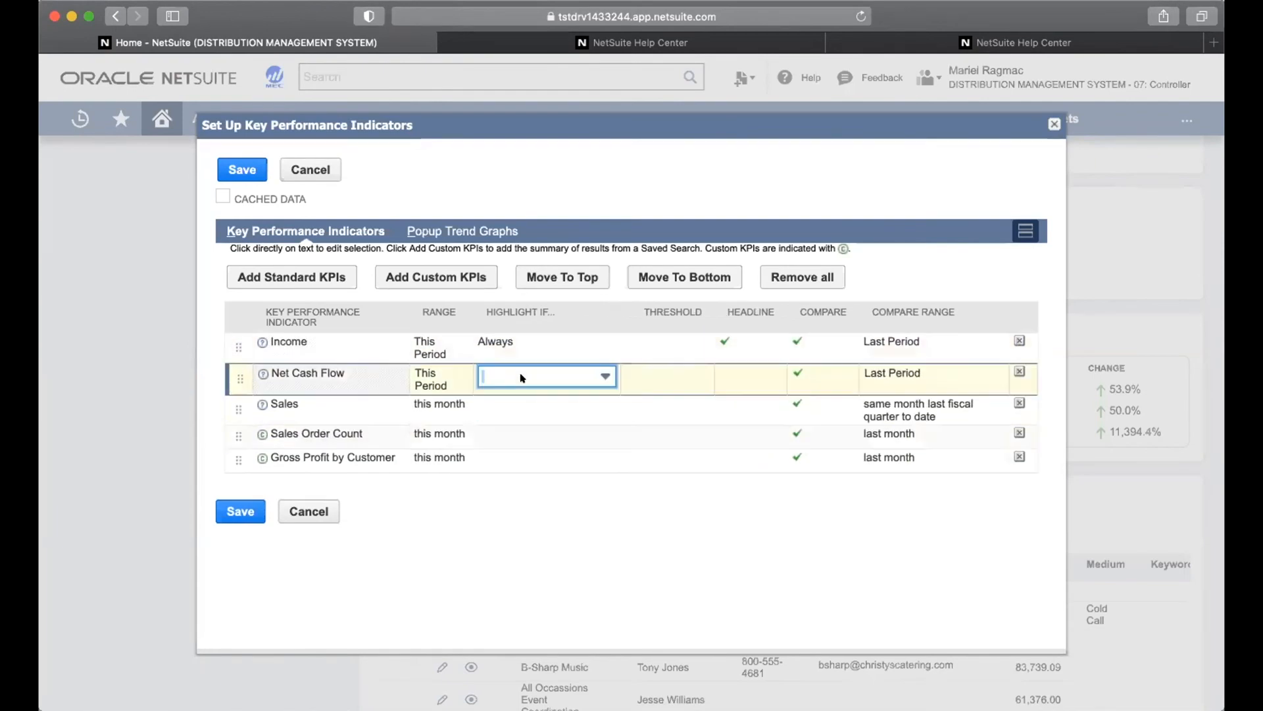
left_click(523, 378)
left_click(513, 417)
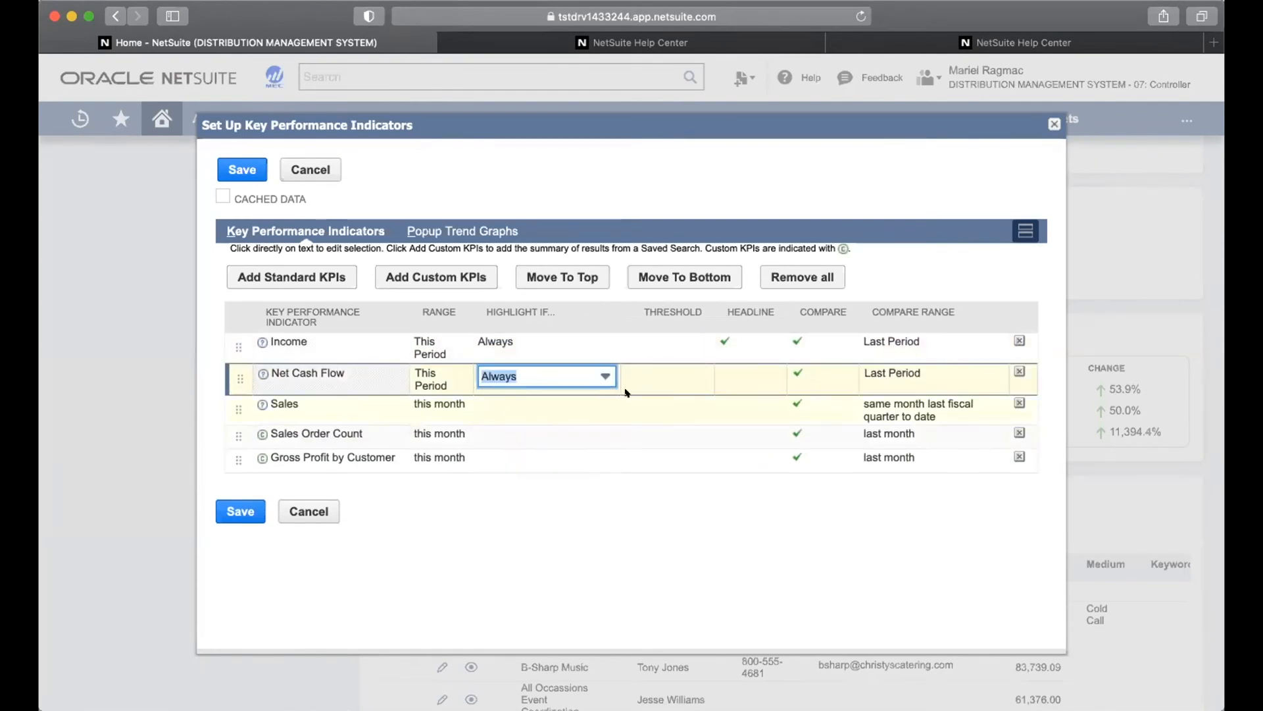
left_click(729, 379)
left_click(690, 367)
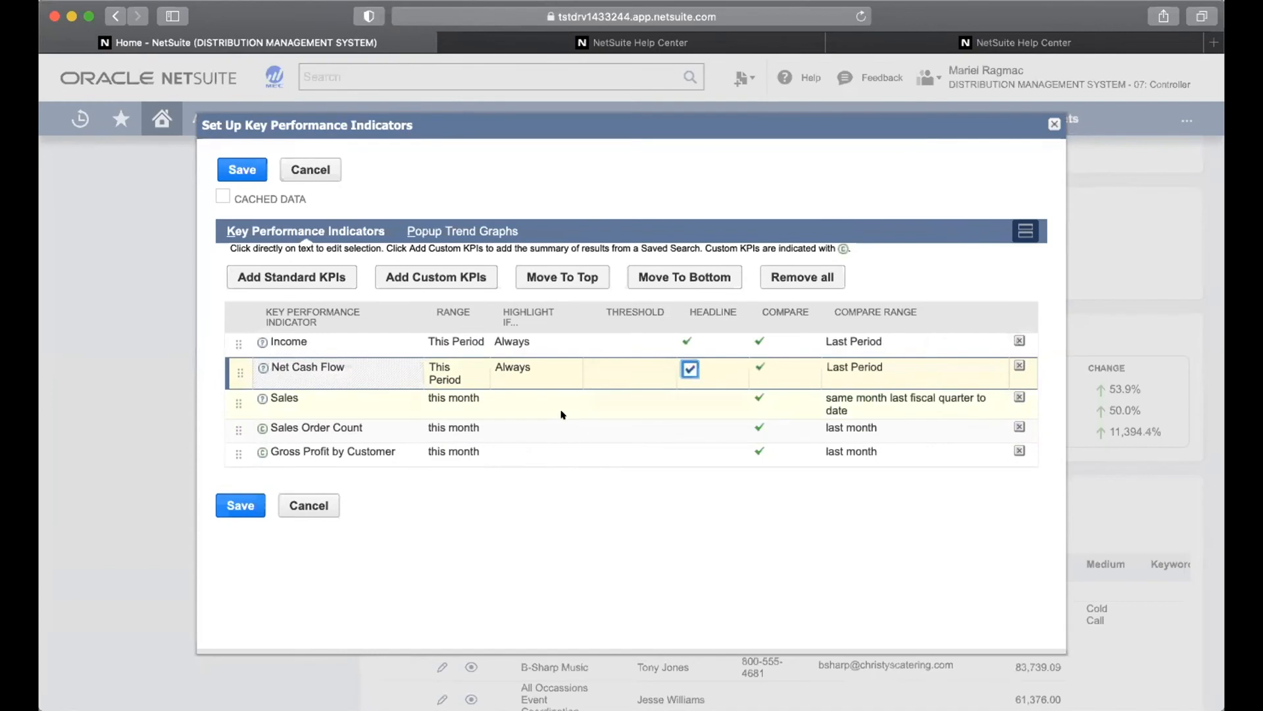
Make Sales Order Count an always-highlighted headline KPI and save the KPI setup
left_click(536, 433)
left_click(537, 434)
left_click(526, 474)
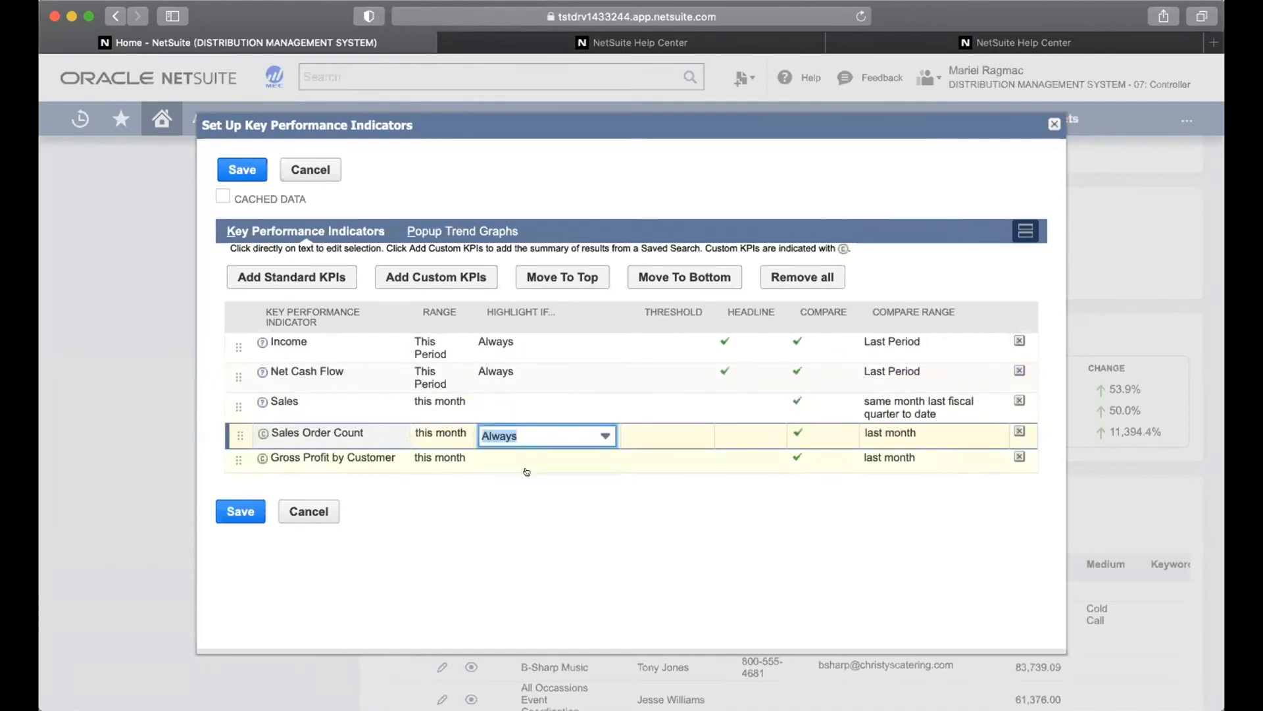
left_click(738, 432)
left_click(688, 434)
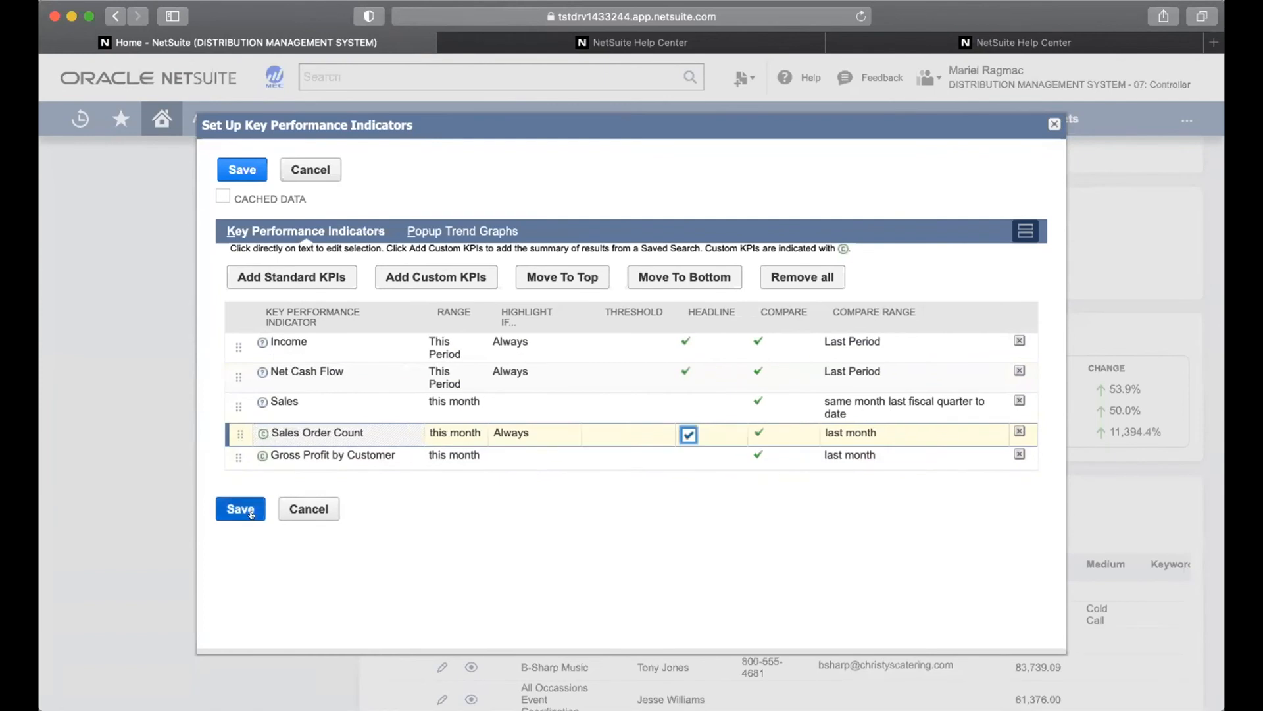
left_click(240, 507)
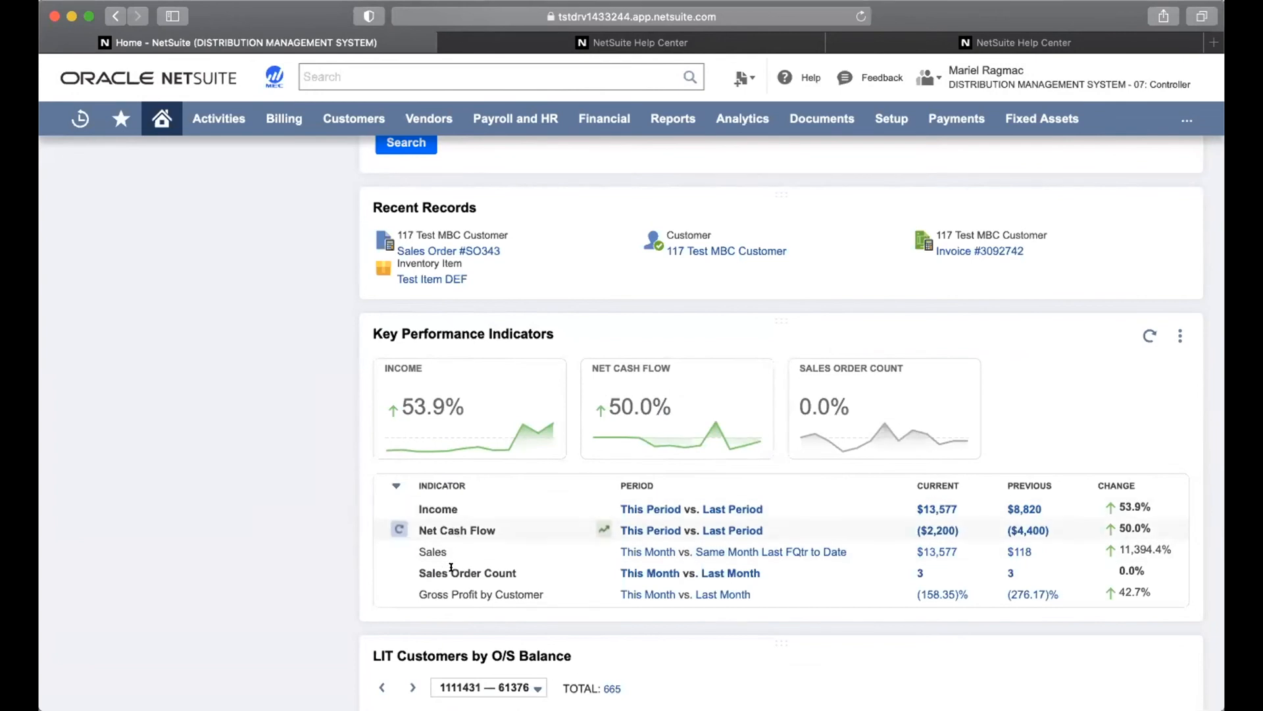
Drag the Key Performance Indicators portlet up past Recent Records and the sales chart
scroll(698, 355, "up", 1)
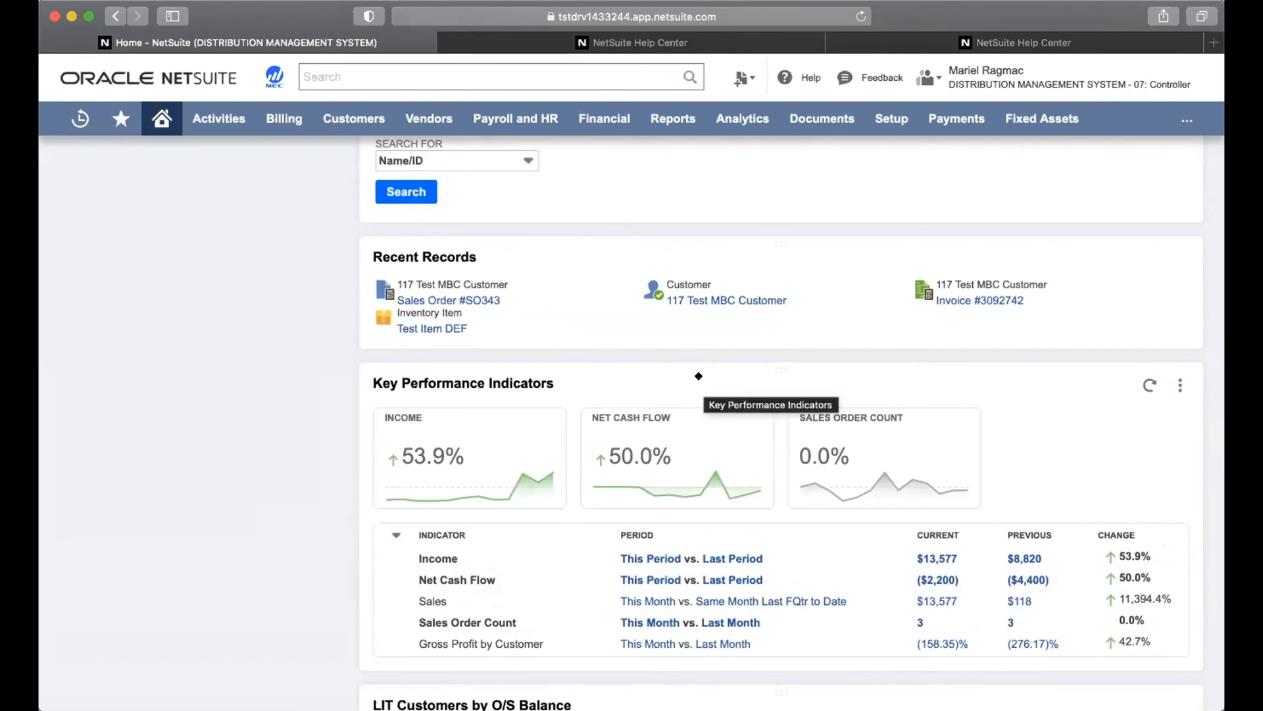
left_click_drag(699, 375, 700, 293)
scroll(702, 296, "up", 3)
left_click_drag(702, 416, 727, 268)
scroll(727, 269, "up", 4)
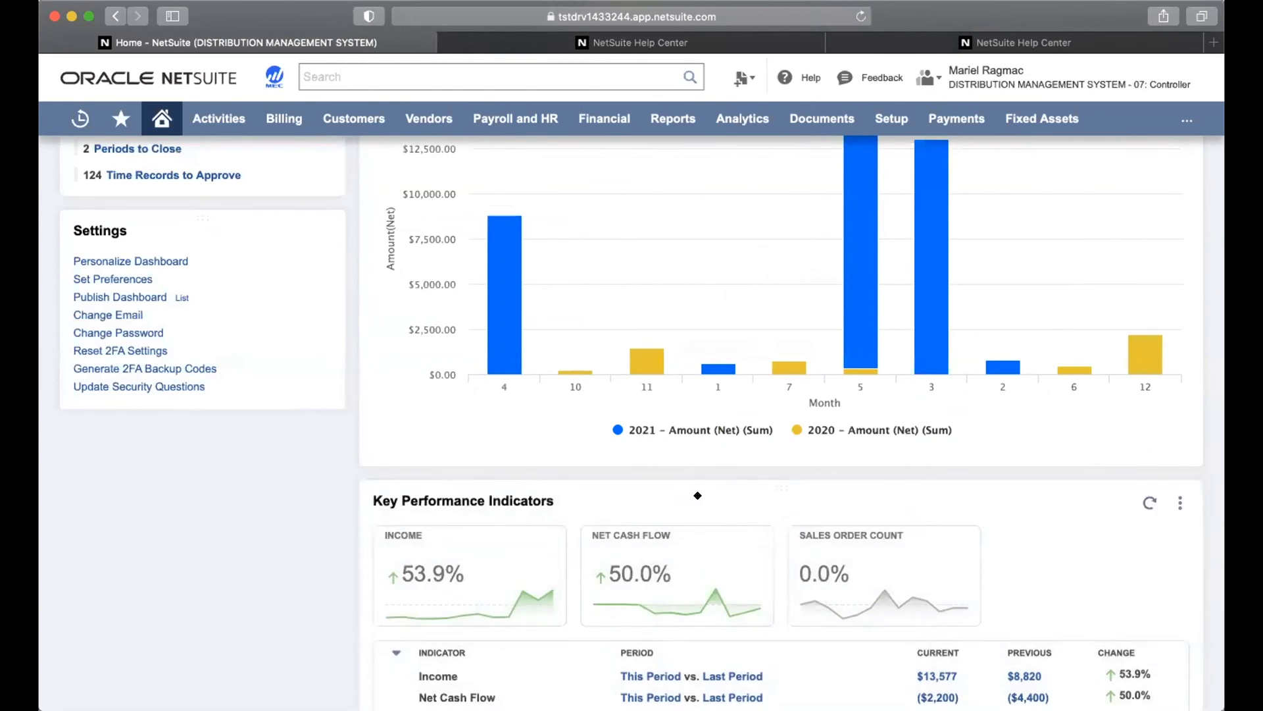
left_click_drag(697, 496, 686, 243)
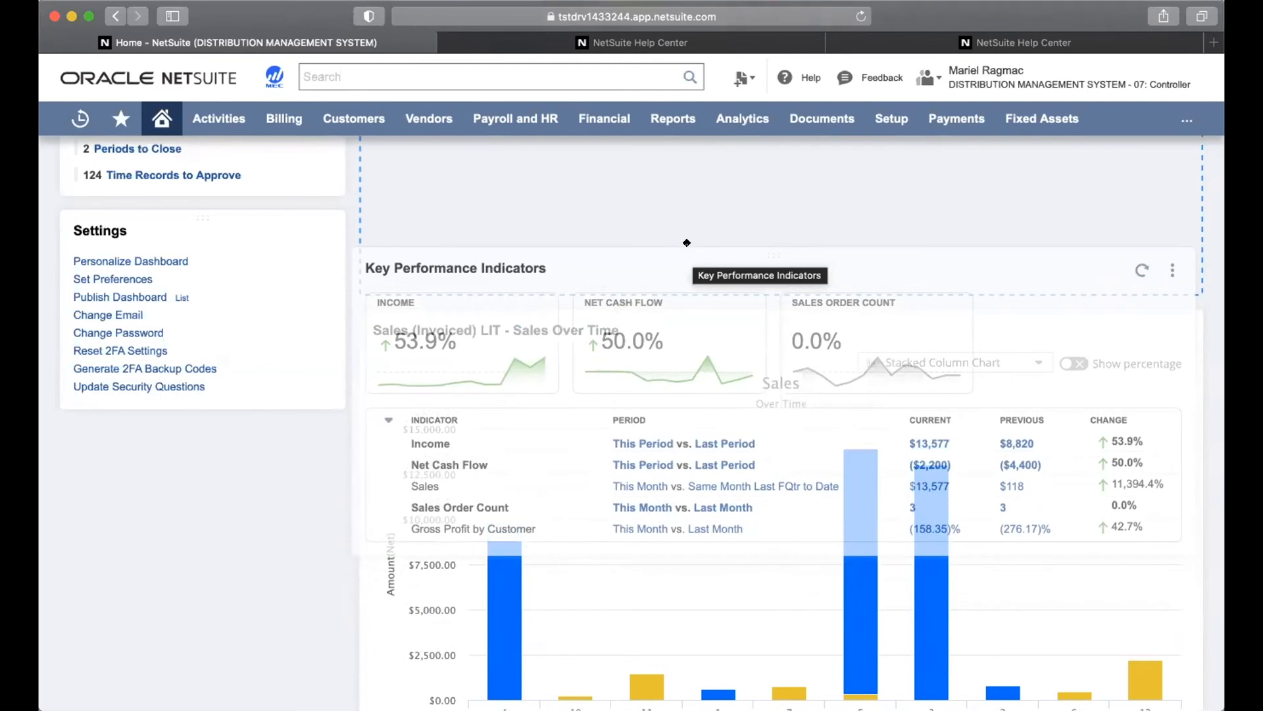
left_click_drag(687, 242, 687, 245)
Drop Key Performance Indicators above Financial Metrics-LIT at the top of the main column
scroll(687, 248, "up", 5)
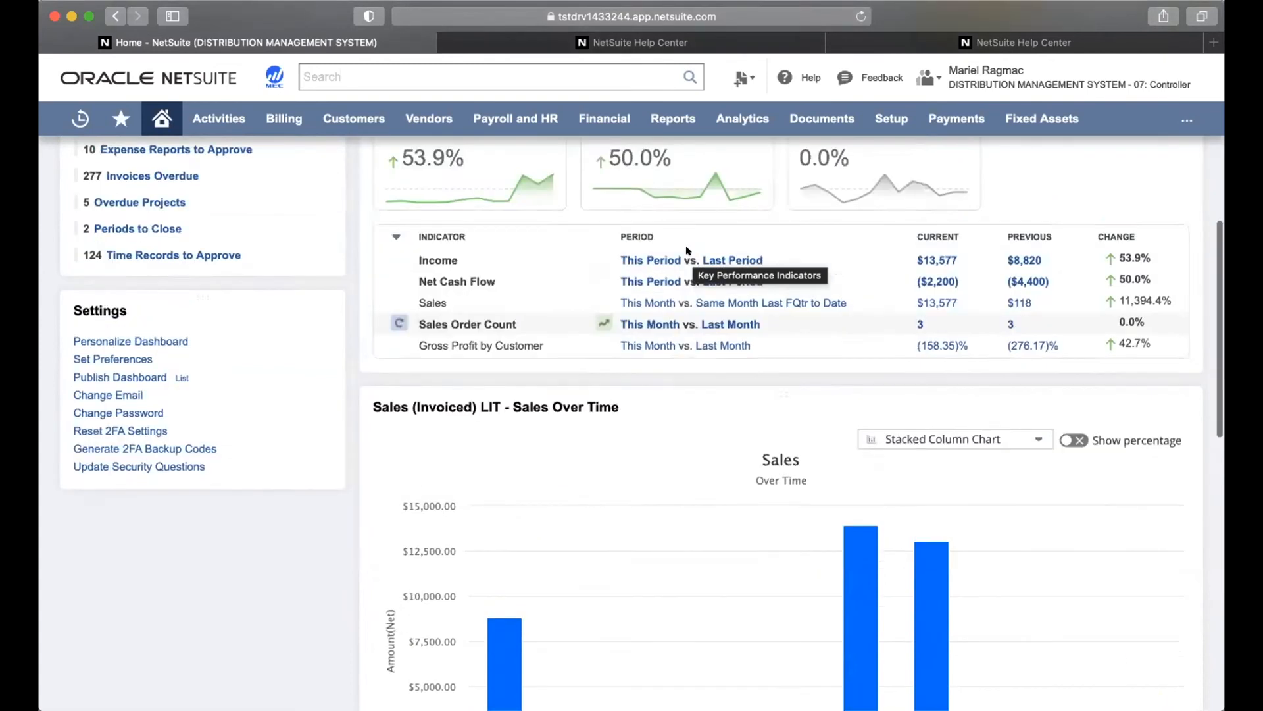
scroll(688, 249, "up", 1)
scroll(724, 461, "up", 2)
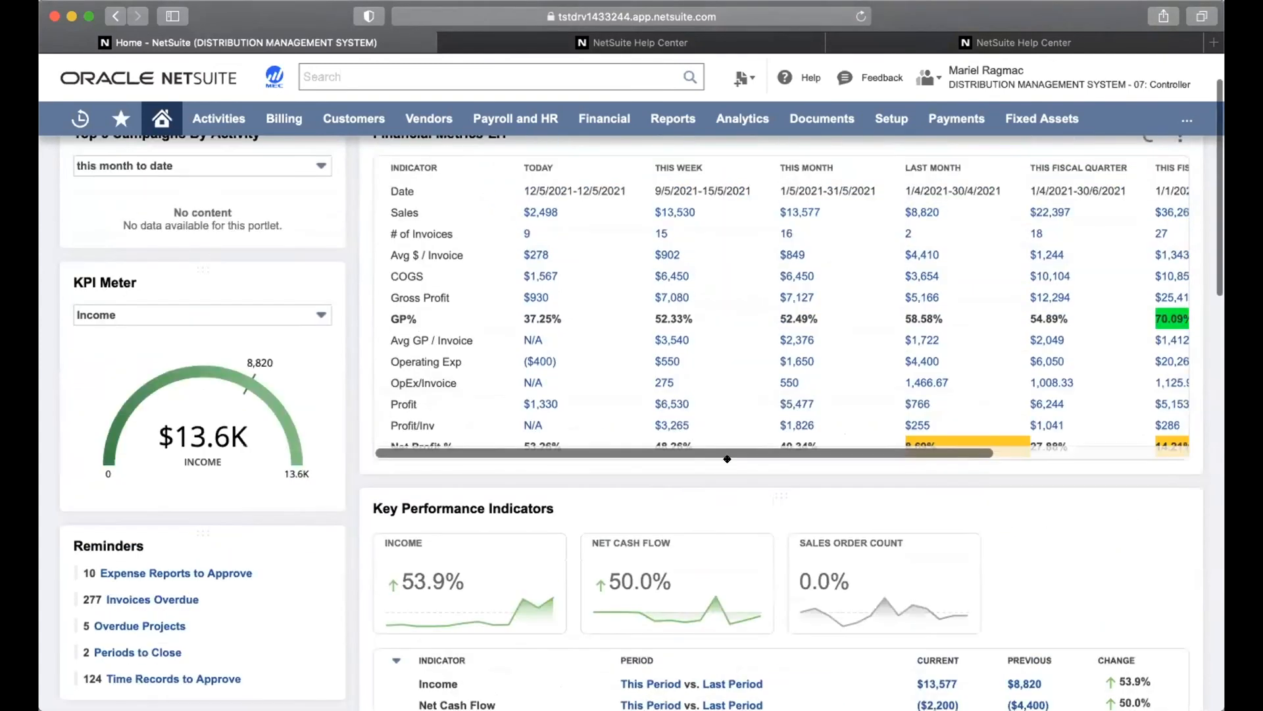
left_click_drag(728, 469, 731, 359)
left_click_drag(728, 267, 727, 268)
Refresh the Key Performance Indicators portlet and leave its indicator table expanded
scroll(729, 270, "down", 1)
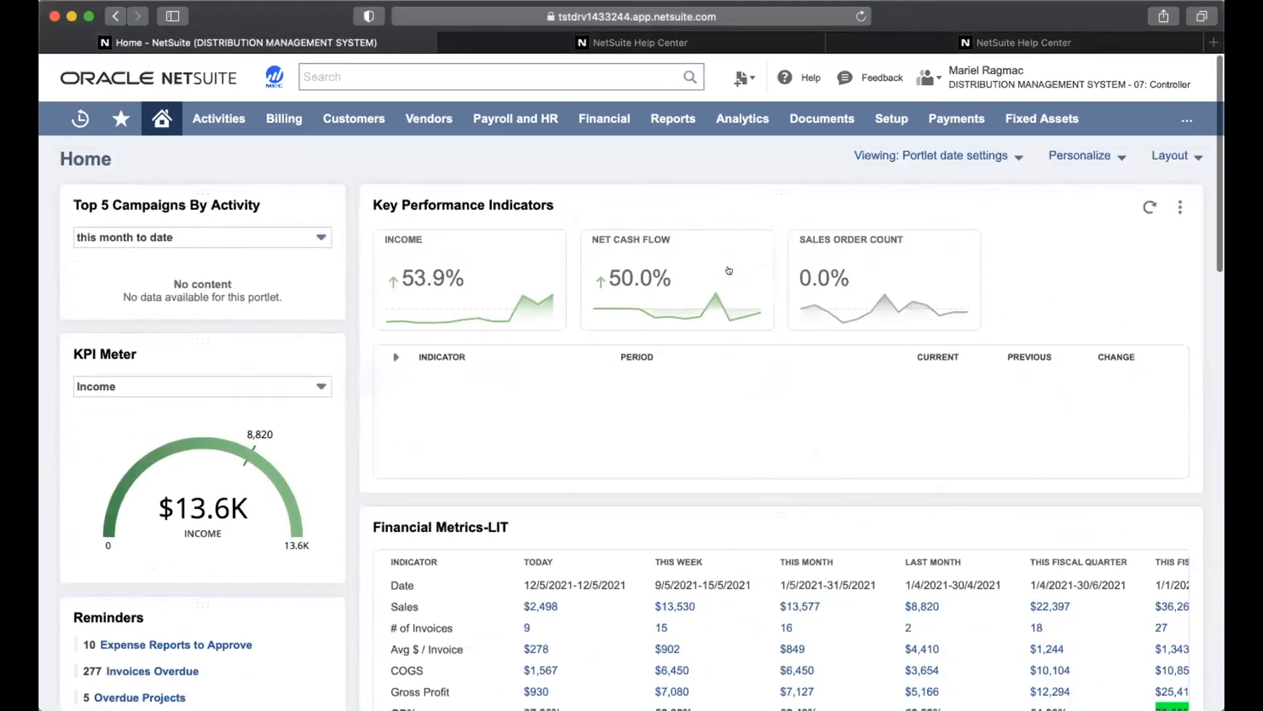
left_click(1145, 204)
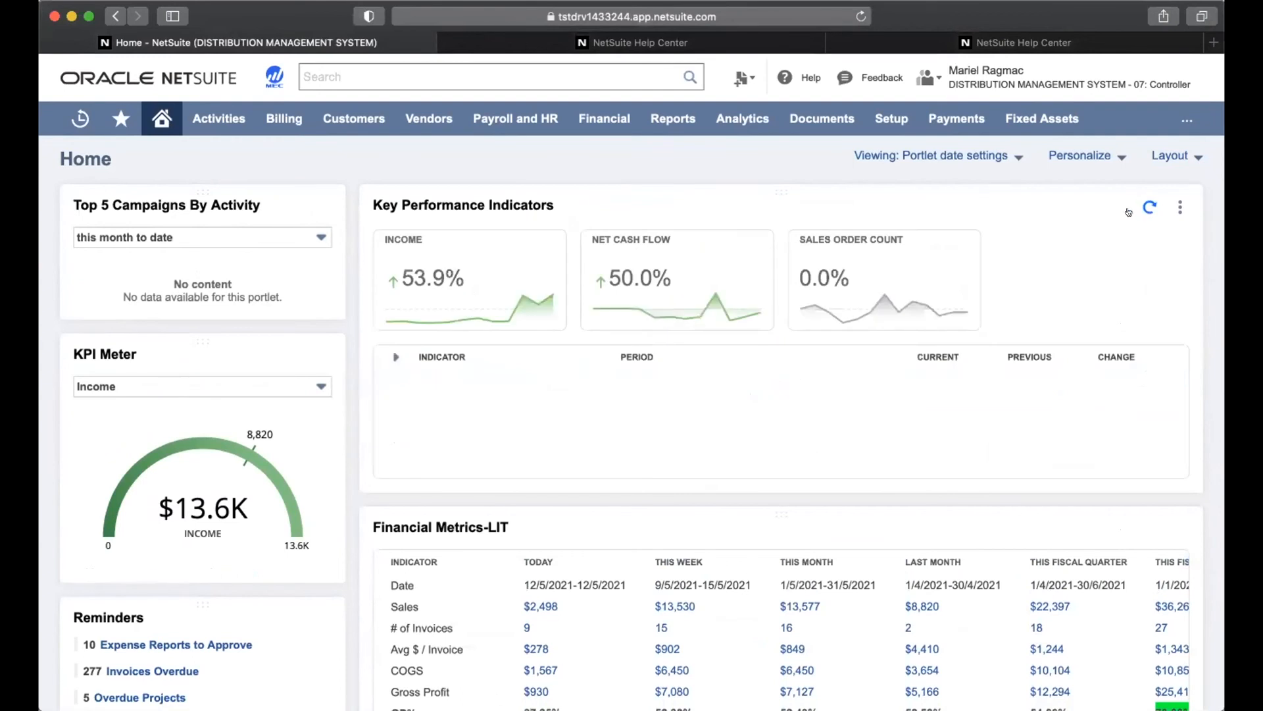
left_click(391, 355)
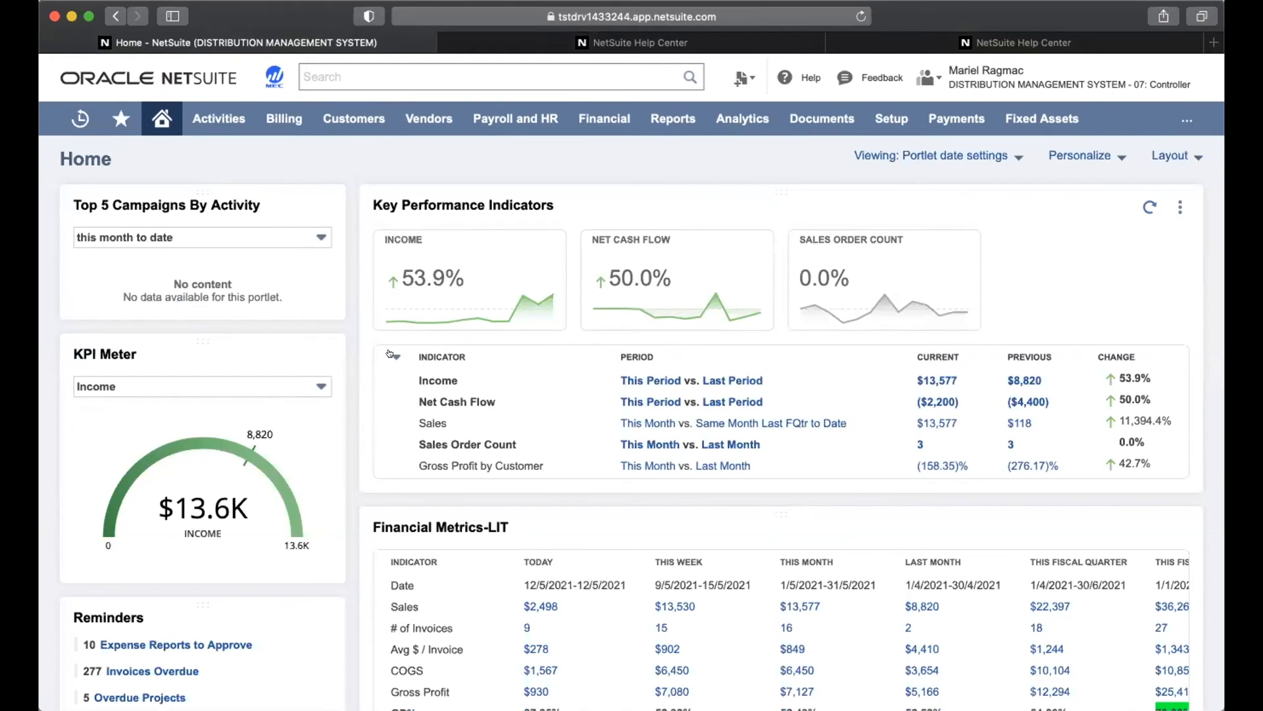
left_click(391, 355)
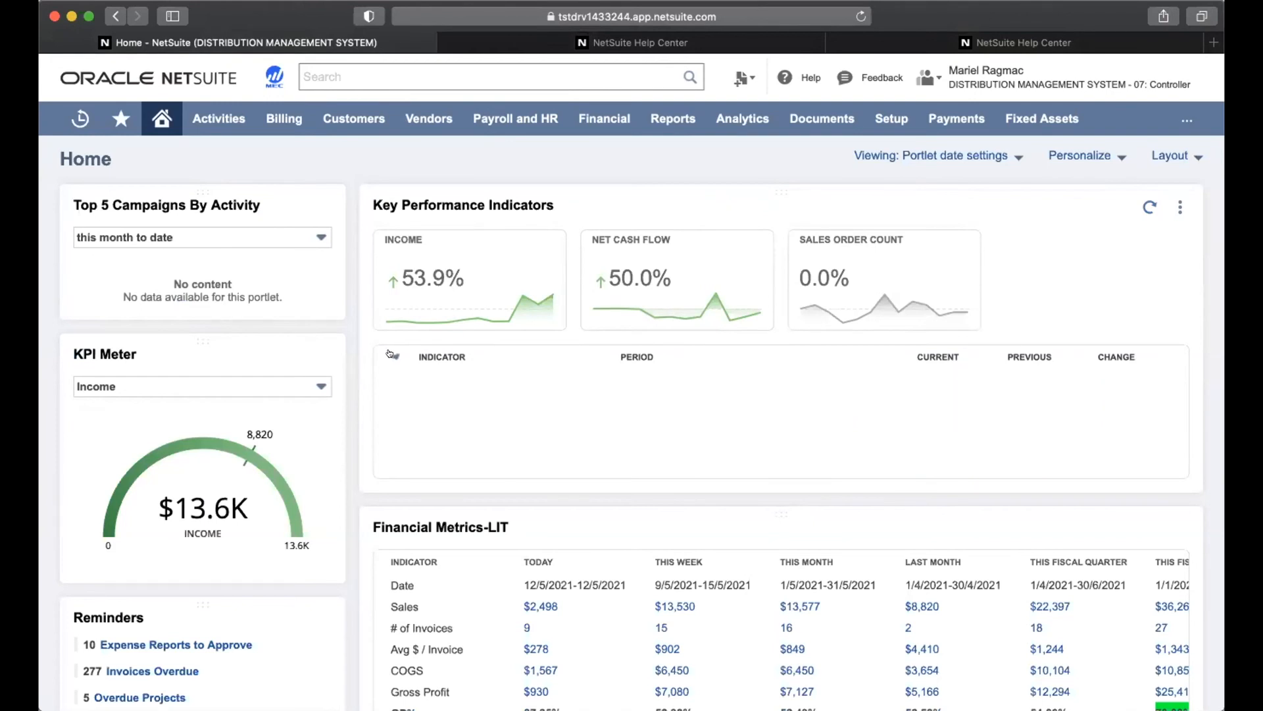
left_click(391, 355)
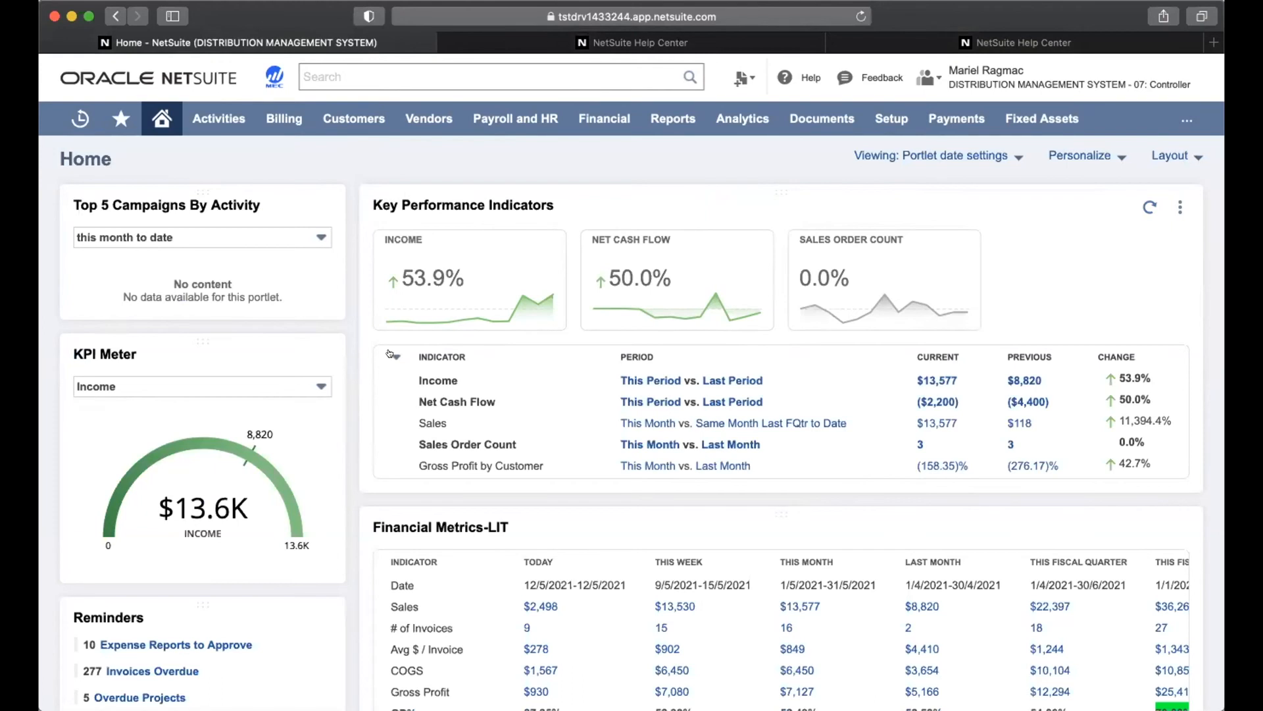
left_click(393, 355)
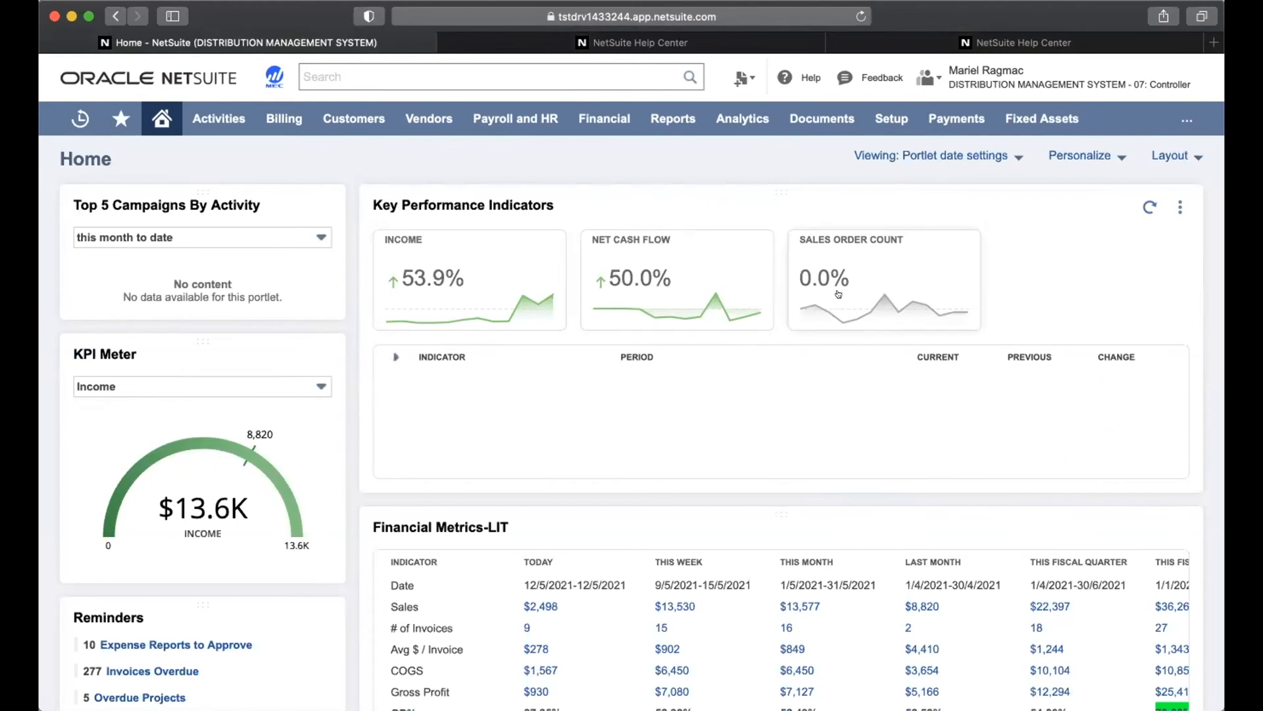
left_click(392, 355)
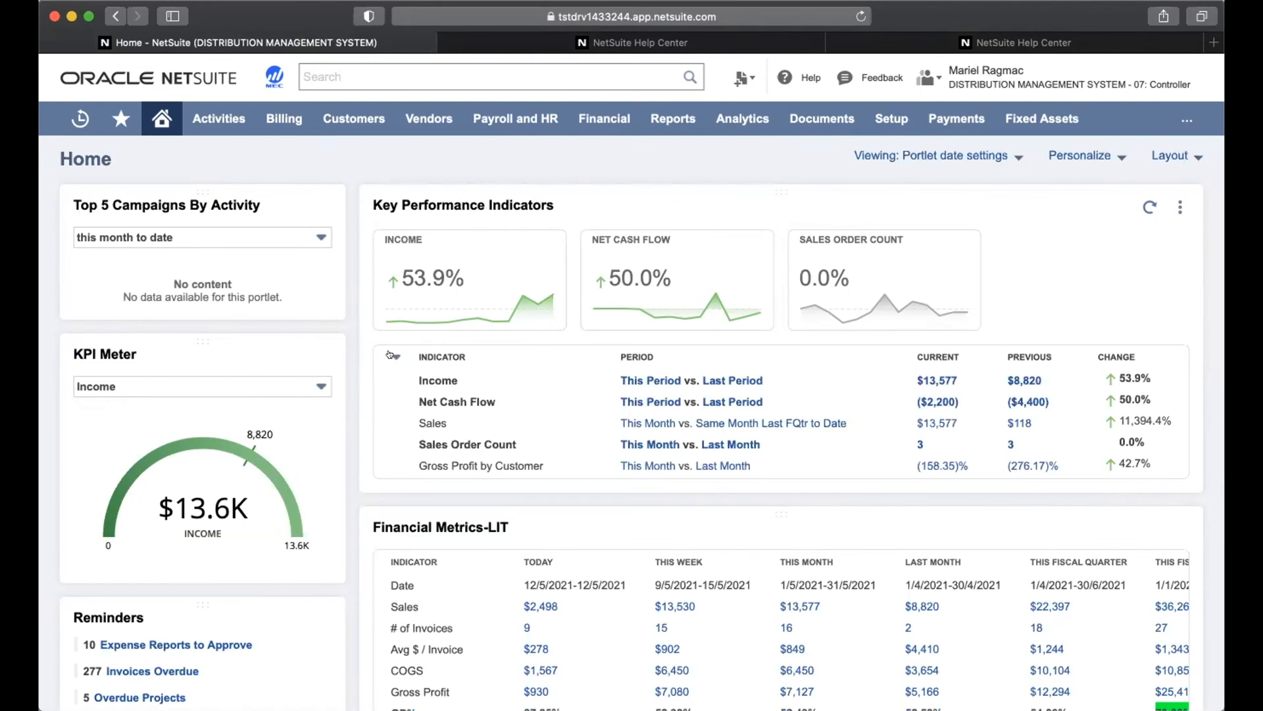
Scroll down to review the stacked KPI, Financial Metrics-LIT, Sales Over Time, Quick Search and Recent Records portlets
scroll(507, 483, "down", 5)
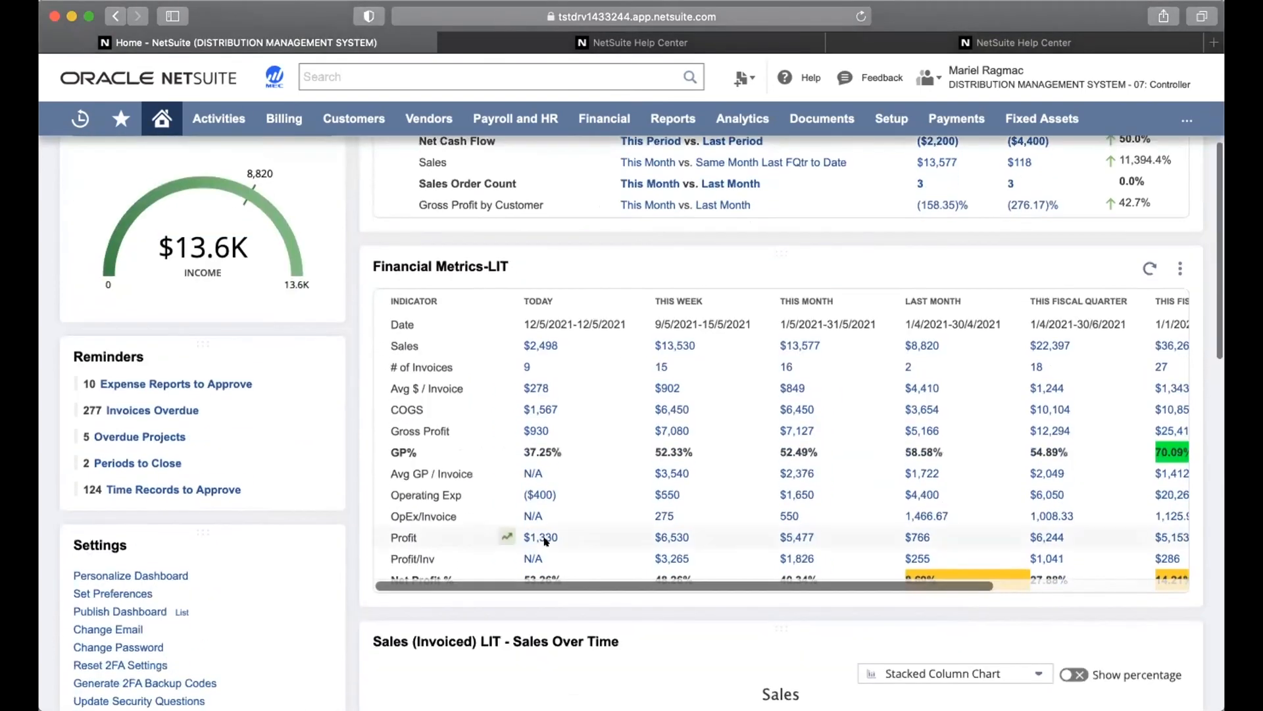
scroll(545, 541, "down", 3)
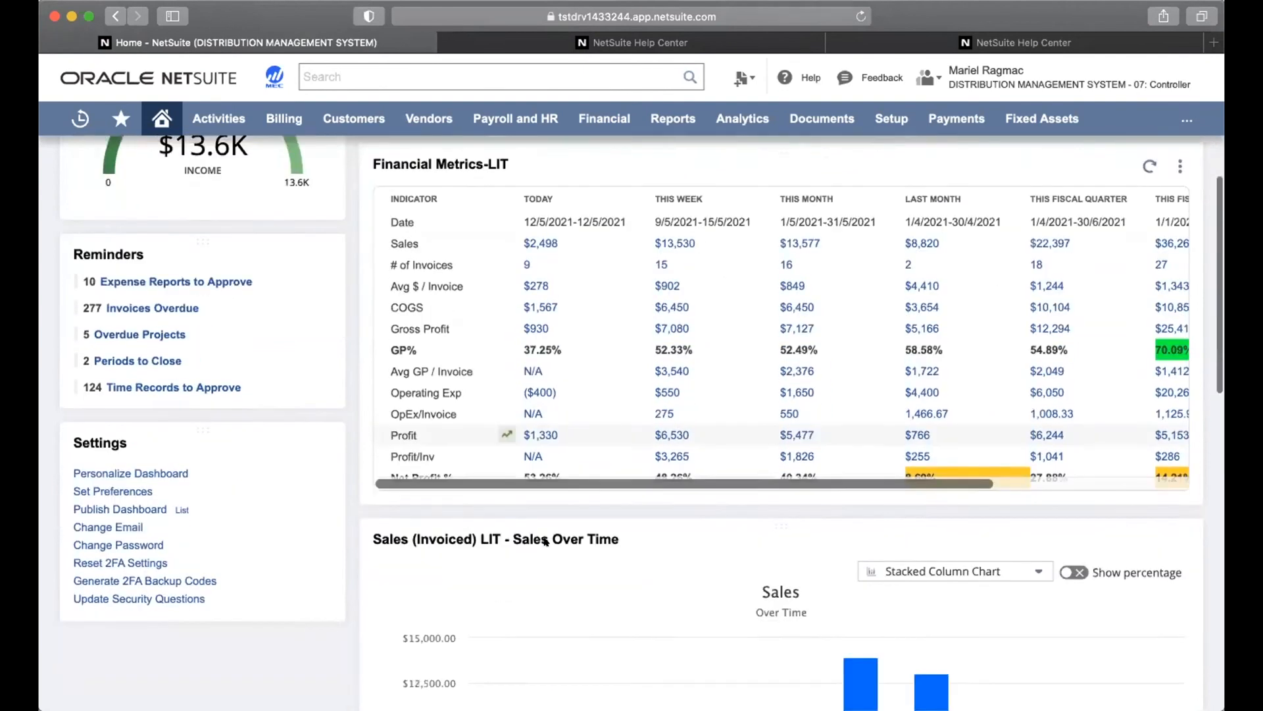
scroll(545, 541, "down", 3)
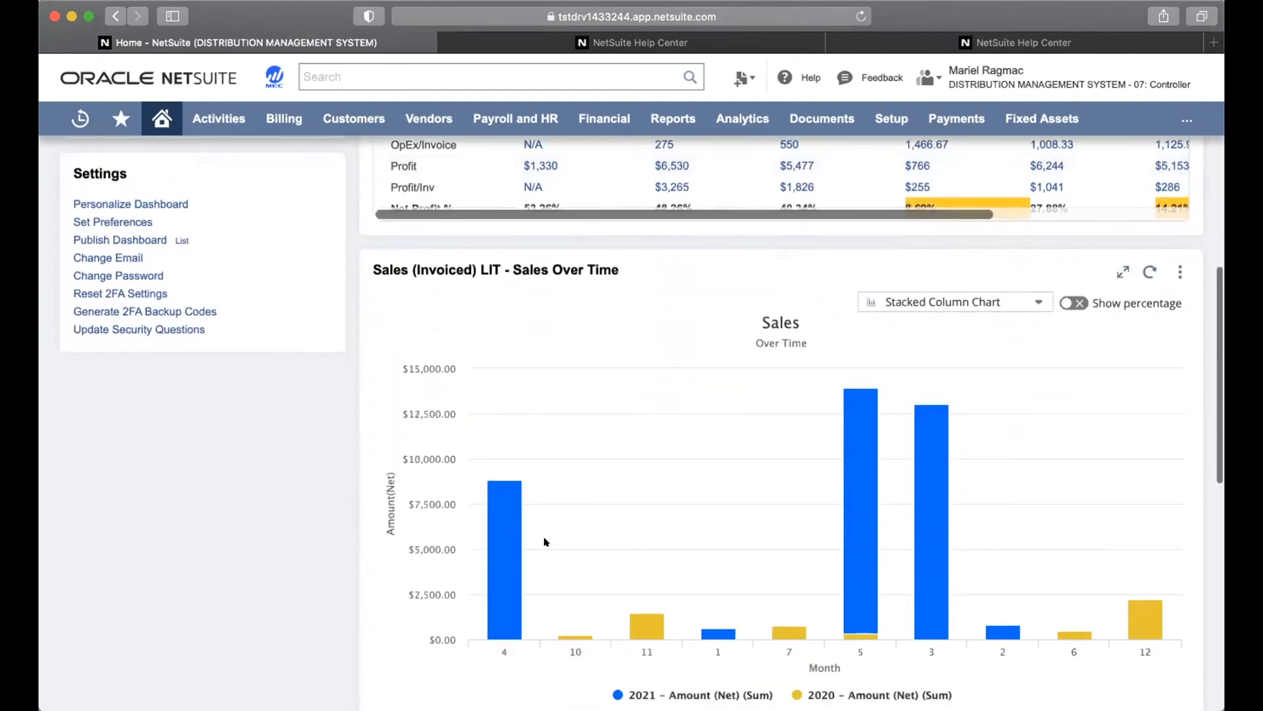
scroll(545, 541, "down", 5)
scroll(544, 542, "down", 2)
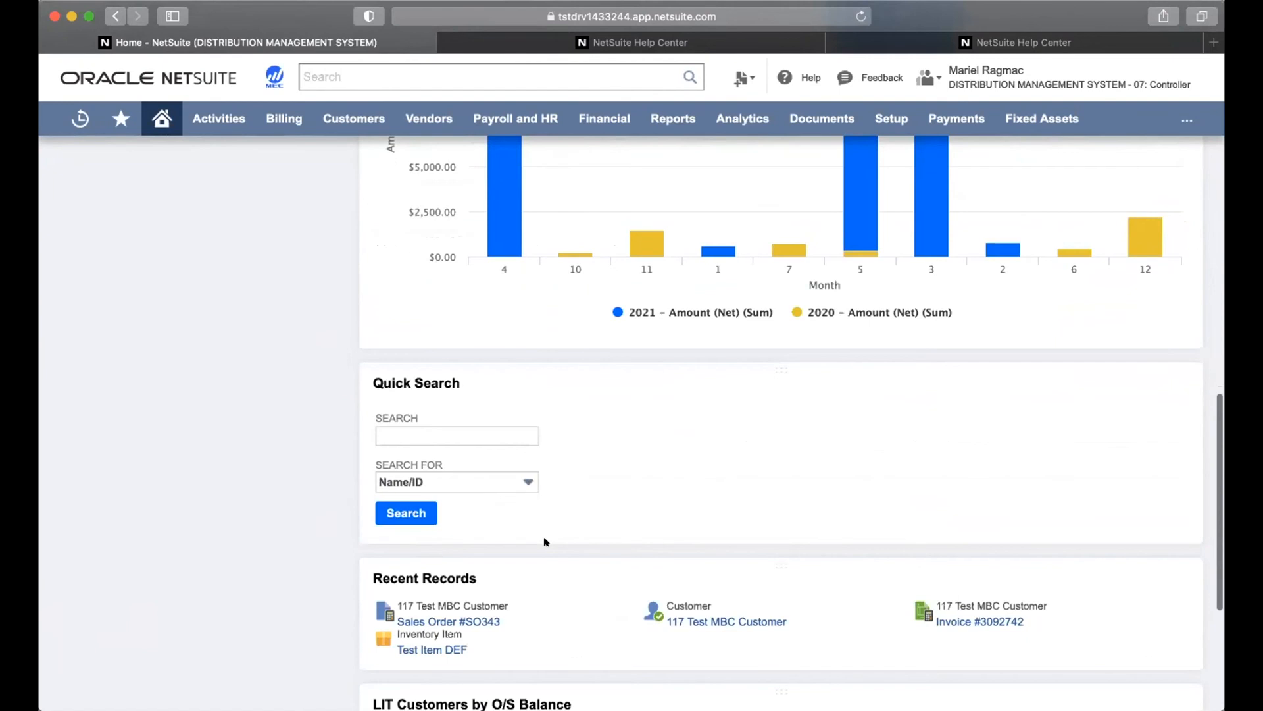
scroll(545, 541, "down", 5)
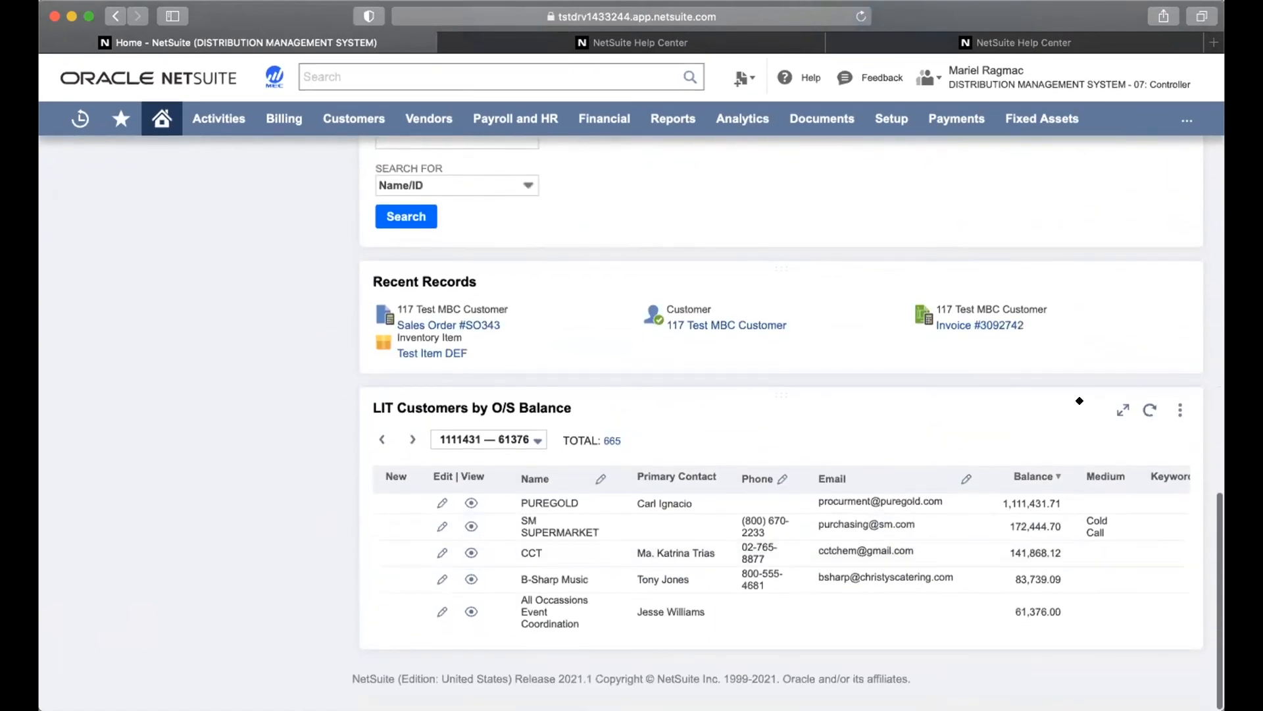
left_click(1180, 409)
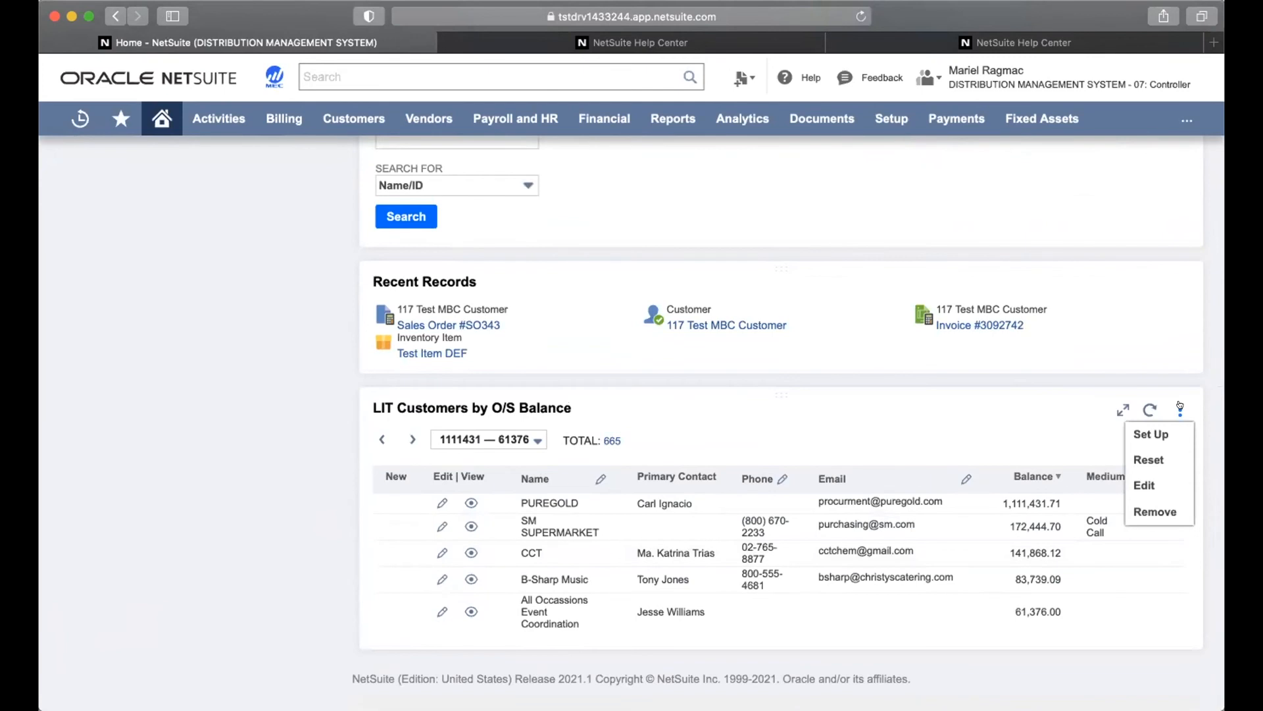
left_click(1160, 433)
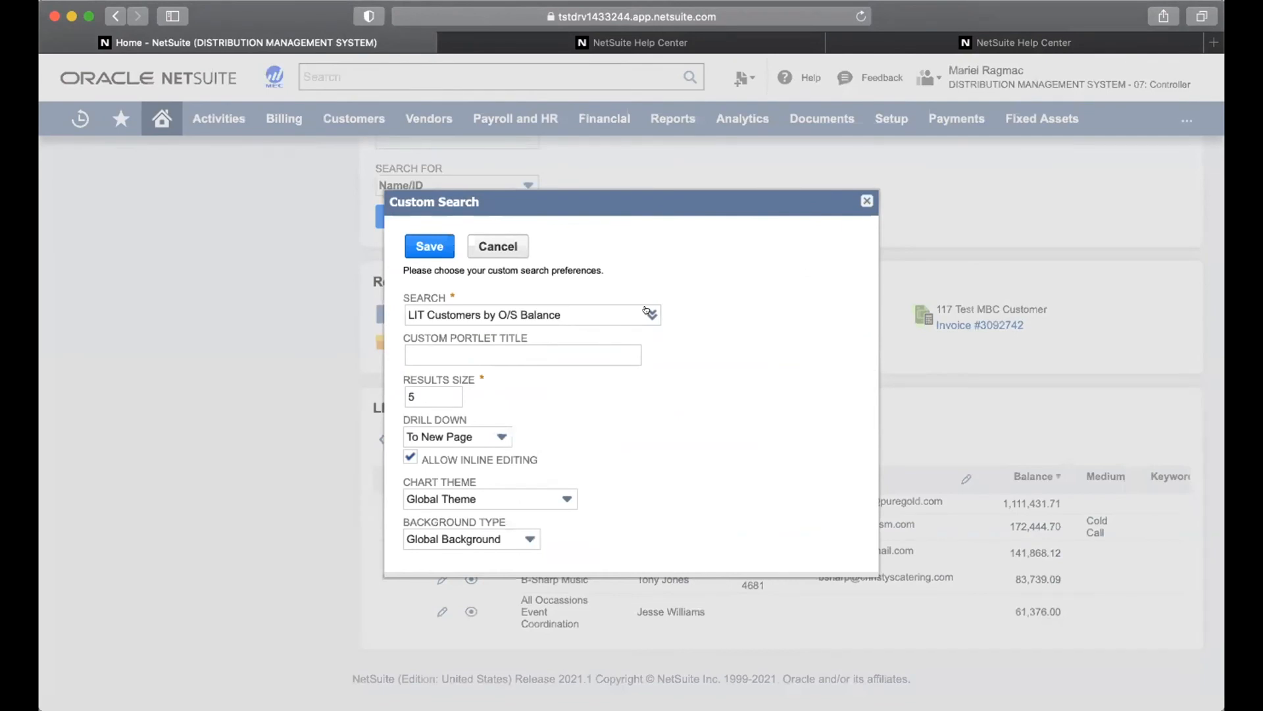
left_click(435, 393)
left_click(535, 428)
left_click(485, 432)
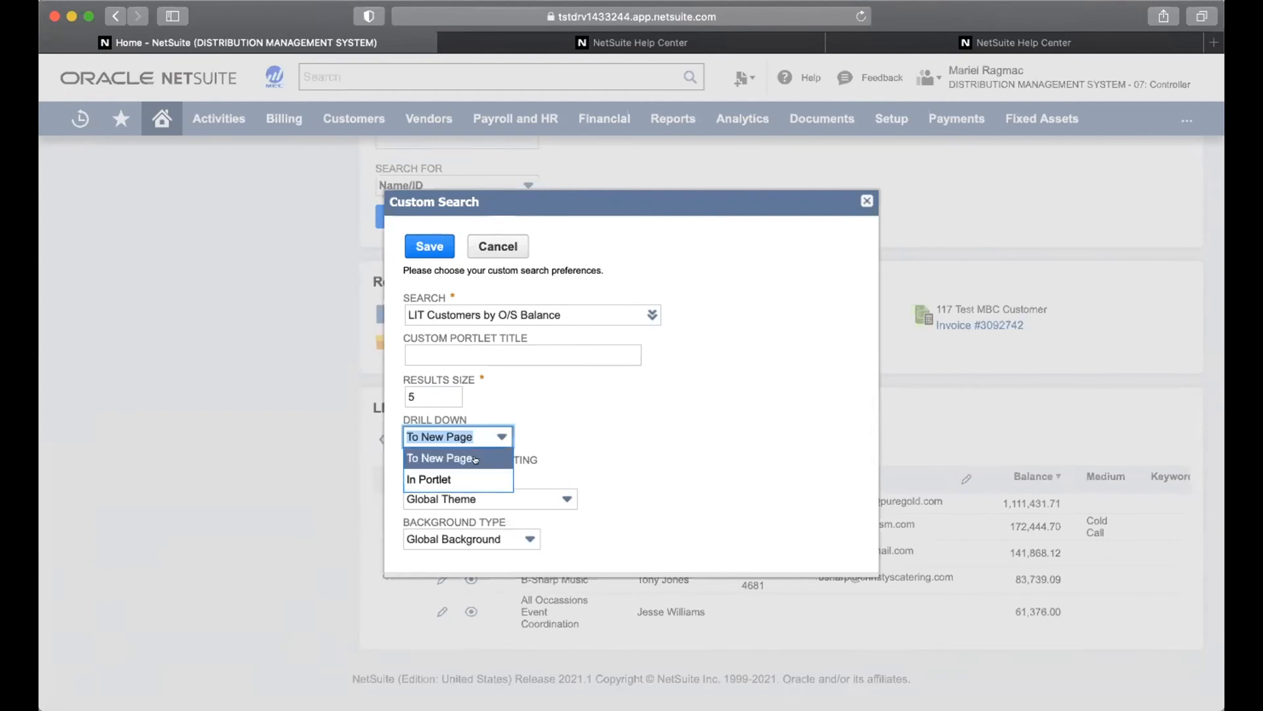
left_click(592, 432)
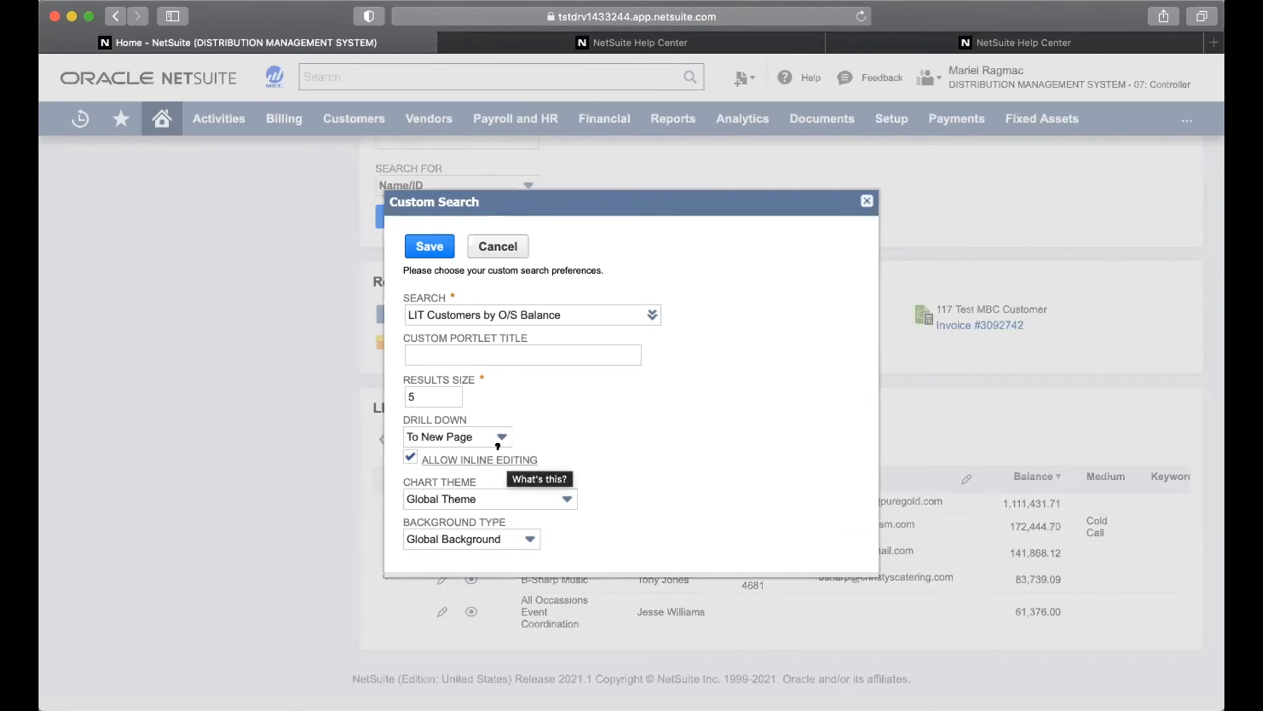
scroll(606, 447, "down", 1)
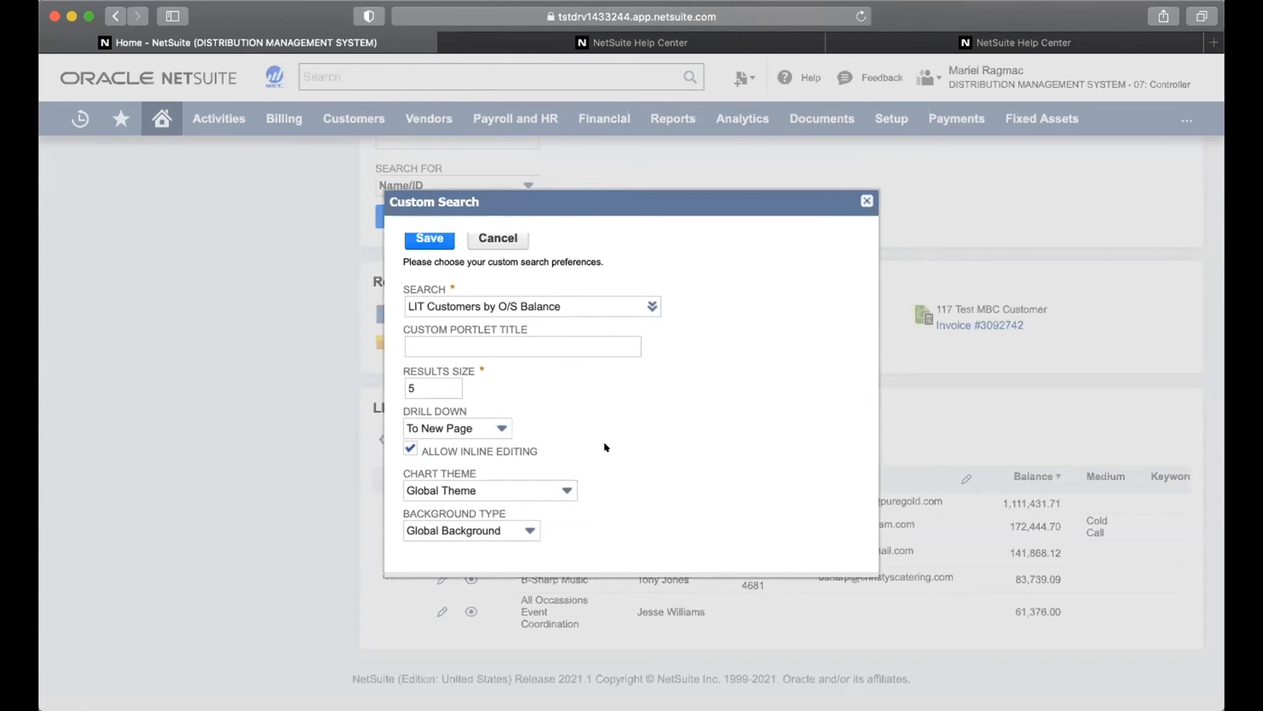
scroll(606, 447, "up", 1)
left_click(418, 239)
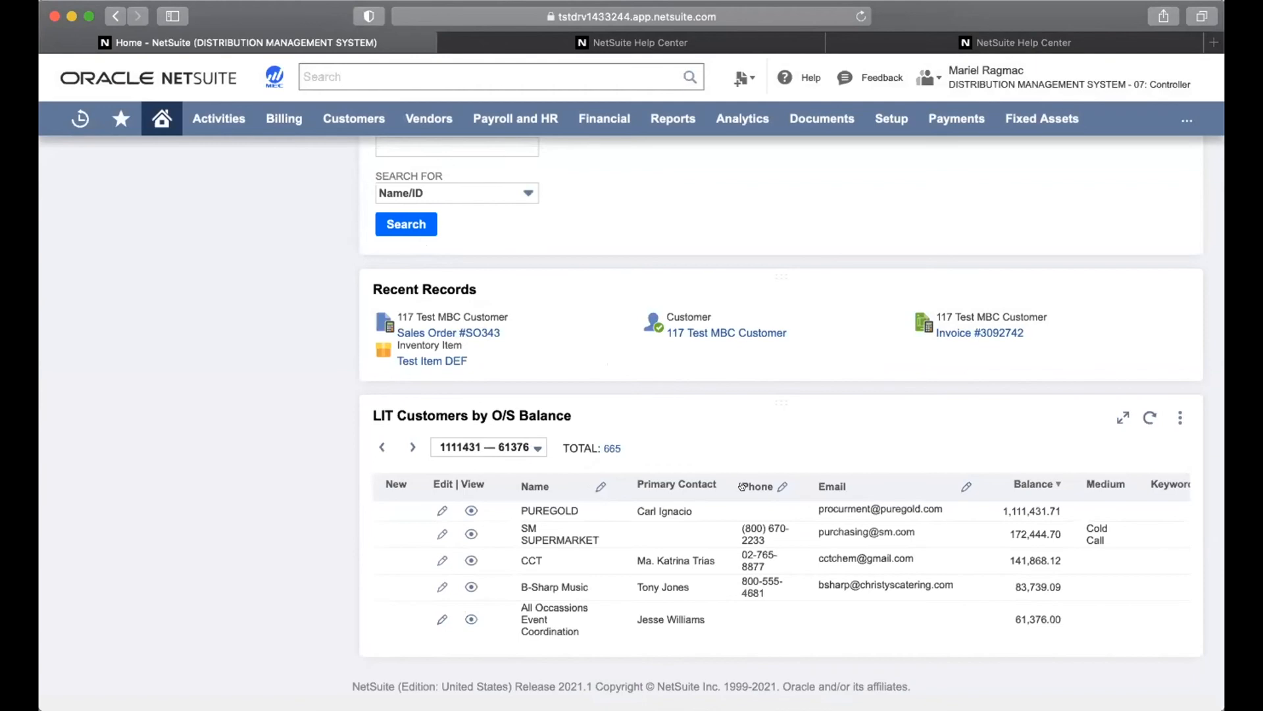
Enter the missing e-mail address inline for All Occassions Event Coordination in LIT Customers by O/S Balance
left_click(836, 622)
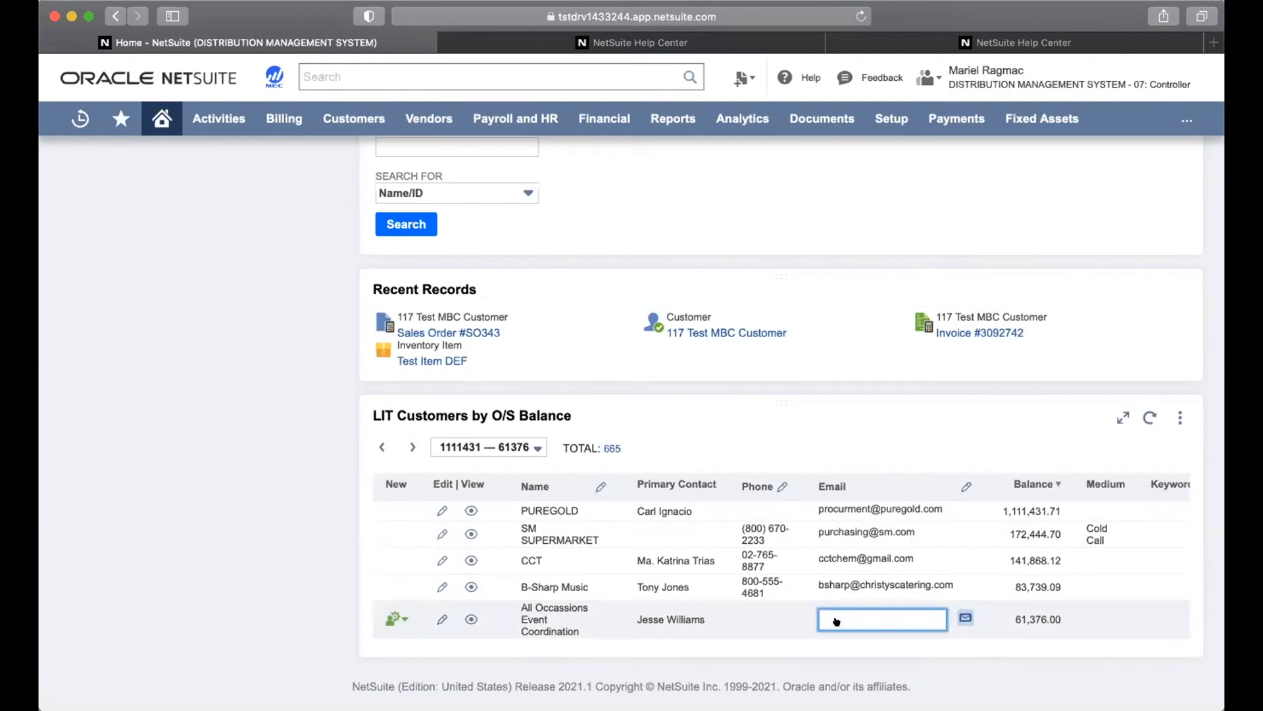
left_click(986, 429)
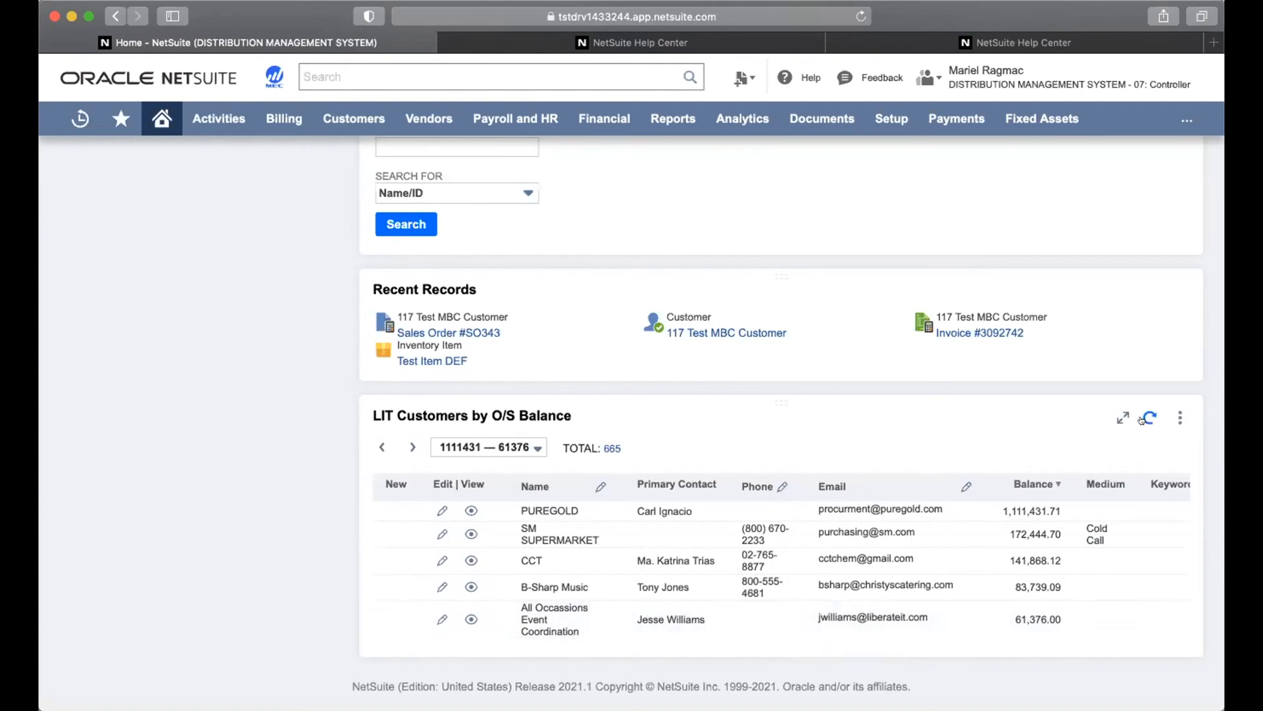
Reorder LIT Customers by O/S Balance and move Quick Search into the left column
scroll(1141, 419, "up", 5)
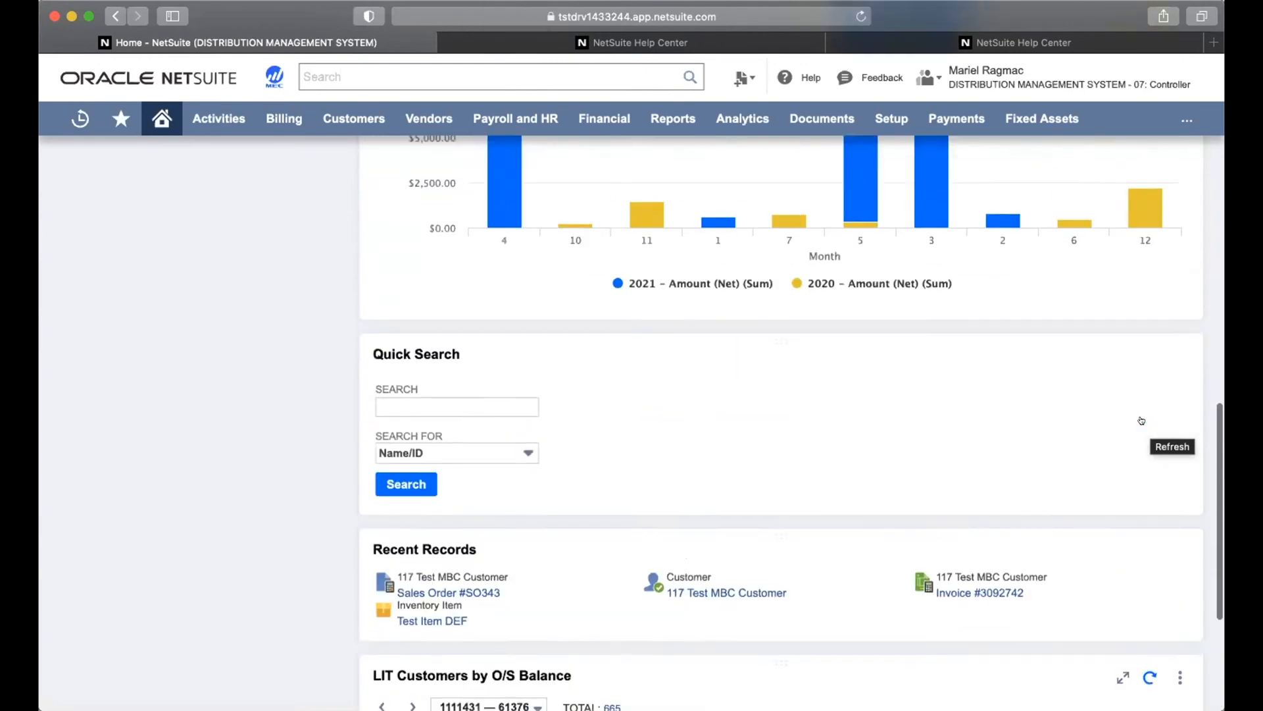
scroll(1140, 416, "down", 2)
scroll(1141, 416, "down", 2)
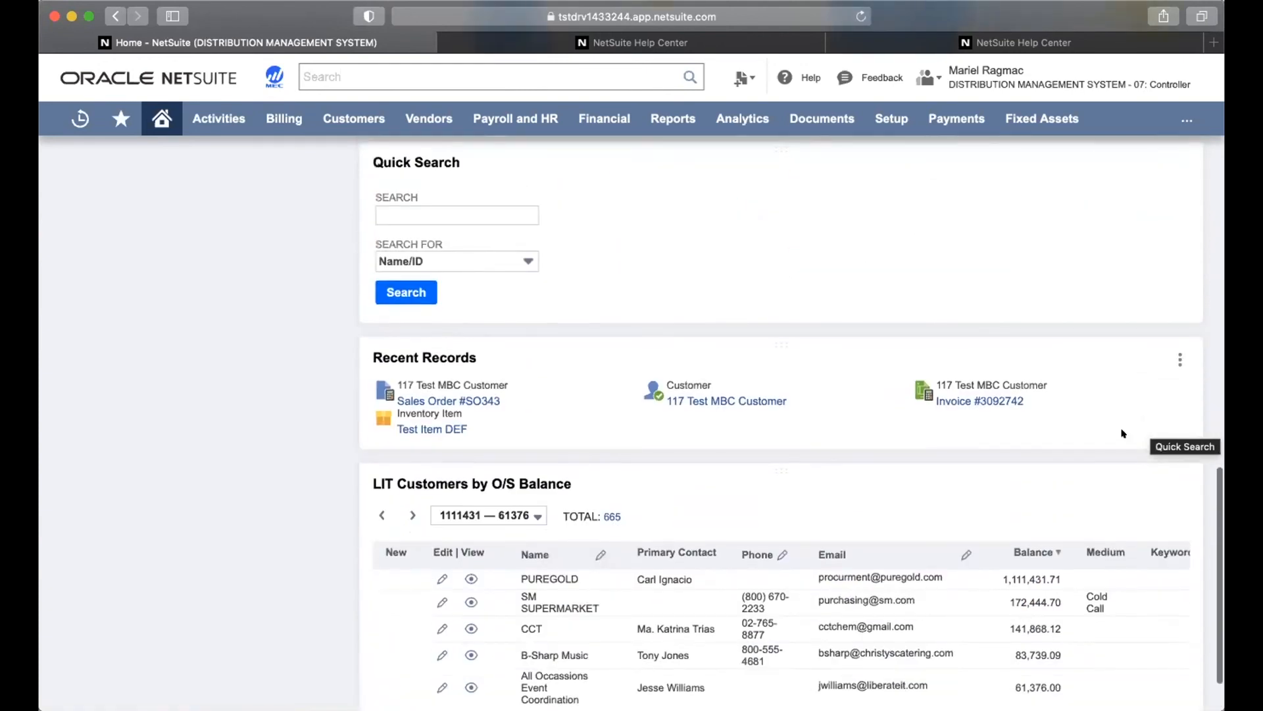
left_click_drag(957, 482, 958, 400)
scroll(957, 401, "up", 2)
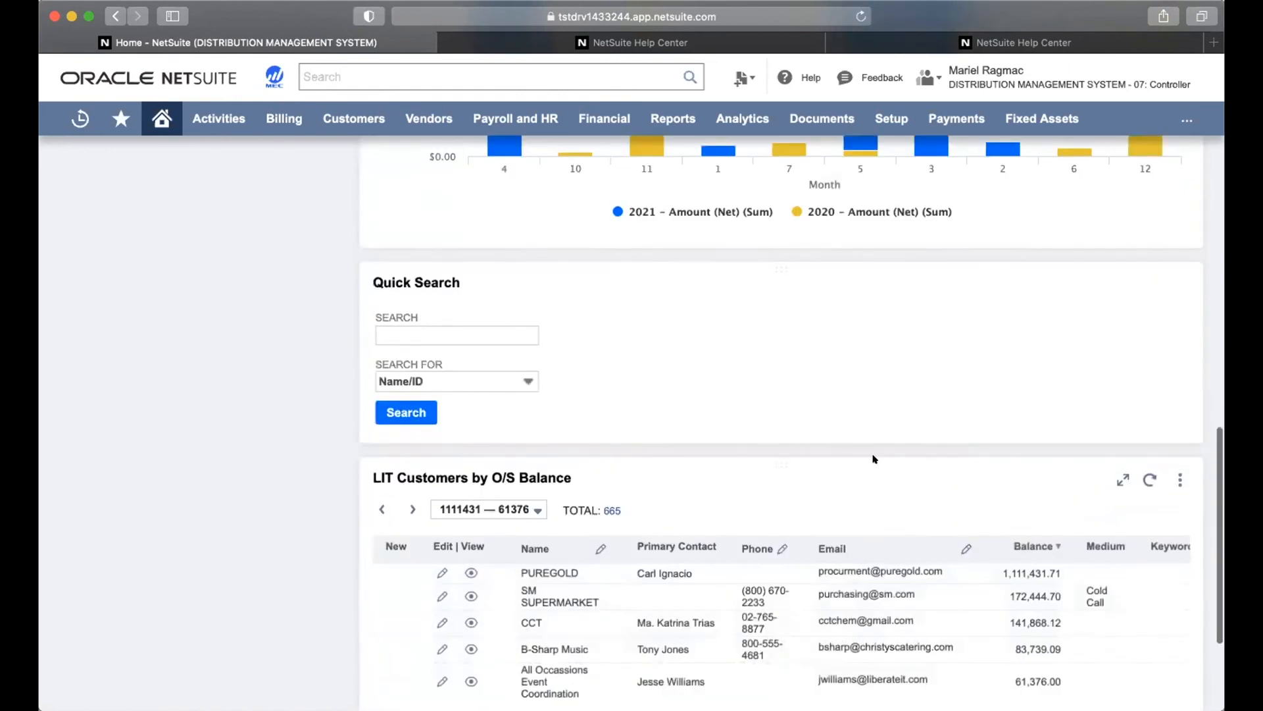
left_click_drag(847, 495, 849, 375)
left_click_drag(763, 564, 42, 158)
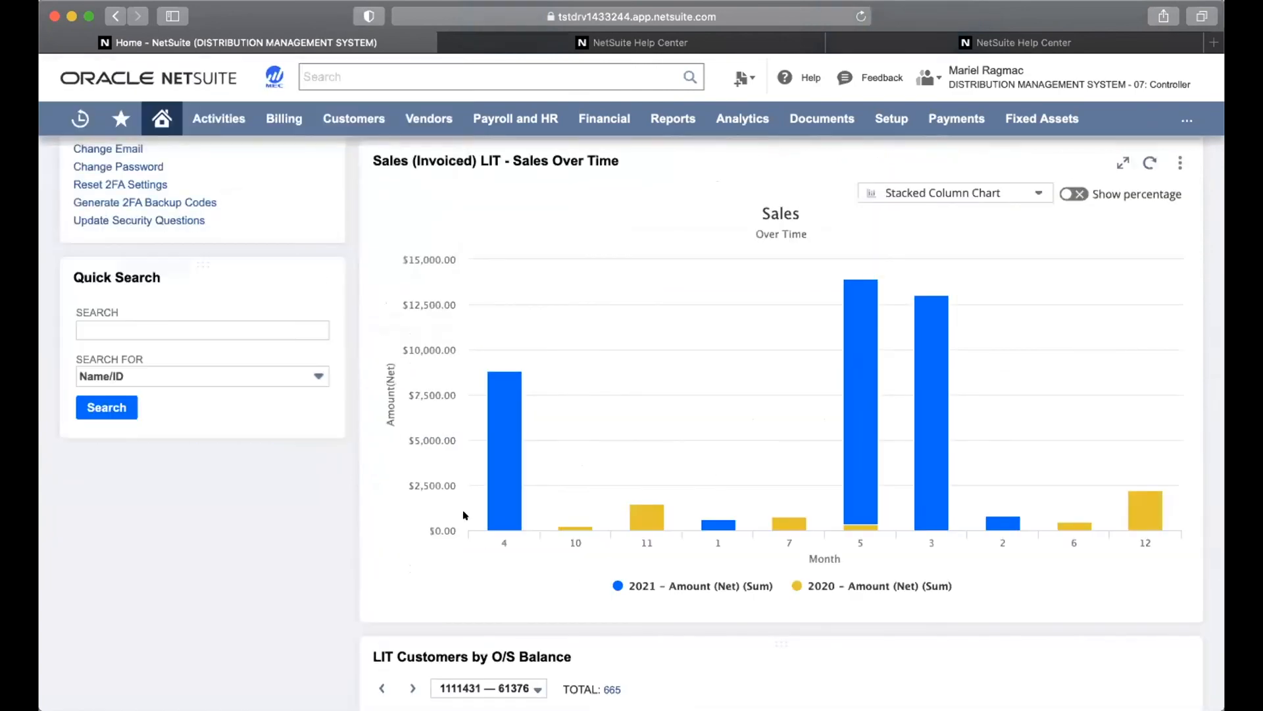
Move the Recent Records portlet into the left column as well
scroll(464, 515, "down", 6)
left_click_drag(511, 539, 139, 267)
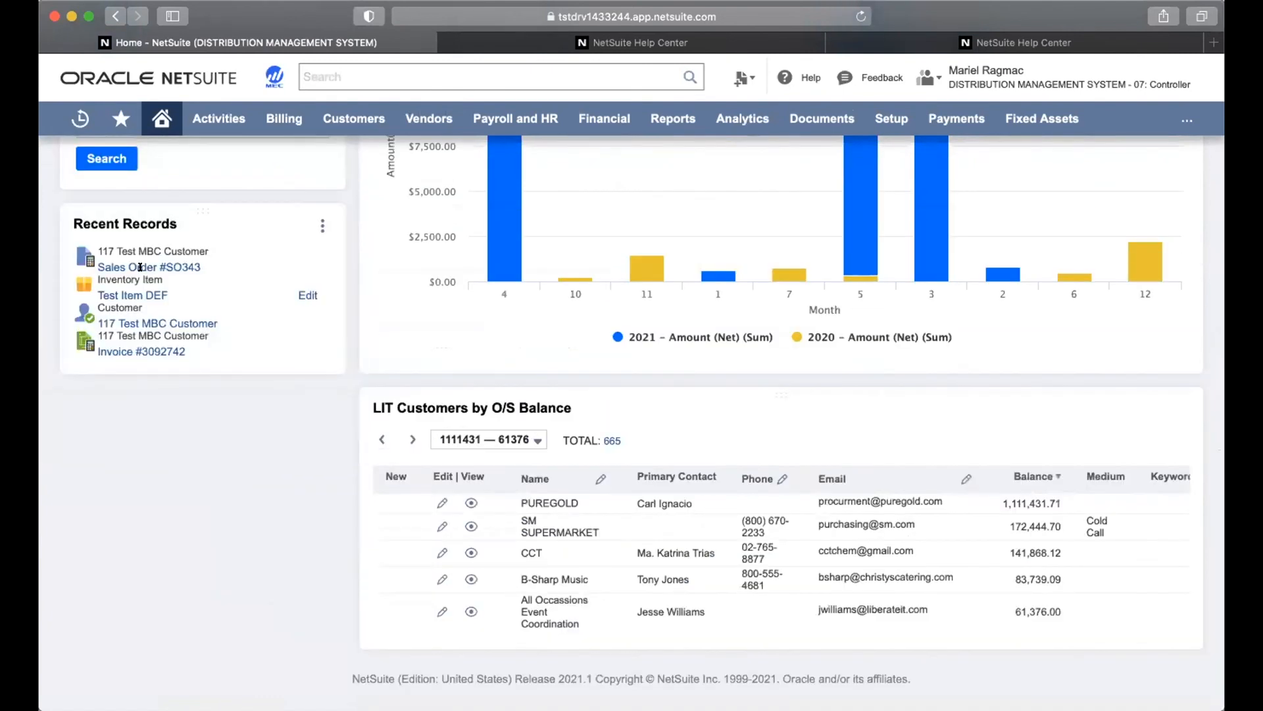
scroll(272, 264, "up", 2)
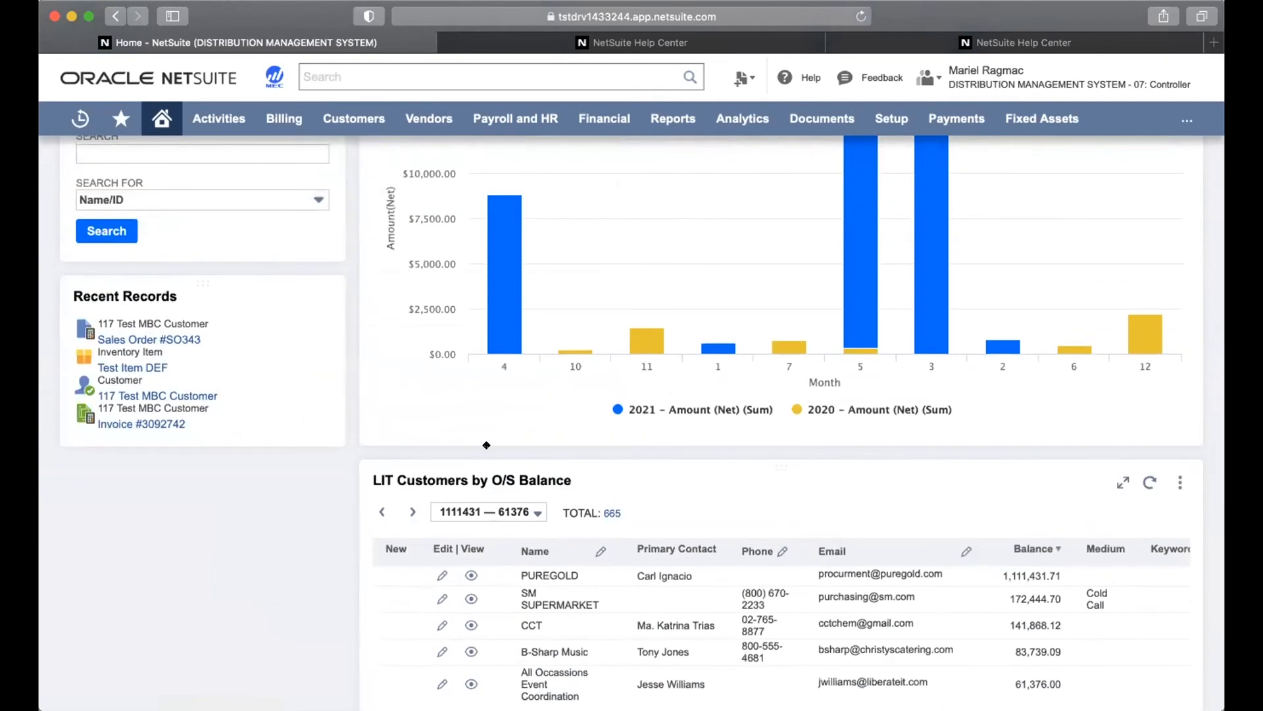
left_click_drag(486, 445, 496, 470)
scroll(497, 467, "up", 4)
scroll(496, 468, "up", 6)
scroll(496, 471, "up", 3)
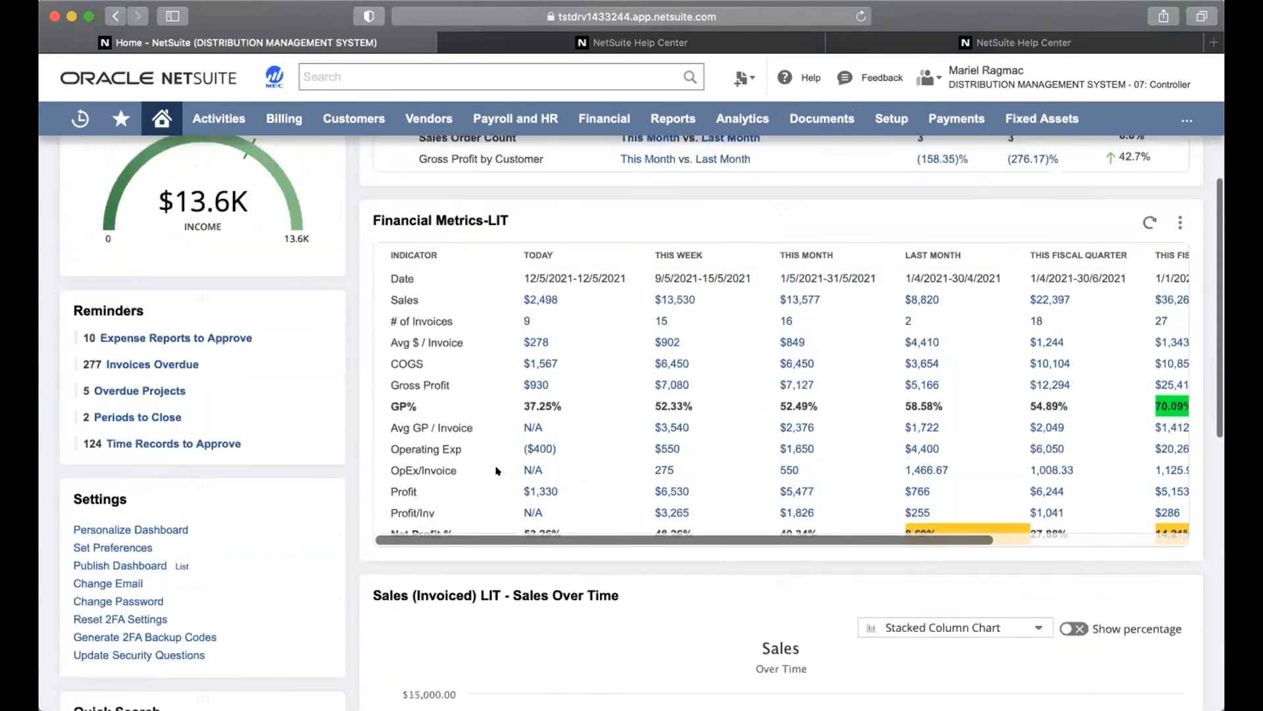
scroll(496, 471, "up", 2)
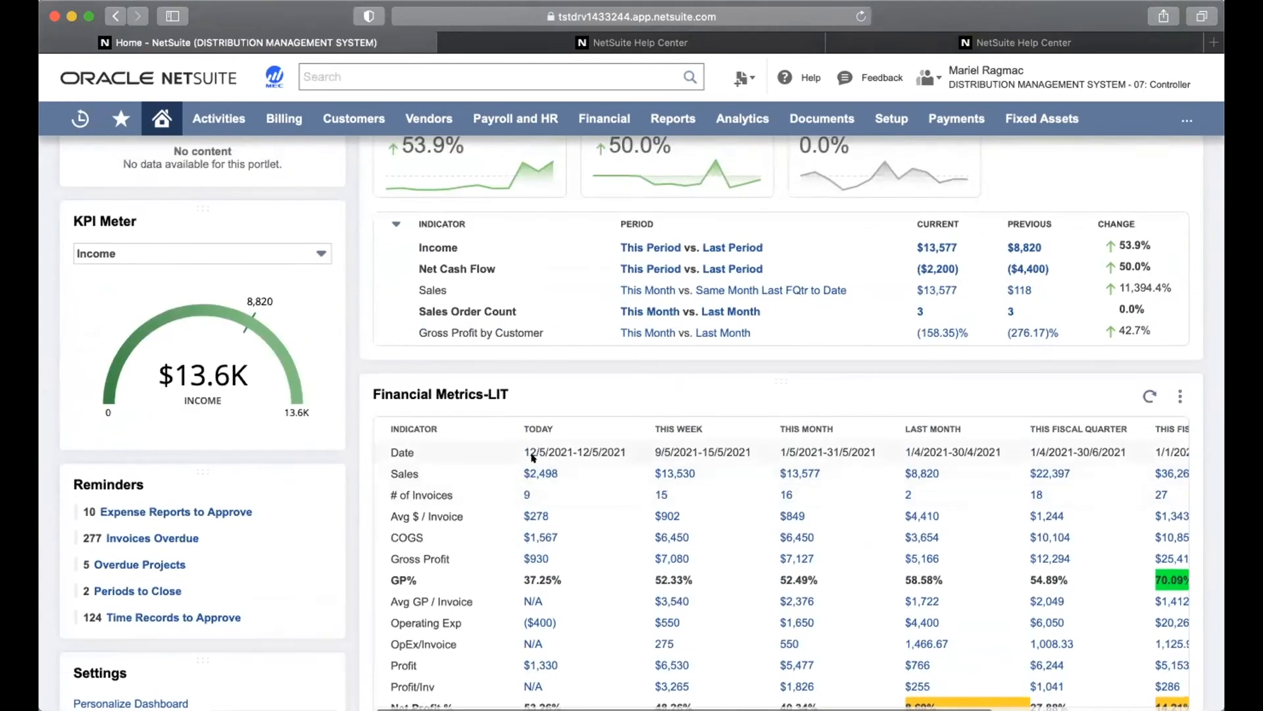
scroll(533, 458, "up", 2)
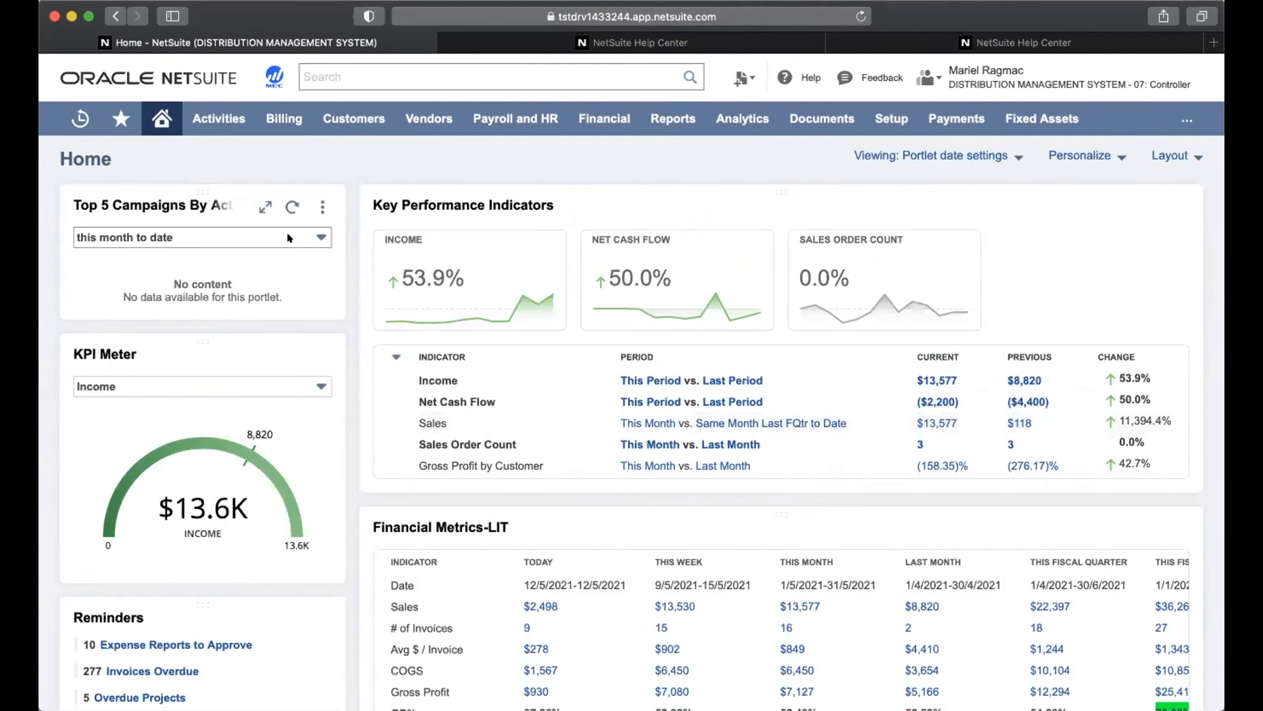
Set the Top 5 Campaigns portlet's snapshot to Comparative Sales, This Month vs Last Month
left_click(321, 207)
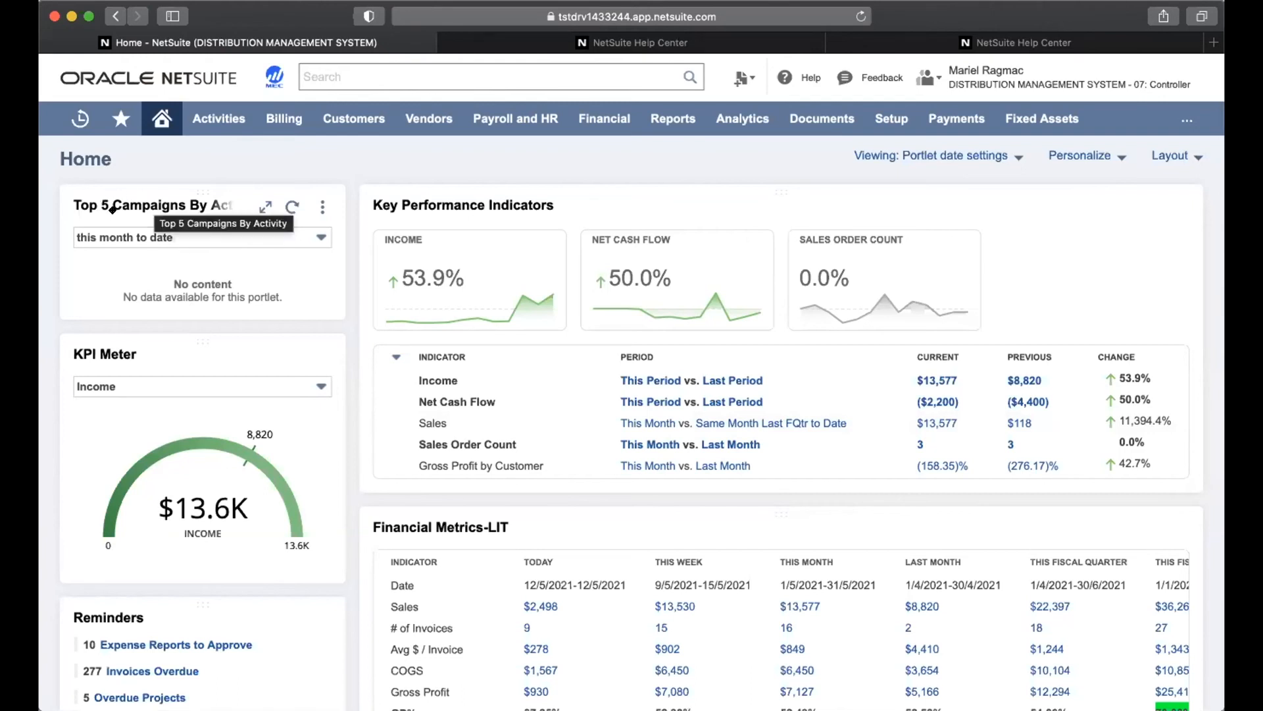
left_click(323, 207)
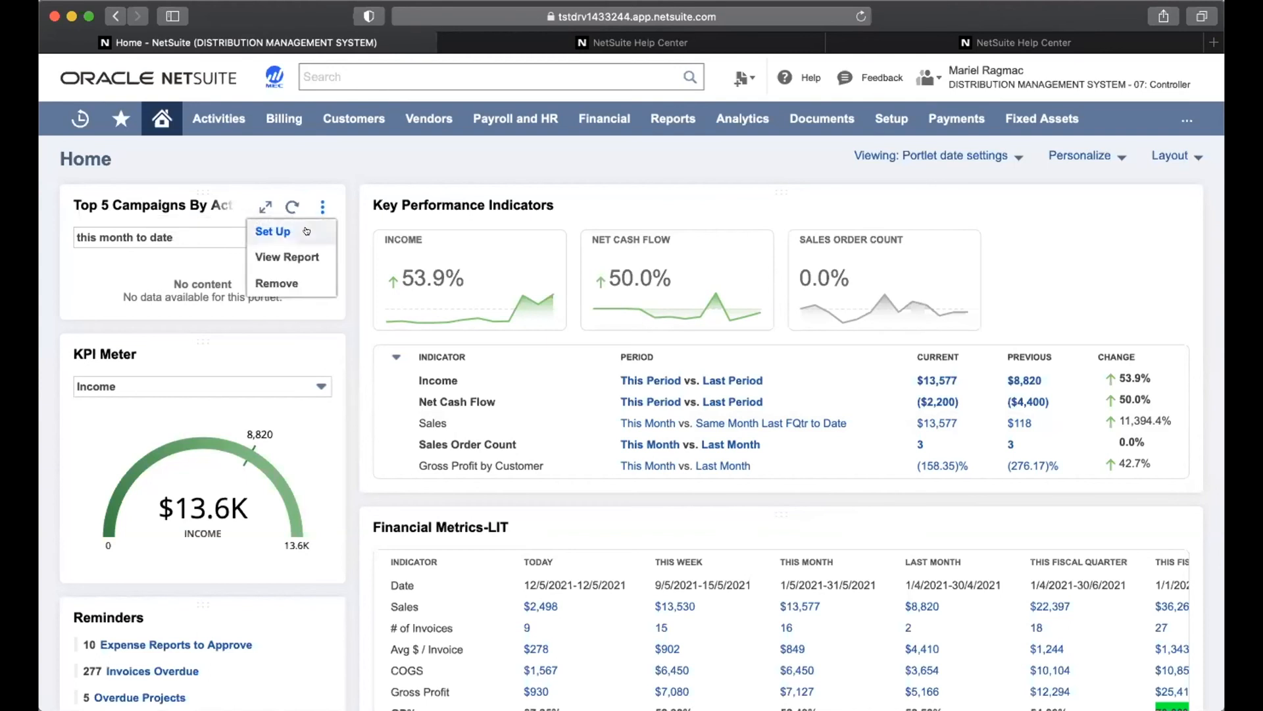
left_click(306, 231)
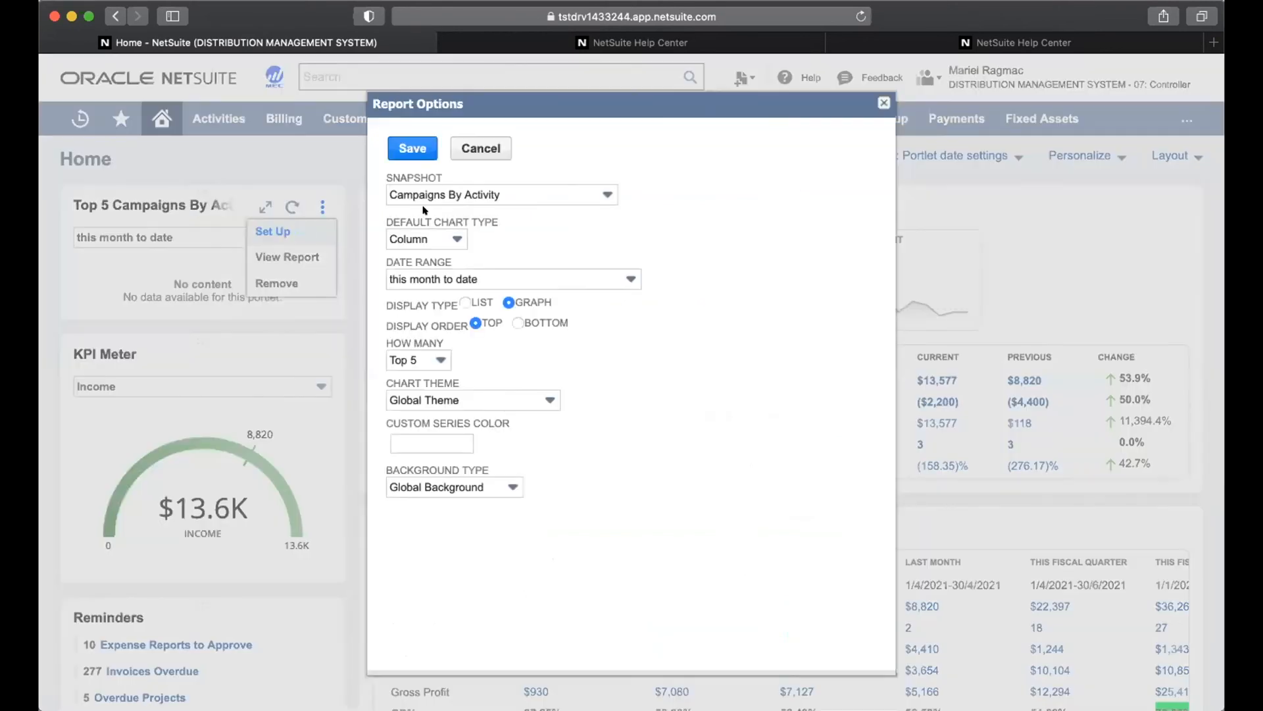
left_click(509, 196)
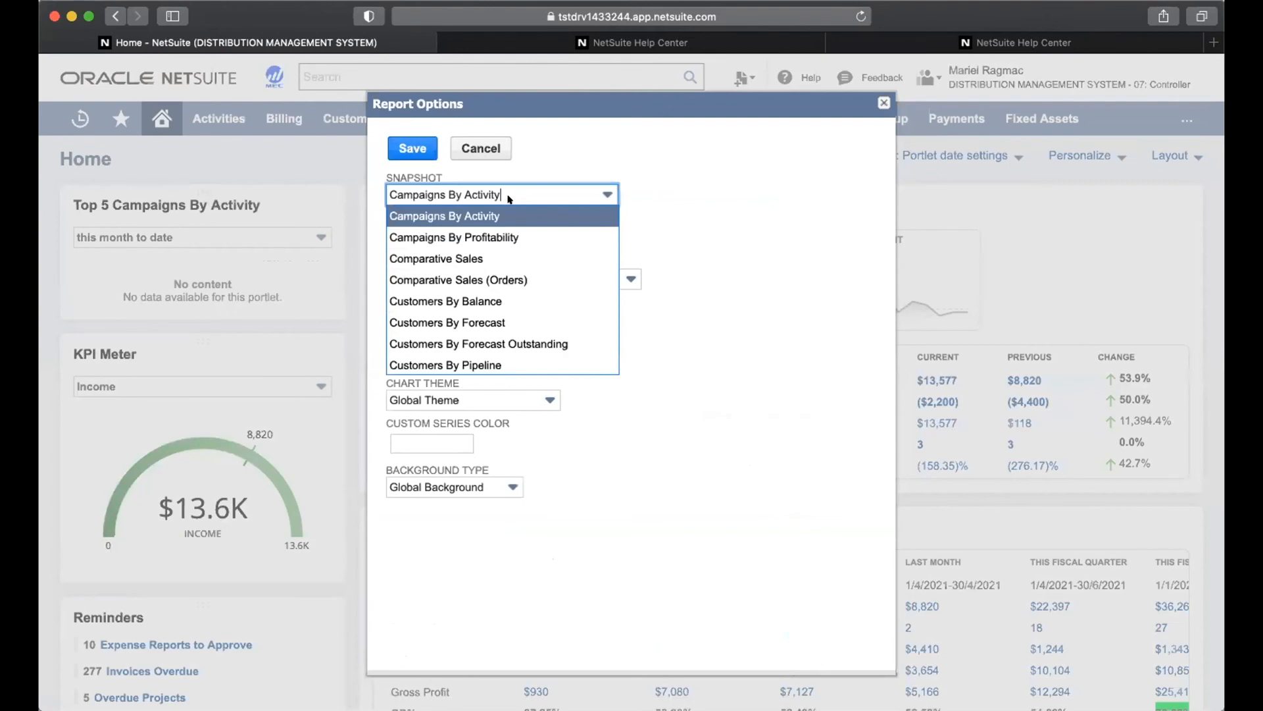
left_click(490, 259)
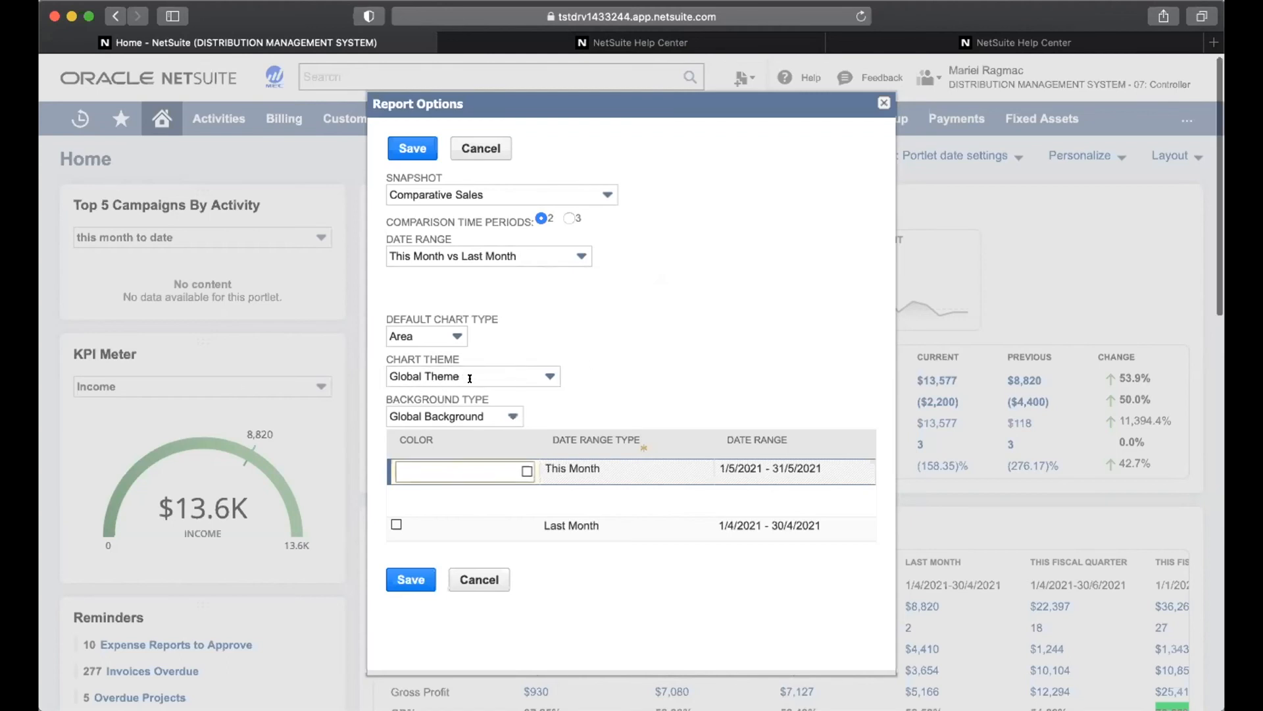
scroll(539, 428, "down", 2)
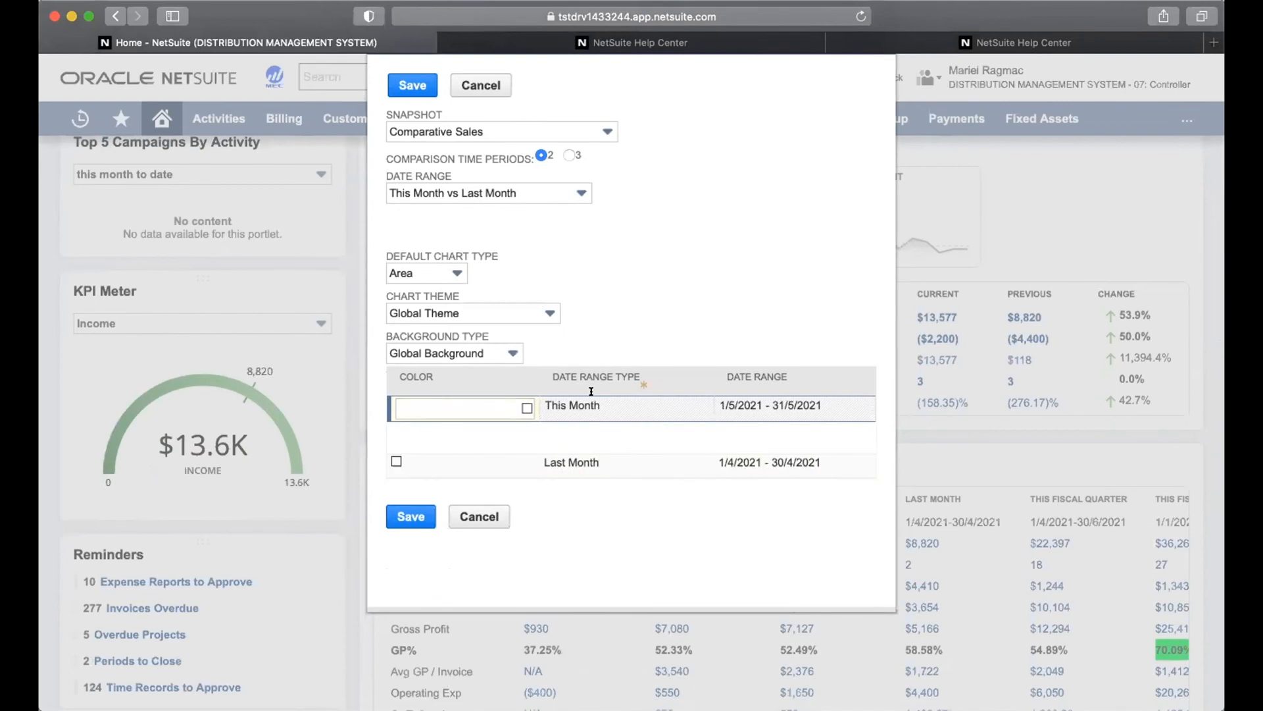
Color the This Month series orange and Last Month green, then save the Comparative Sales setup
left_click(524, 407)
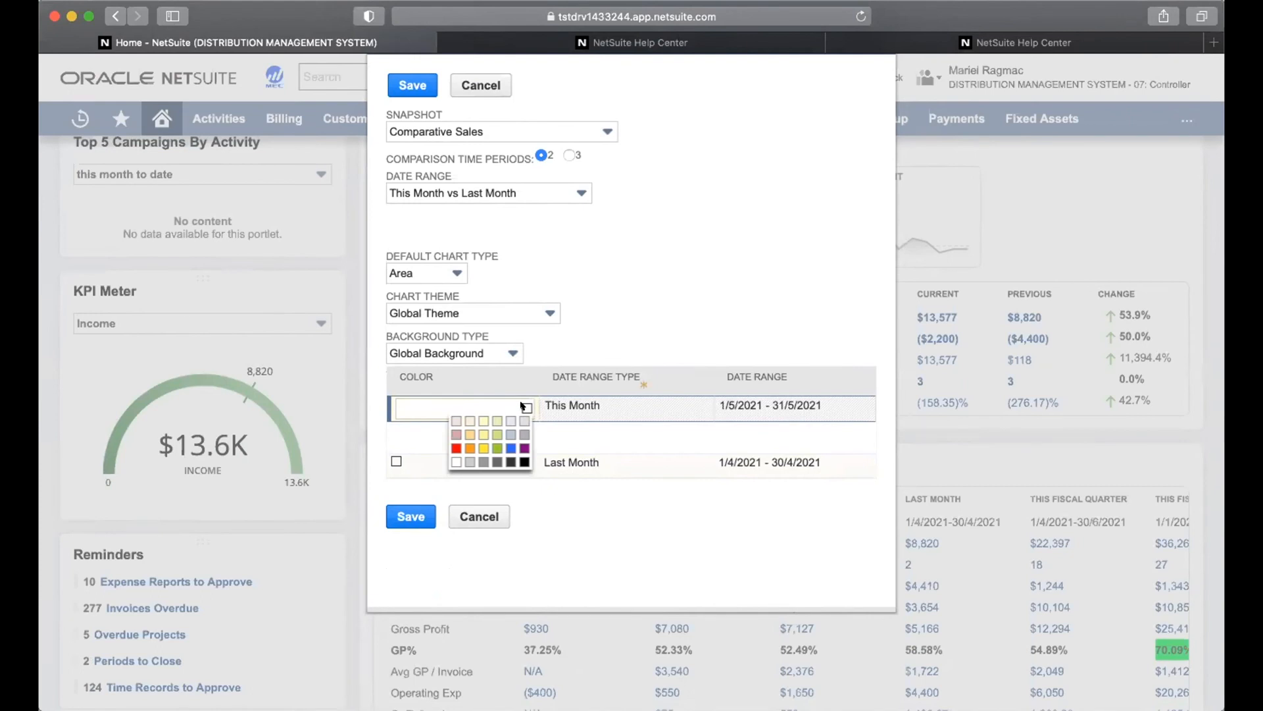
left_click(468, 447)
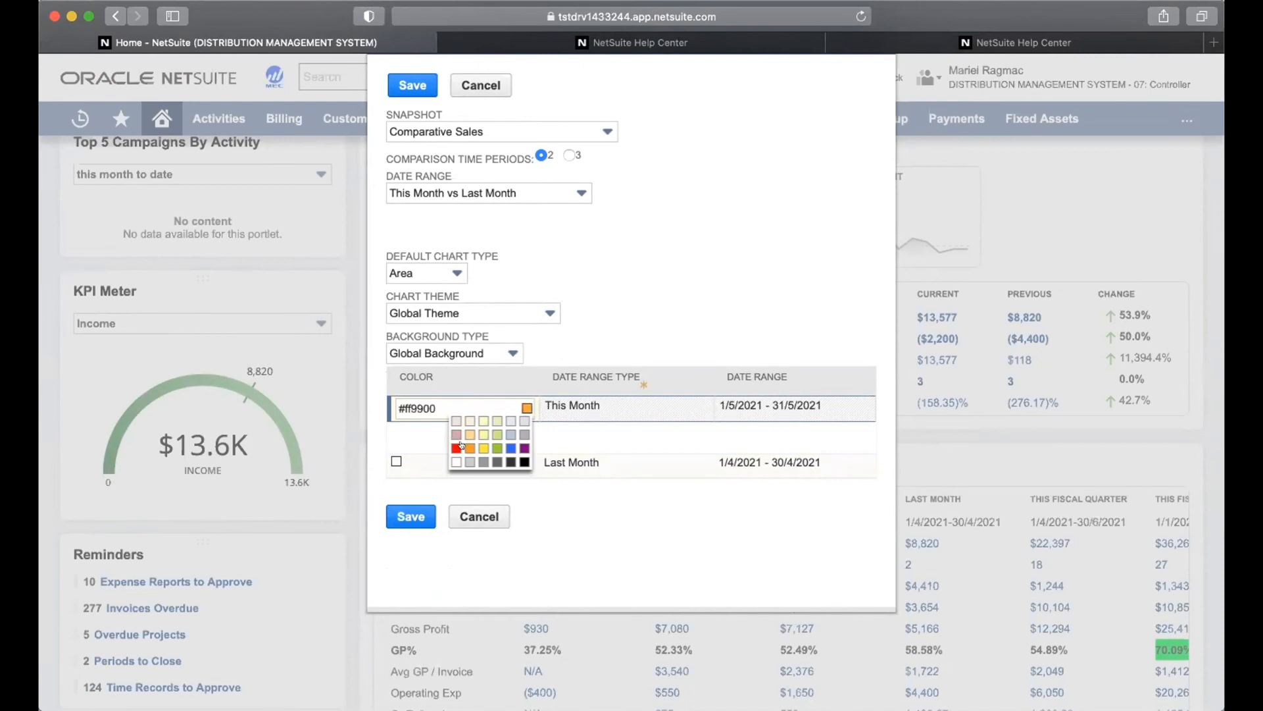
left_click(413, 469)
left_click(525, 433)
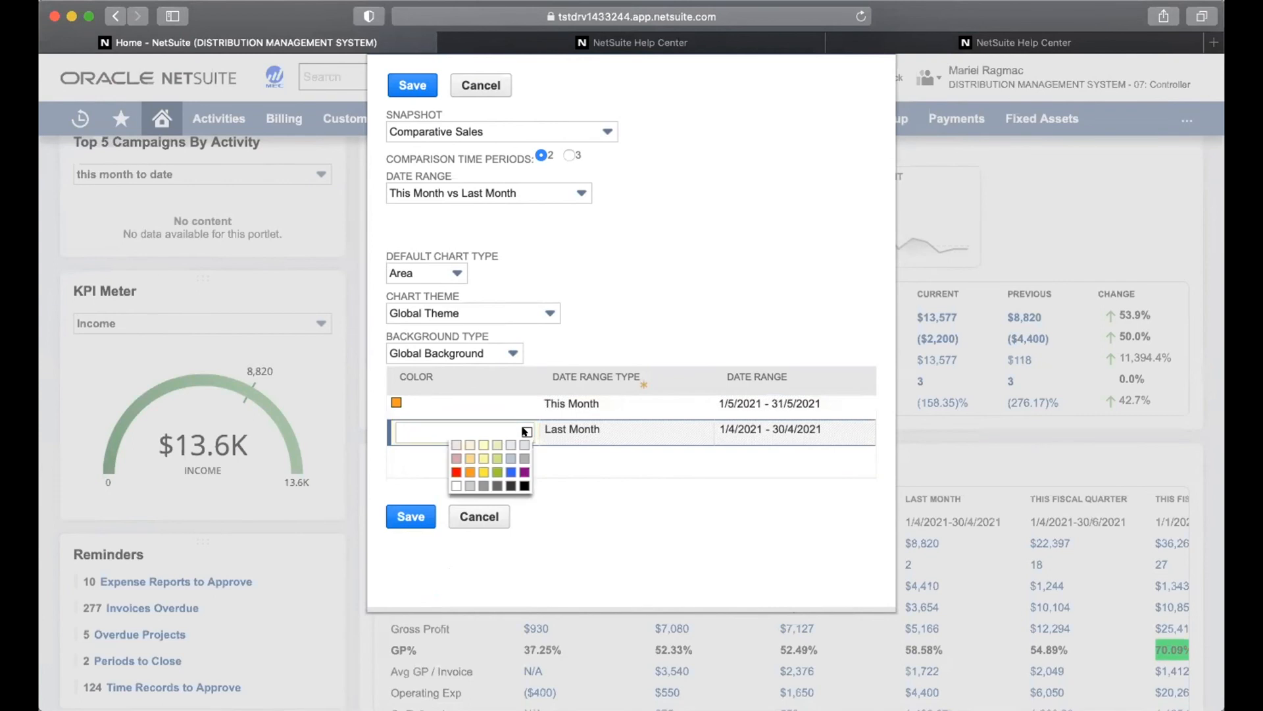
left_click(487, 471)
left_click(403, 512)
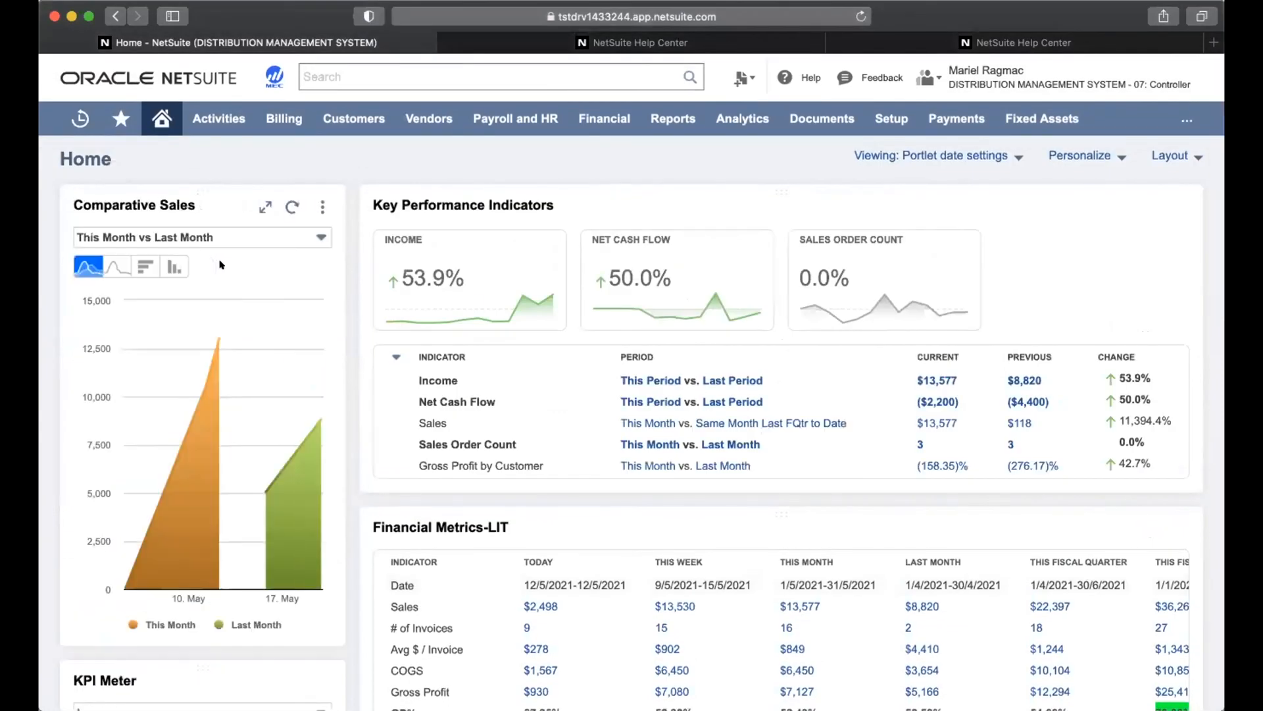
scroll(220, 265, "down", 1)
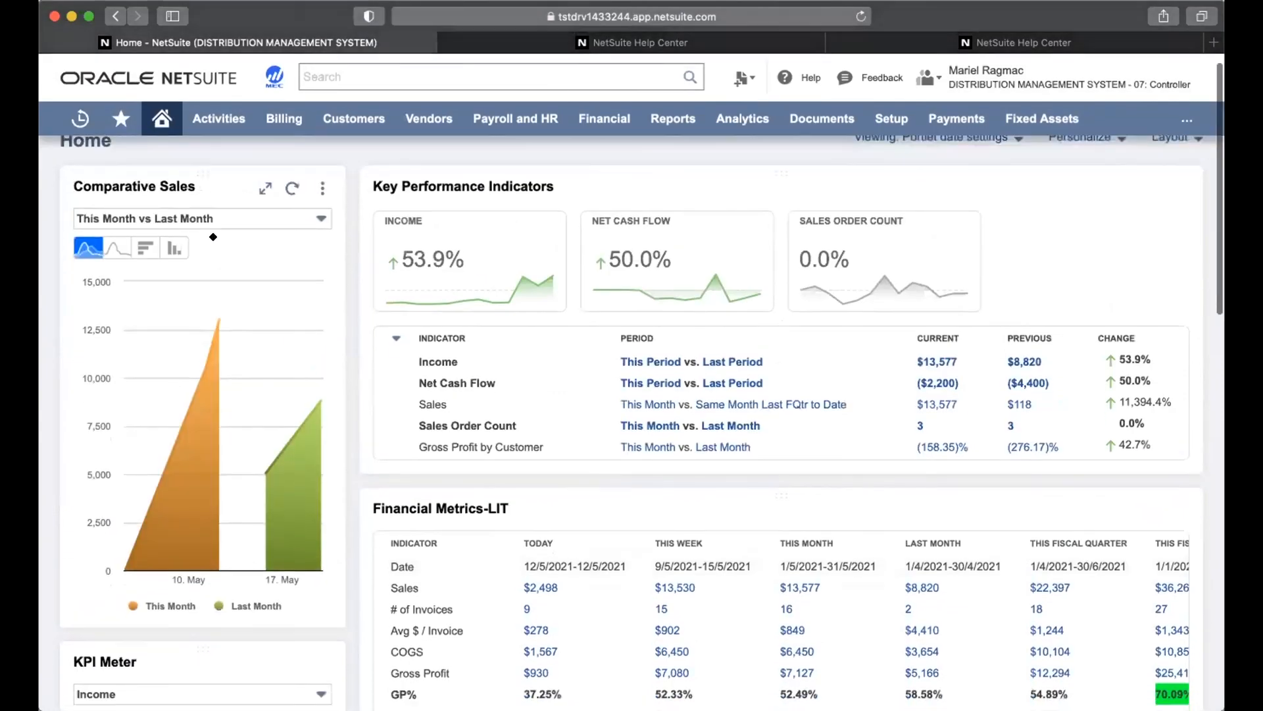
scroll(217, 440, "down", 5)
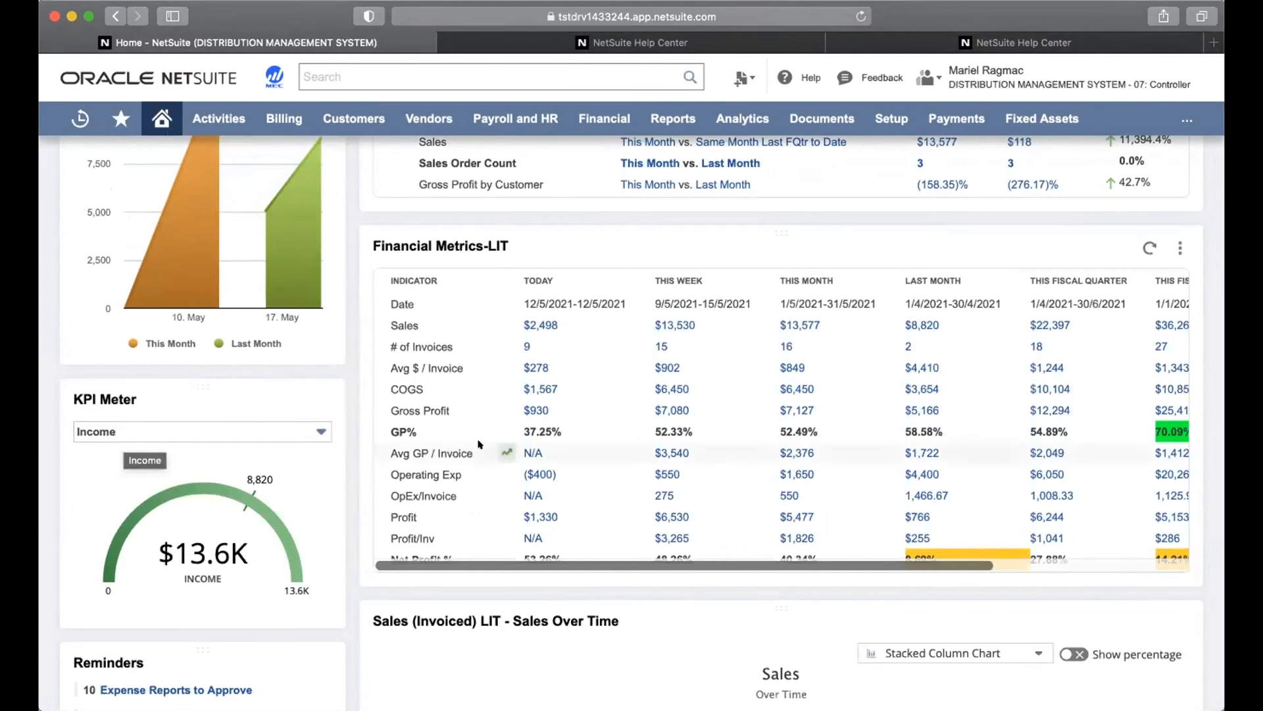
scroll(479, 444, "up", 3)
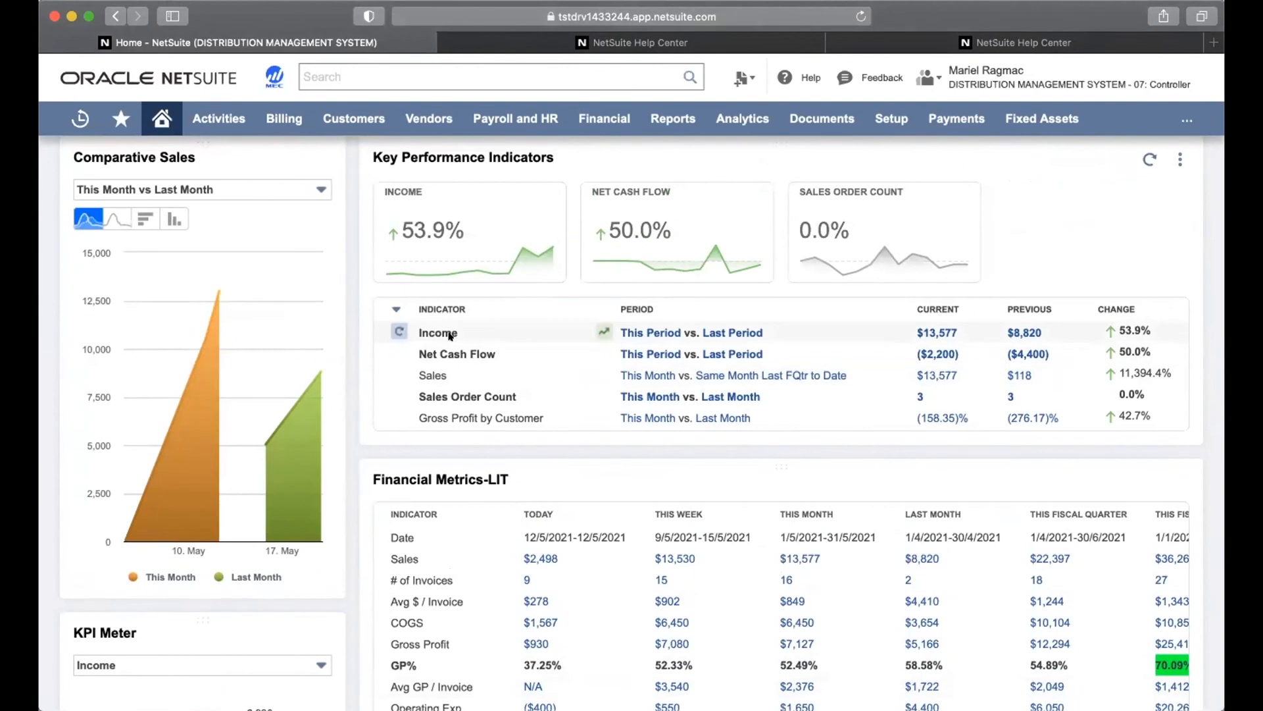
scroll(311, 585, "down", 2)
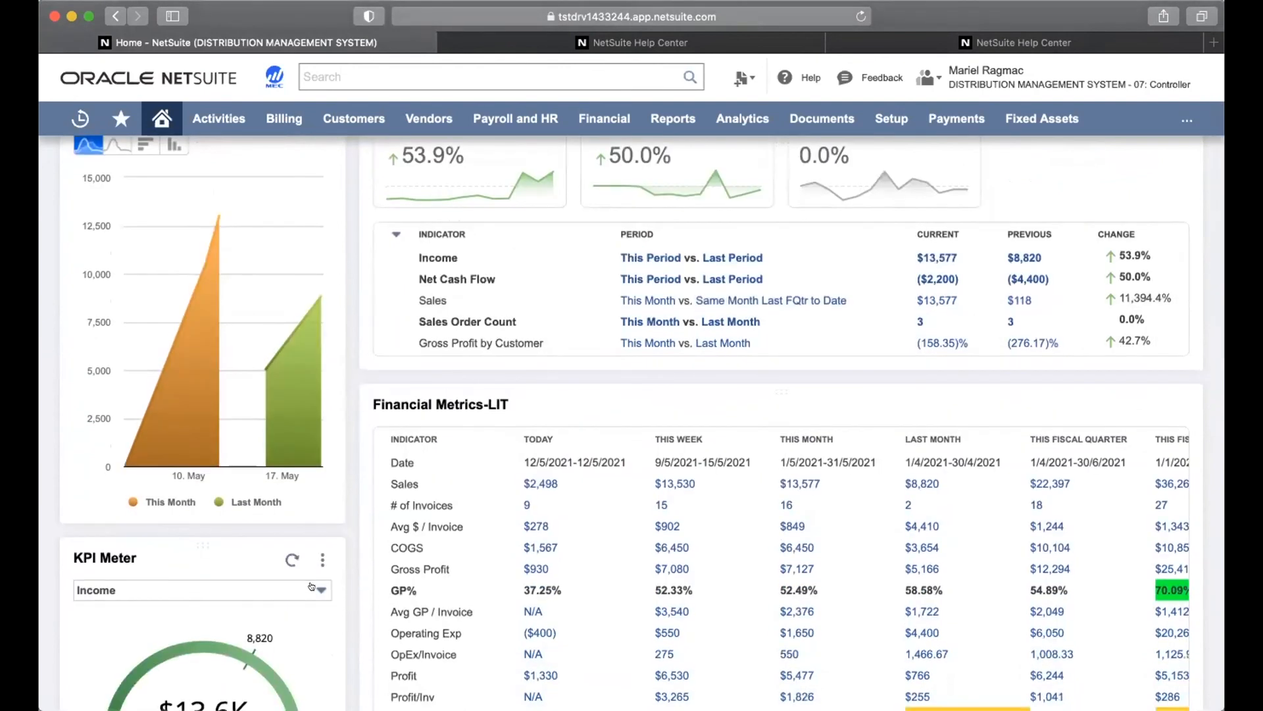
Switch the KPI Meter indicator from Income to Gross Profit by Customer
left_click(312, 585)
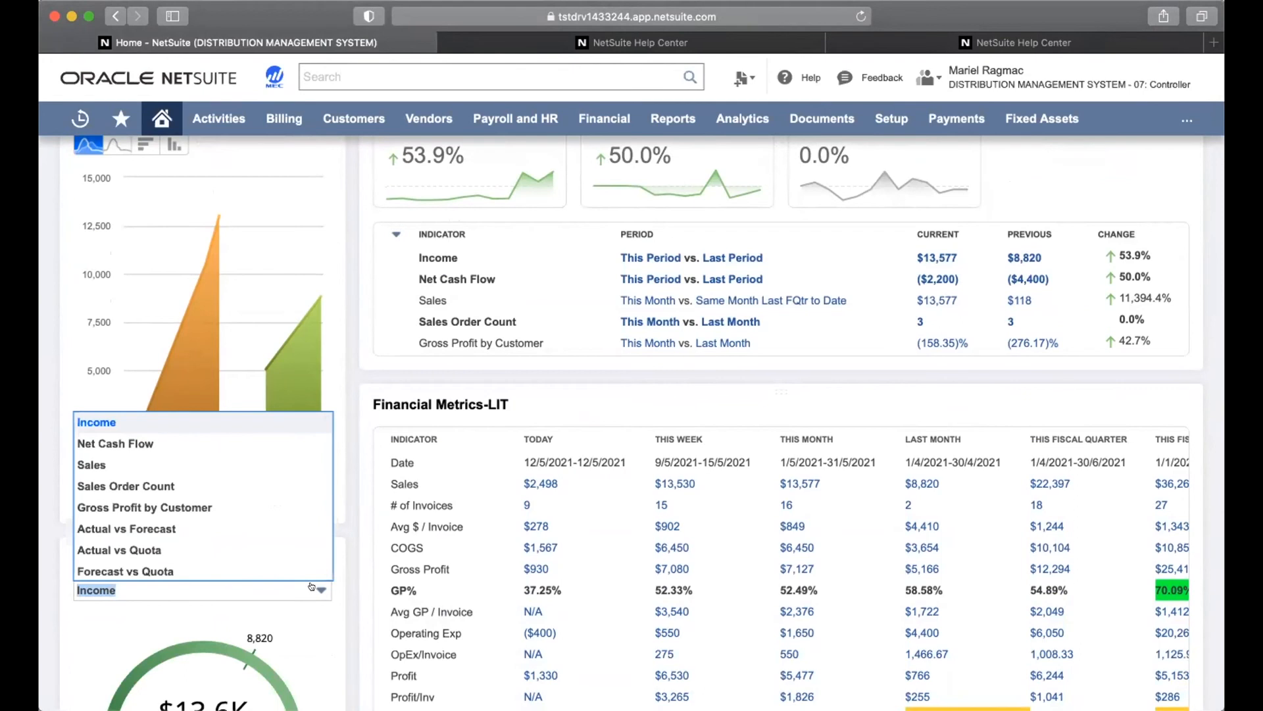
scroll(265, 535, "down", 1)
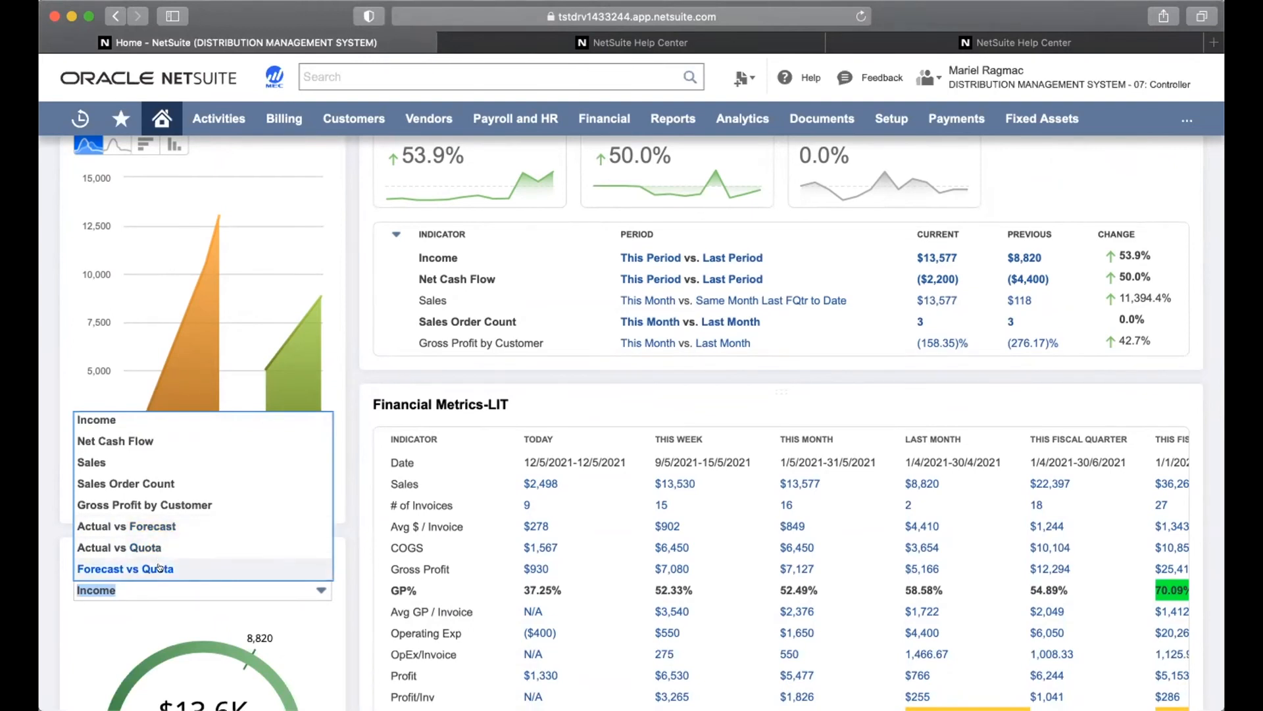
left_click(171, 503)
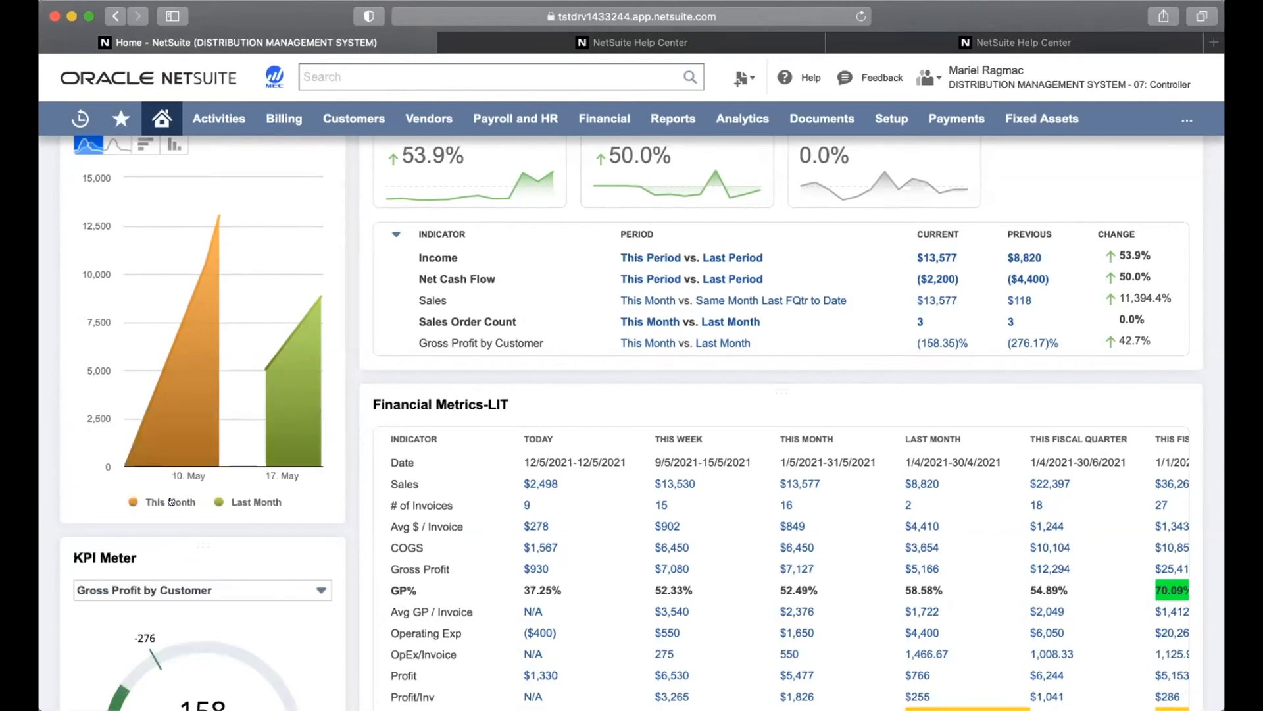
scroll(191, 592, "down", 5)
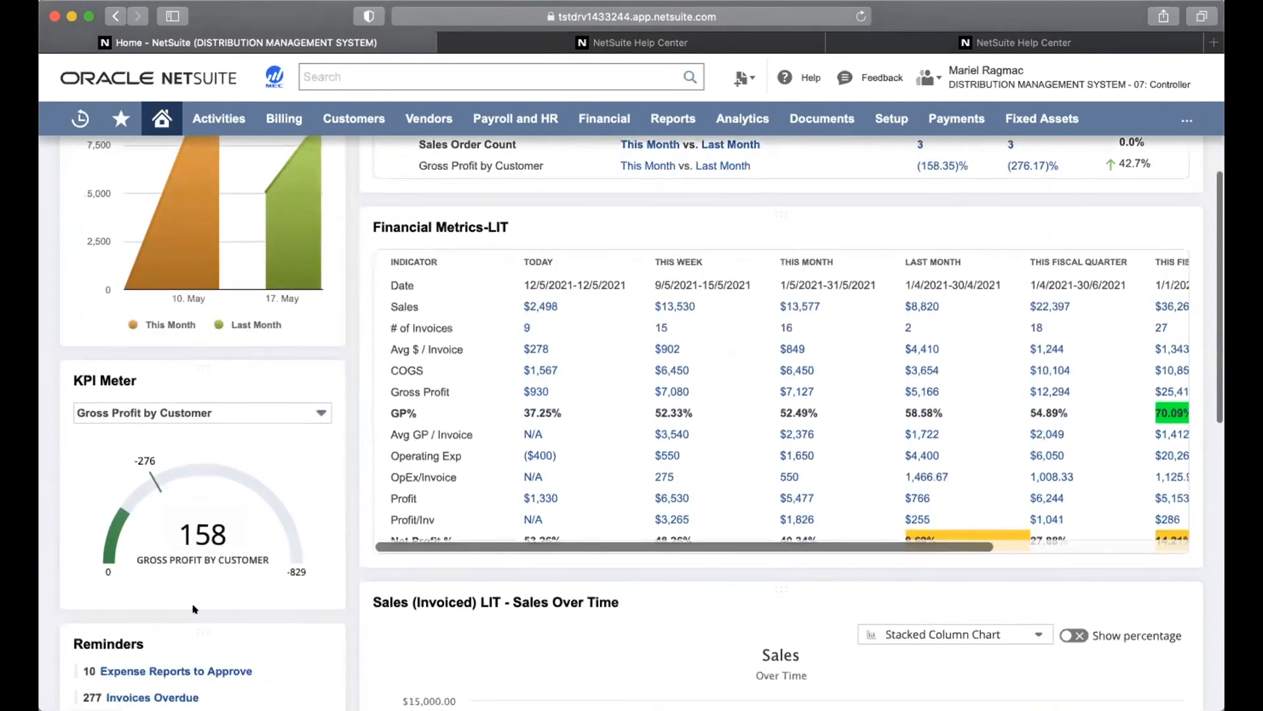
Scroll the Home dashboard until the Settings portlet with Publish Dashboard is visible
mouse_move(156, 487)
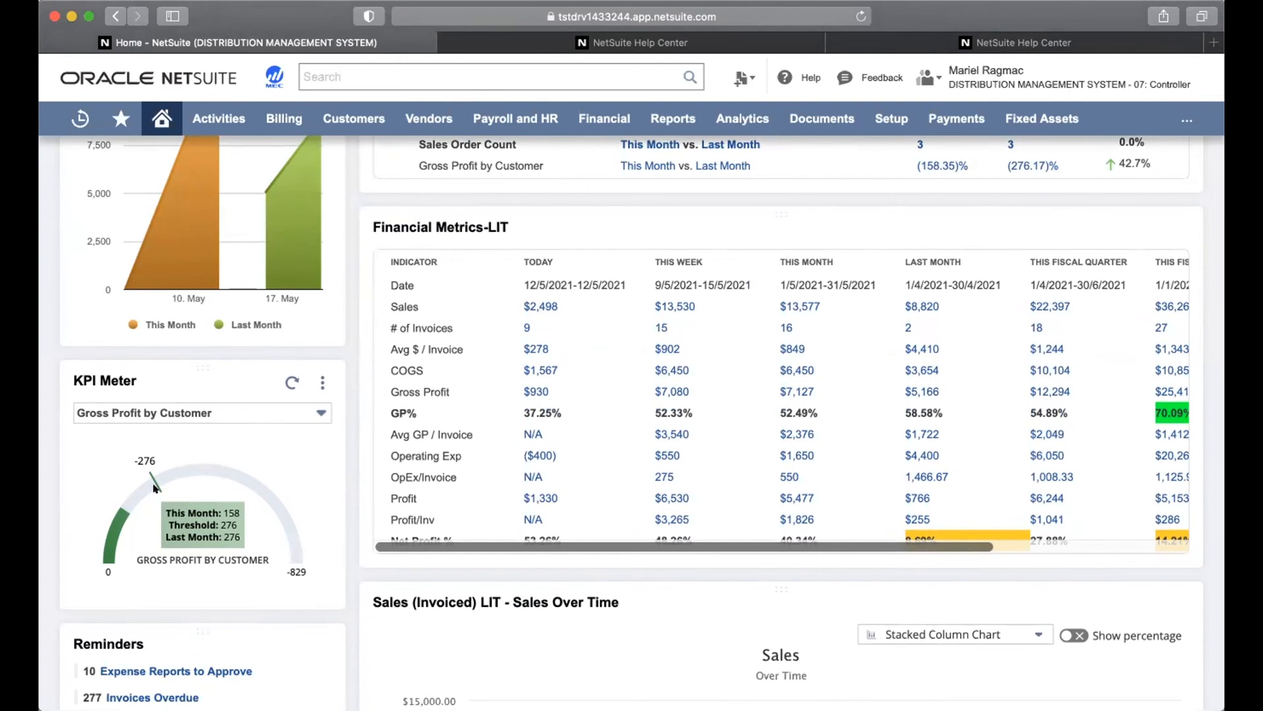
scroll(358, 567, "down", 3)
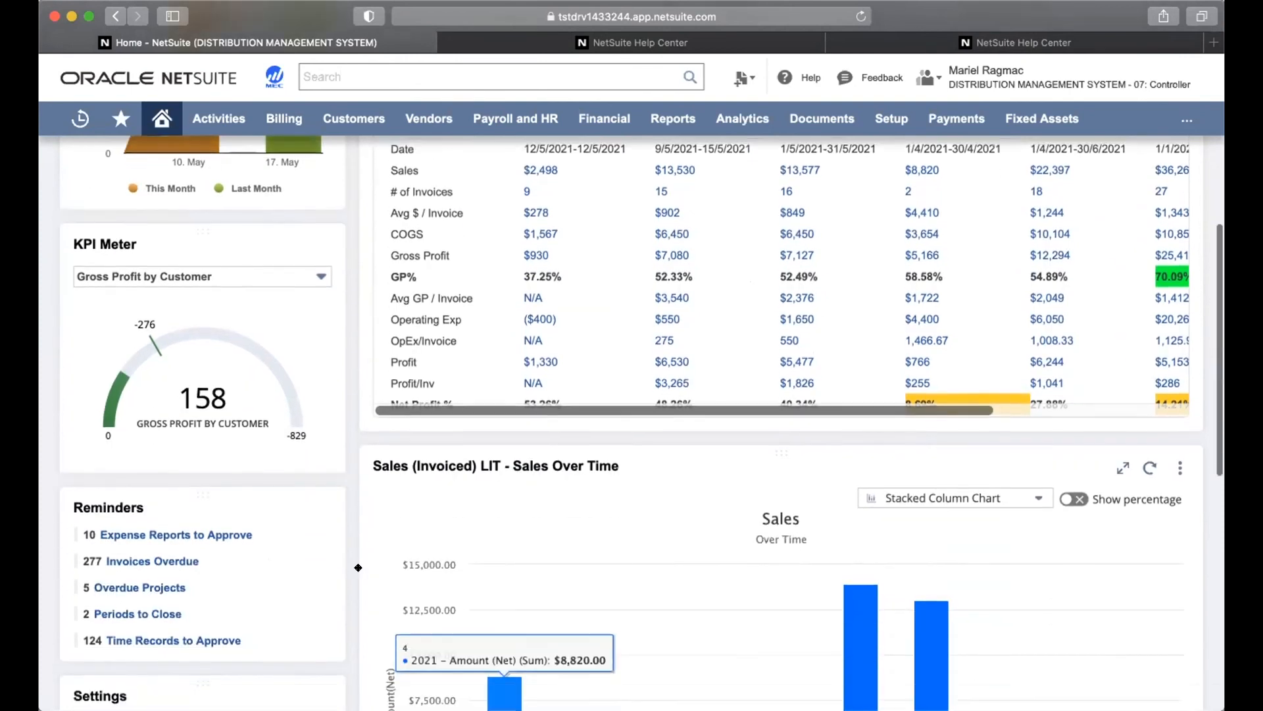
scroll(358, 567, "down", 2)
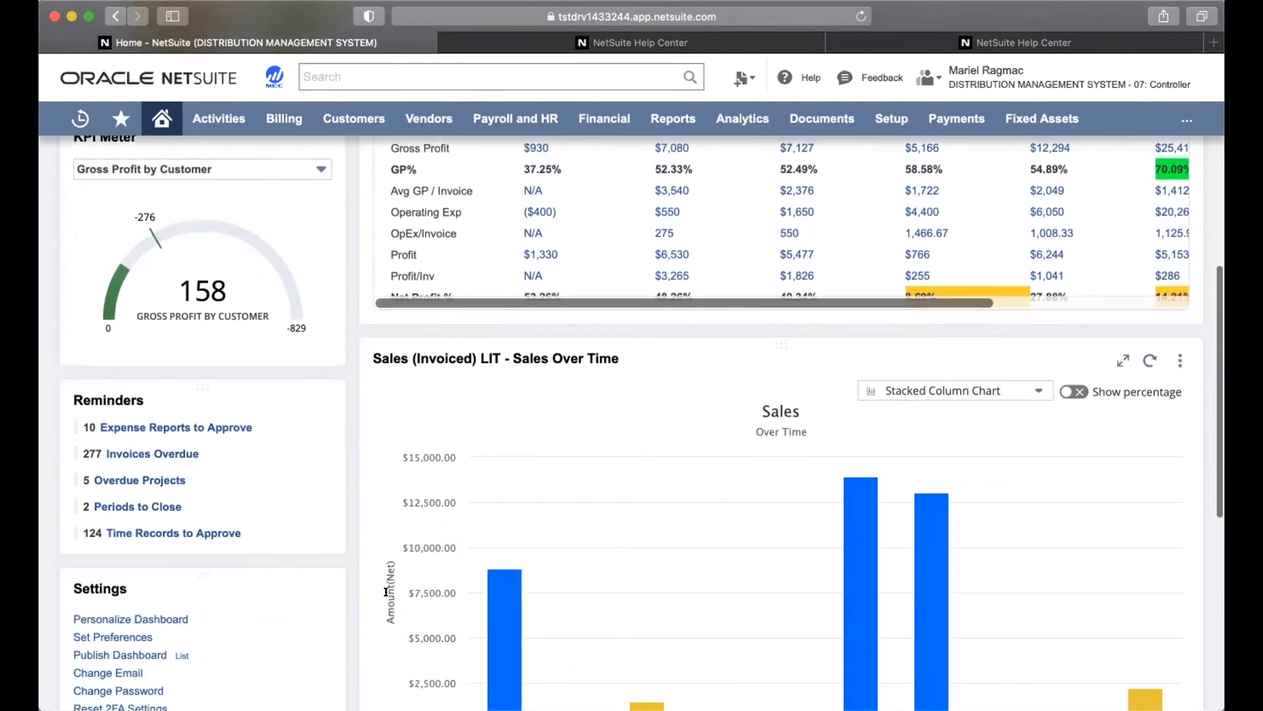
scroll(387, 592, "up", 5)
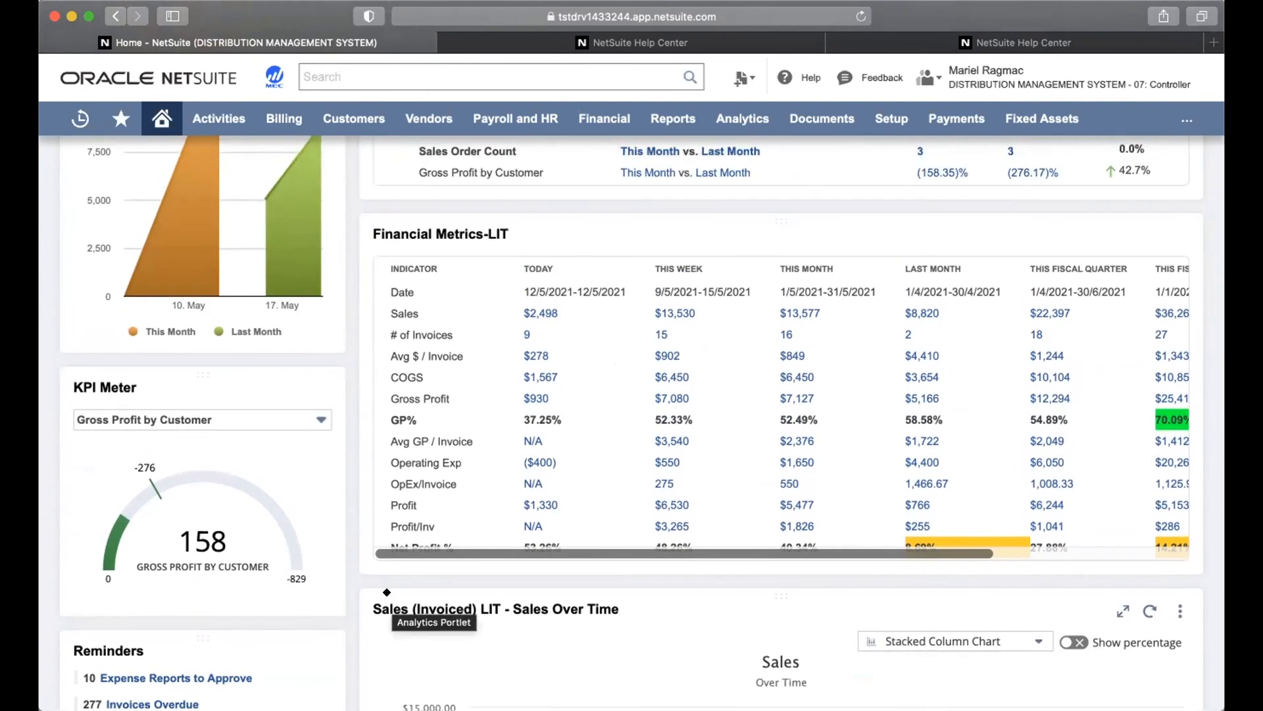
scroll(386, 591, "up", 4)
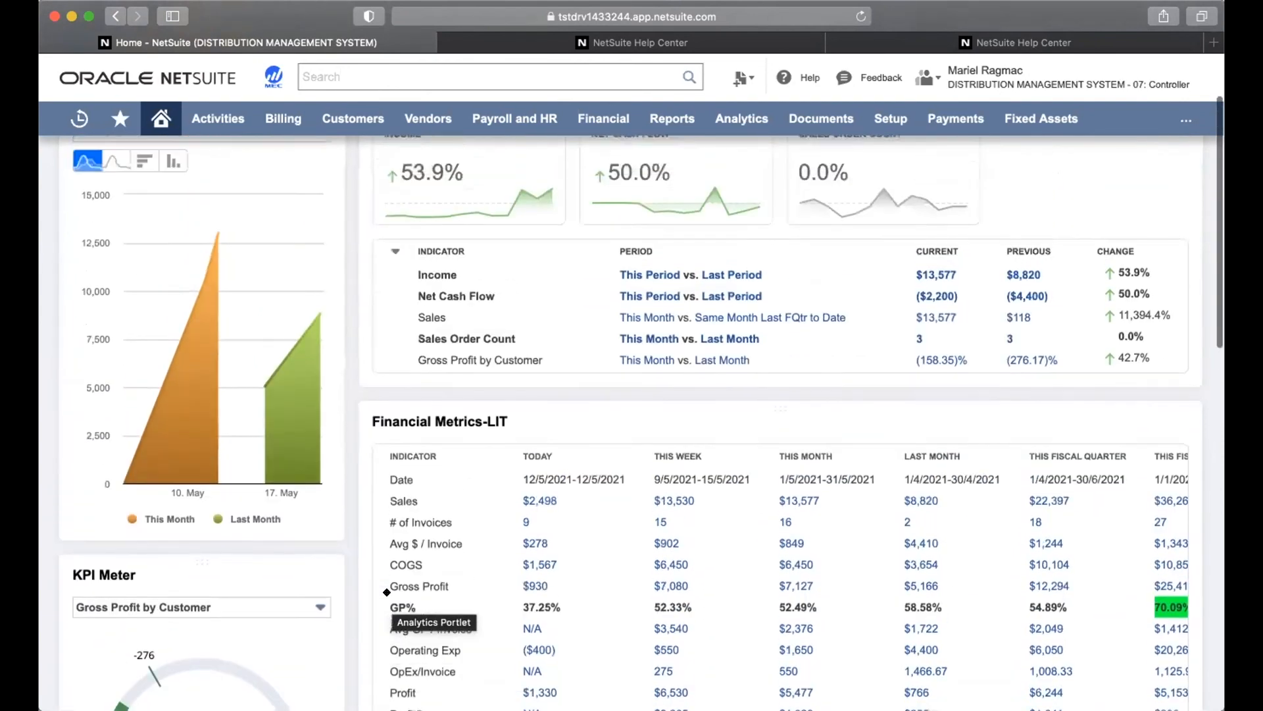
scroll(386, 591, "up", 2)
scroll(386, 591, "down", 5)
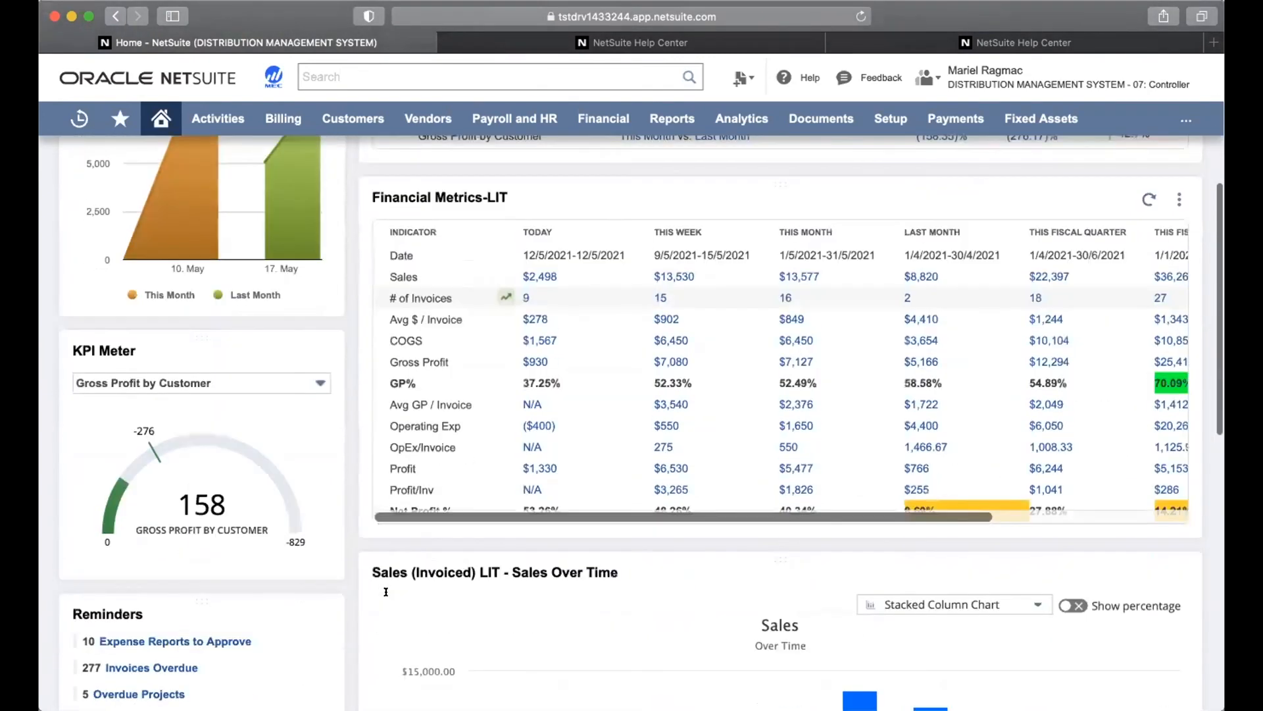
scroll(386, 591, "down", 6)
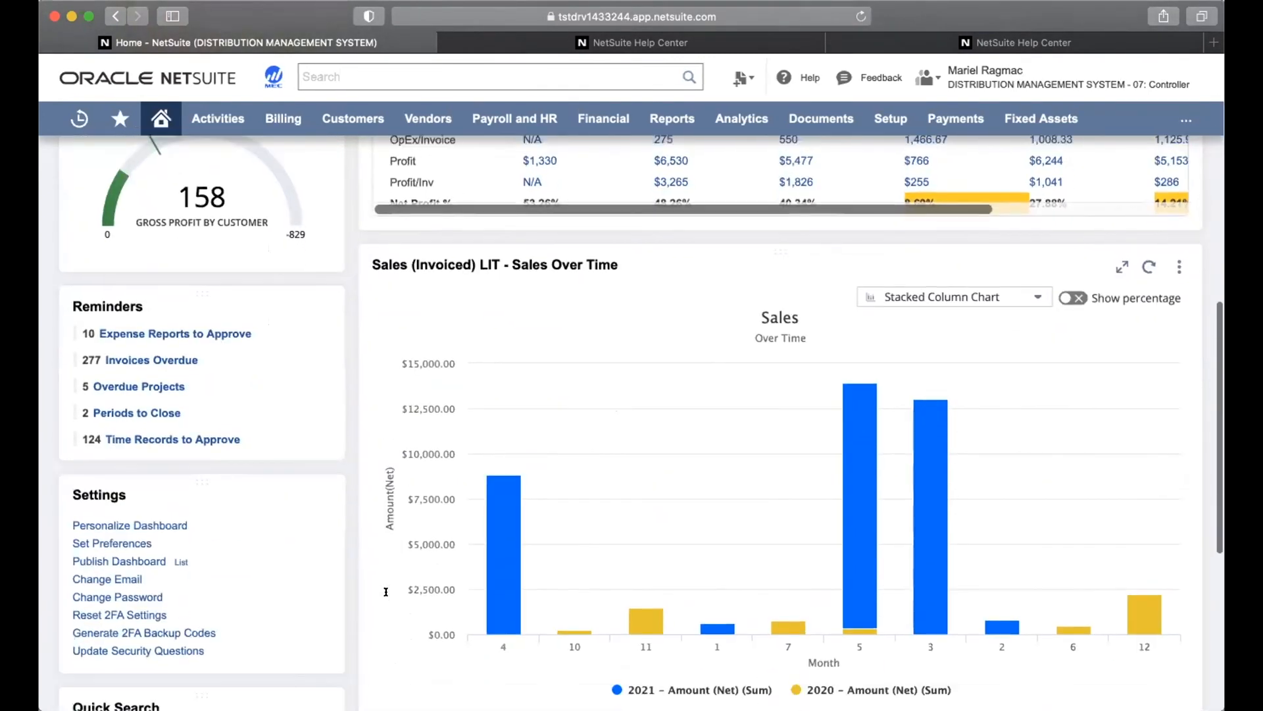
Start publishing the dashboard as 'AR Dashboard' with Lock New Bar checked
left_click(132, 560)
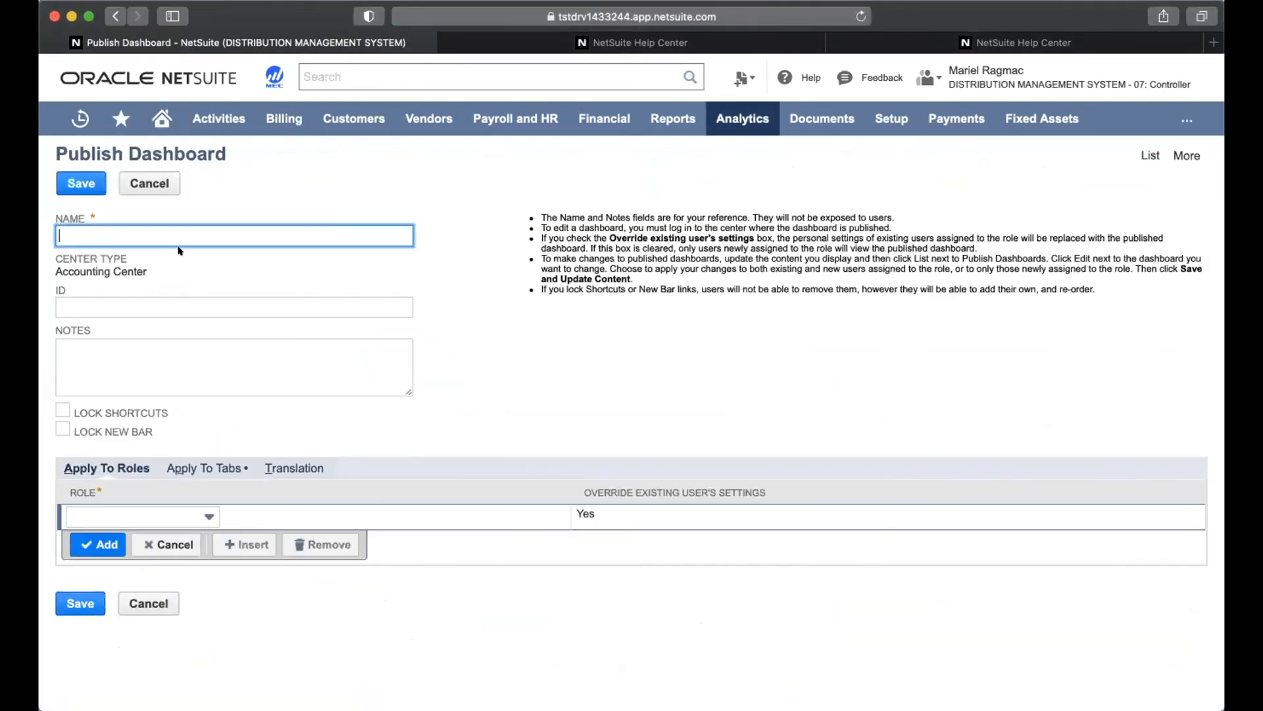
type("AR Dashboard")
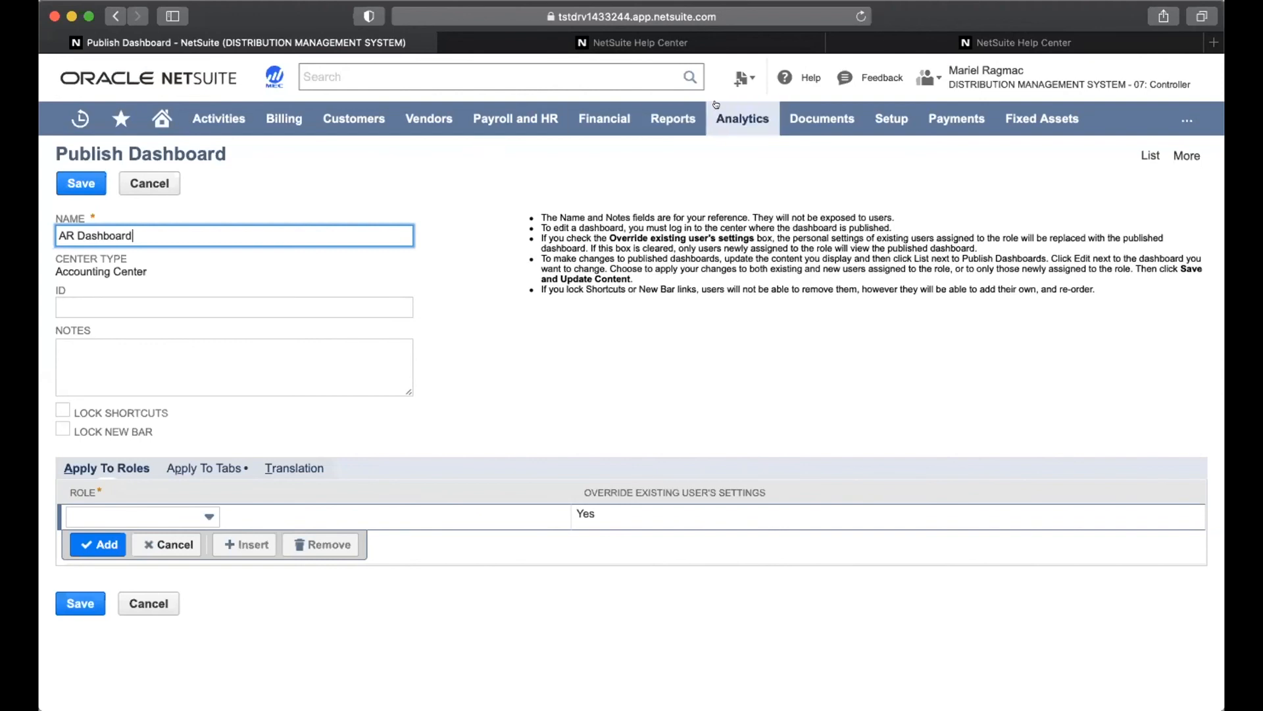
mouse_move(729, 80)
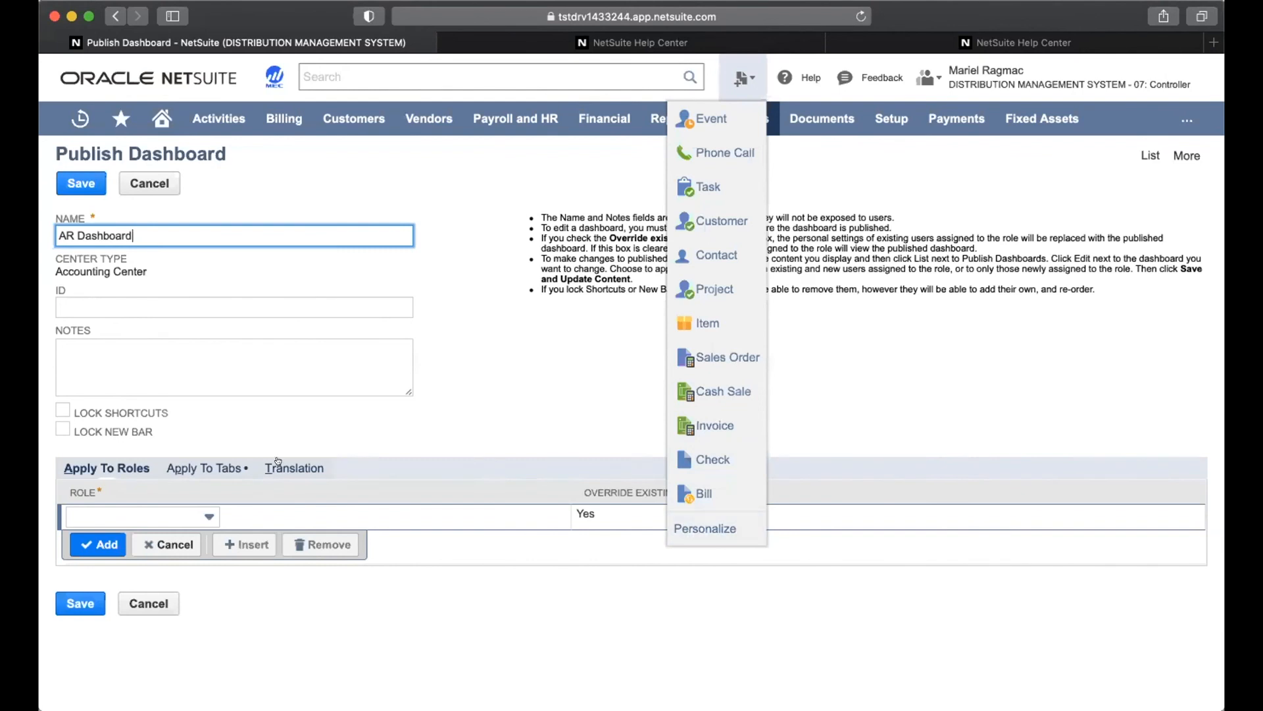
left_click(60, 431)
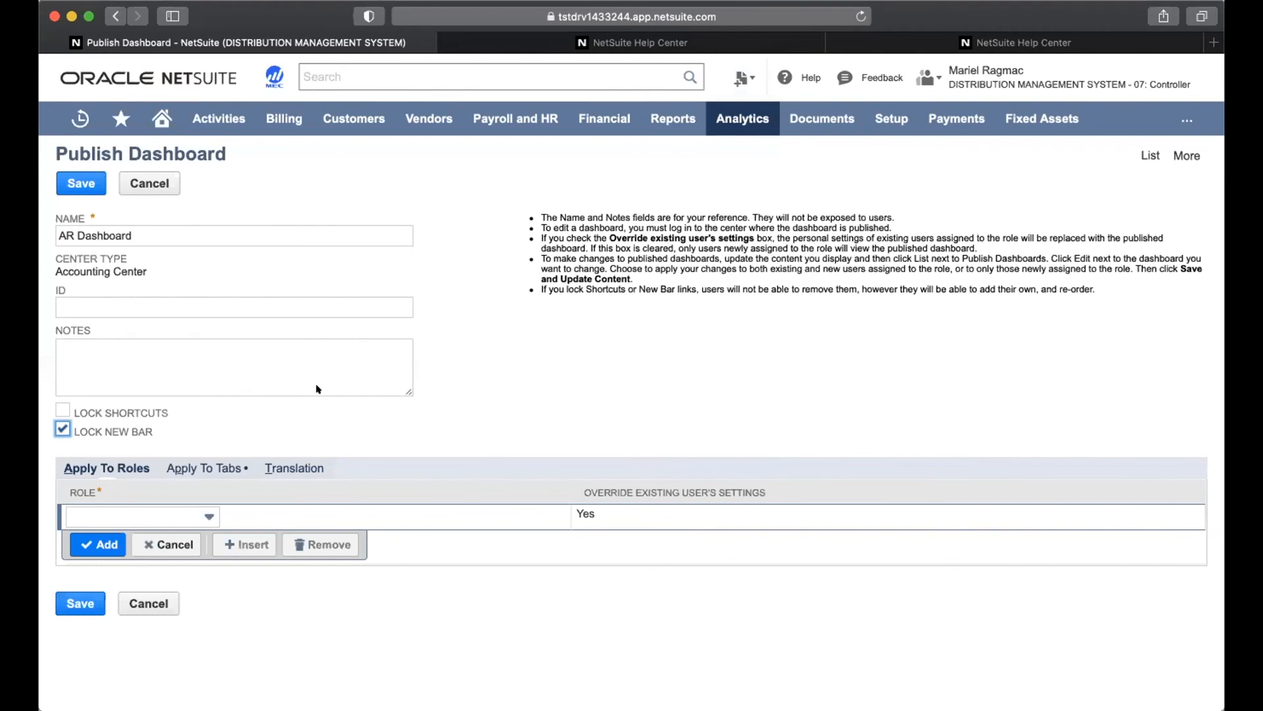
mouse_move(732, 80)
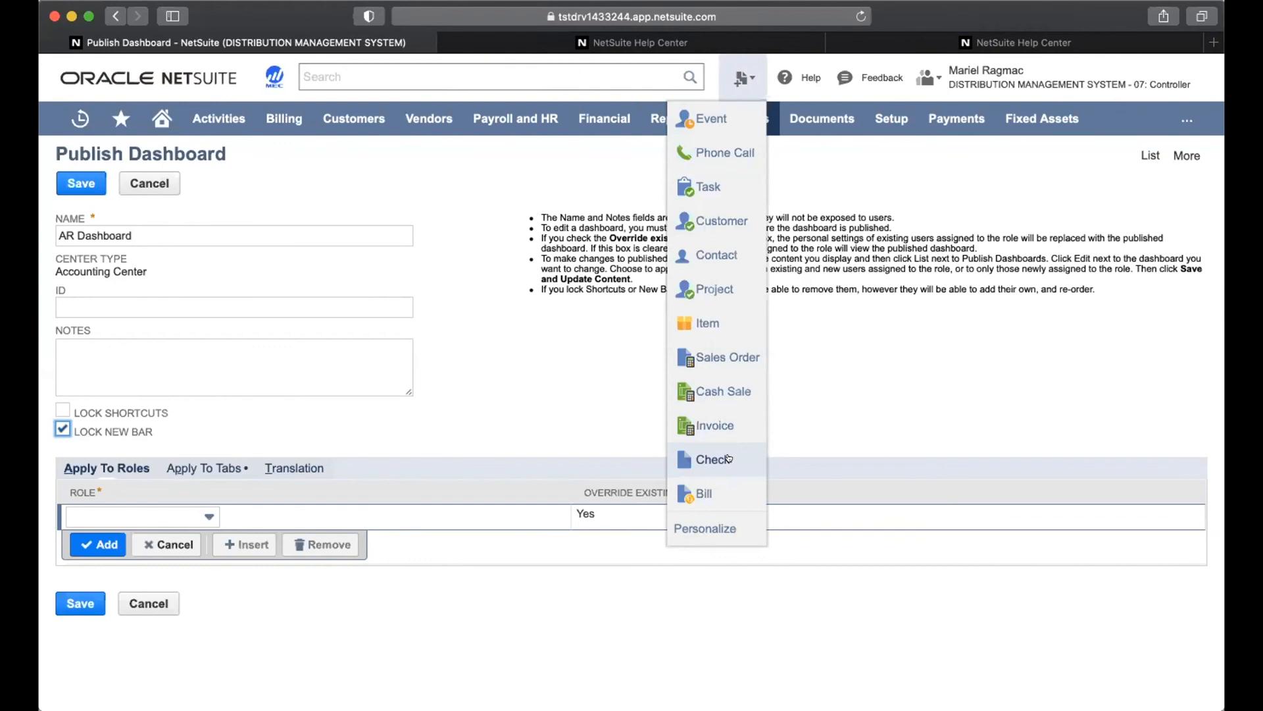
Select 05: AR Clerk as the role the AR Dashboard is published to
left_click(176, 515)
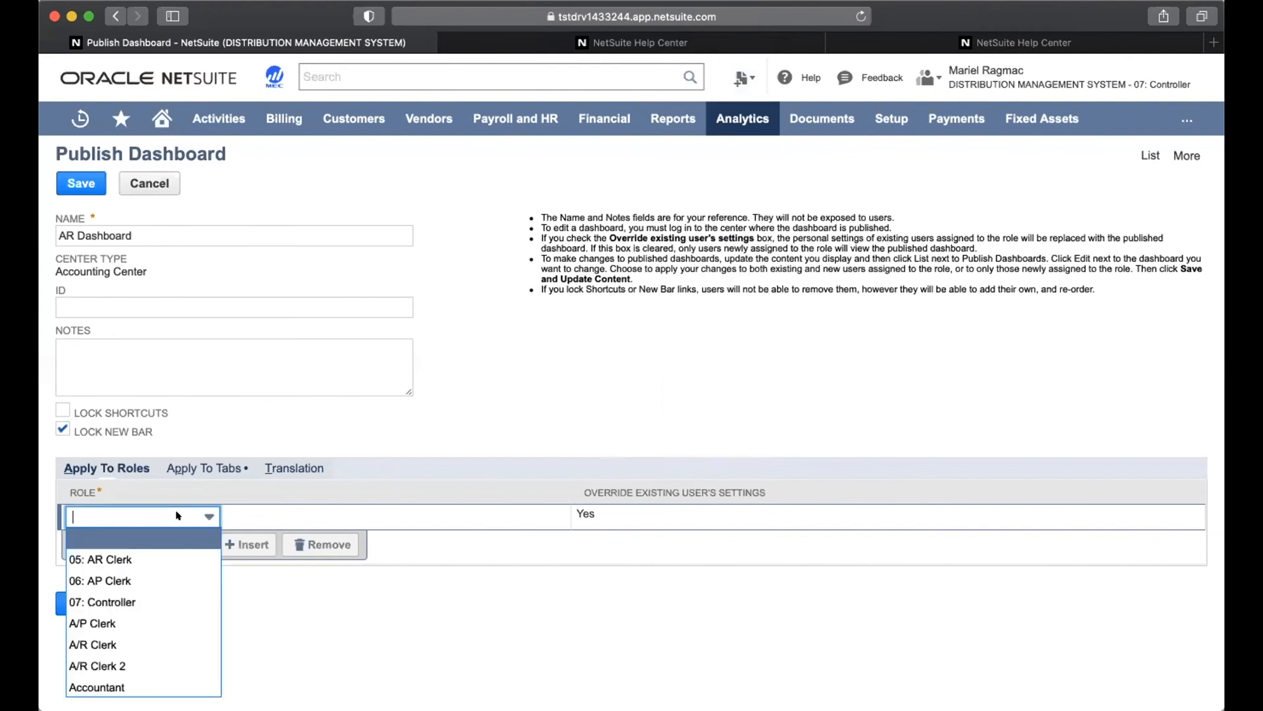
scroll(178, 516, "down", 1)
scroll(177, 515, "up", 1)
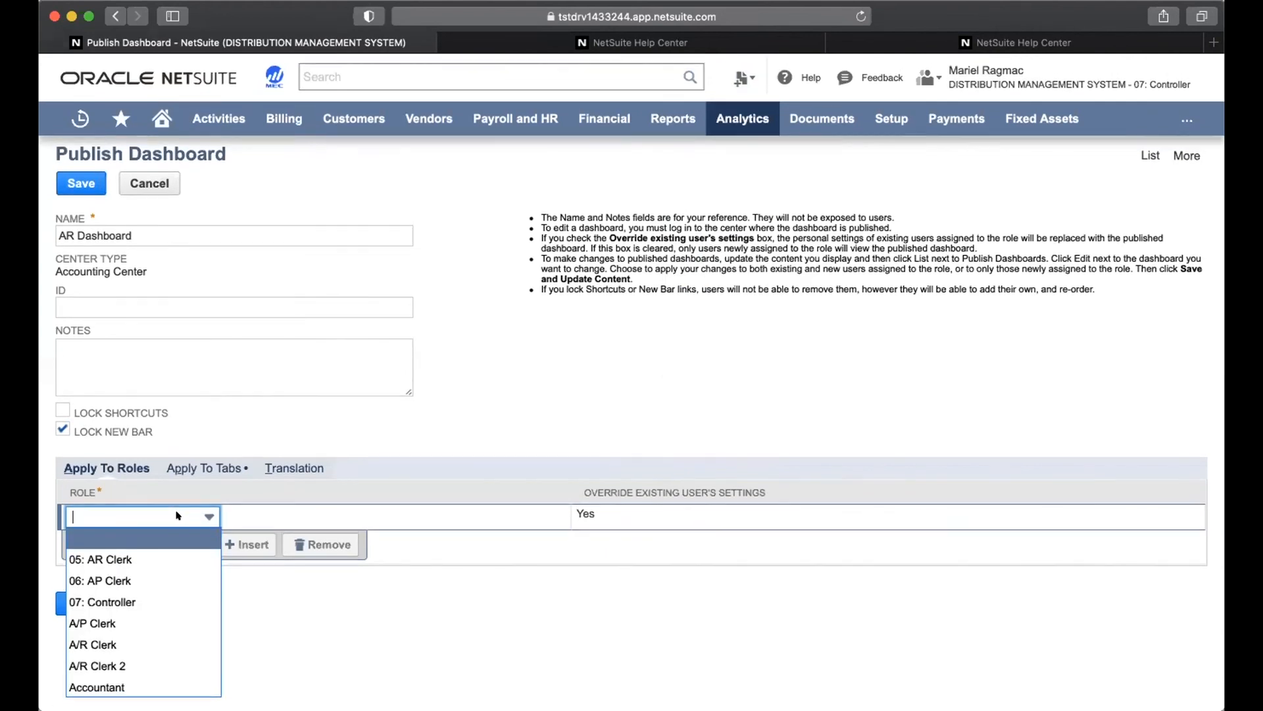
scroll(158, 597, "down", 2)
scroll(159, 597, "down", 5)
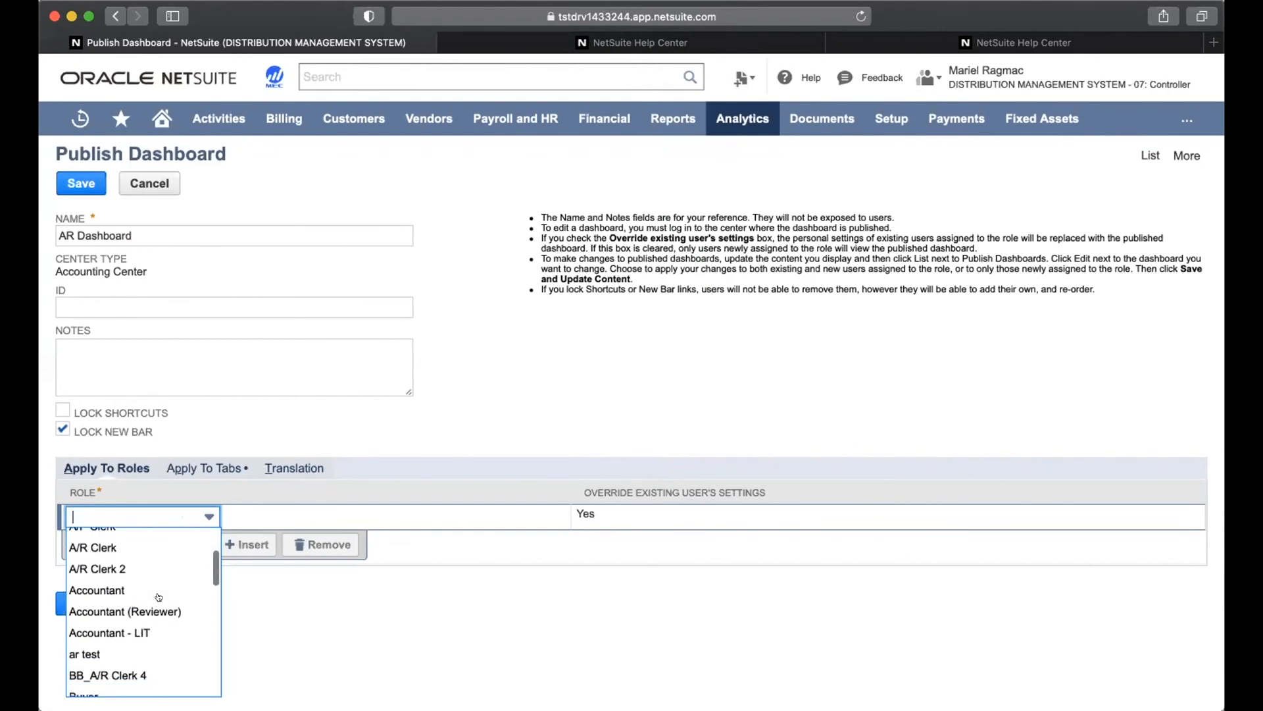
scroll(158, 597, "down", 2)
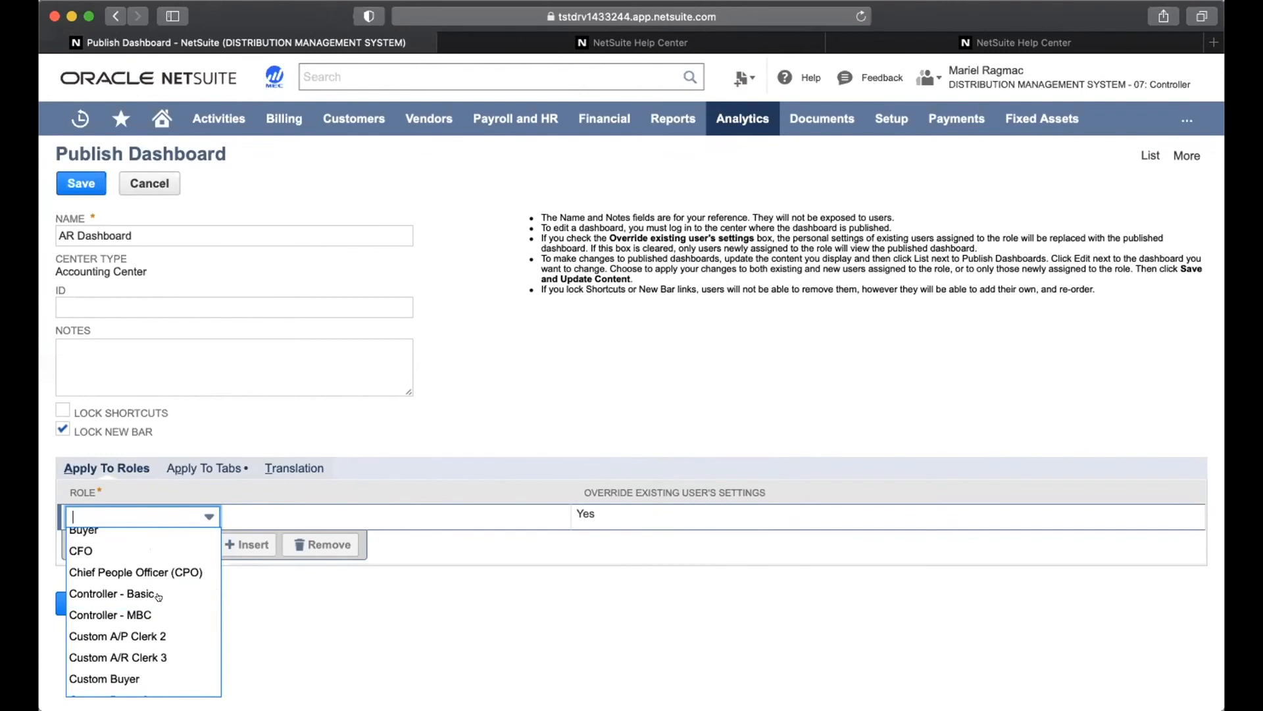
scroll(159, 597, "down", 1)
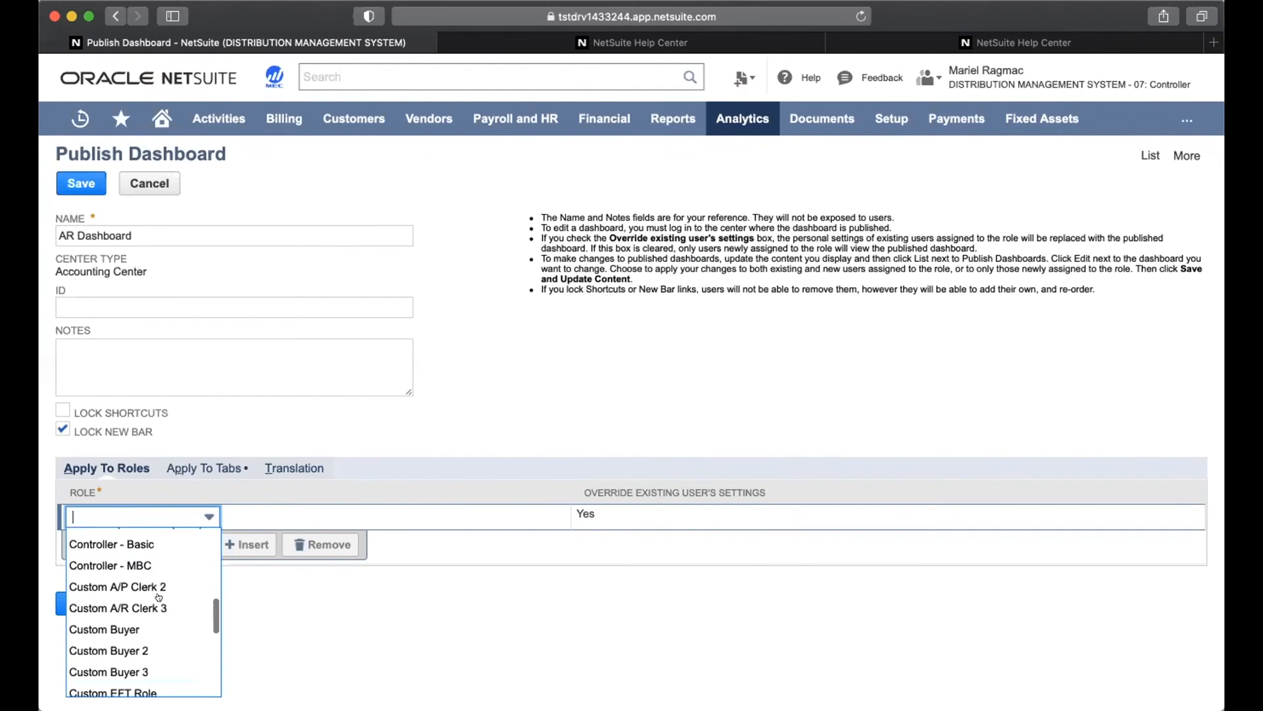
scroll(158, 597, "up", 5)
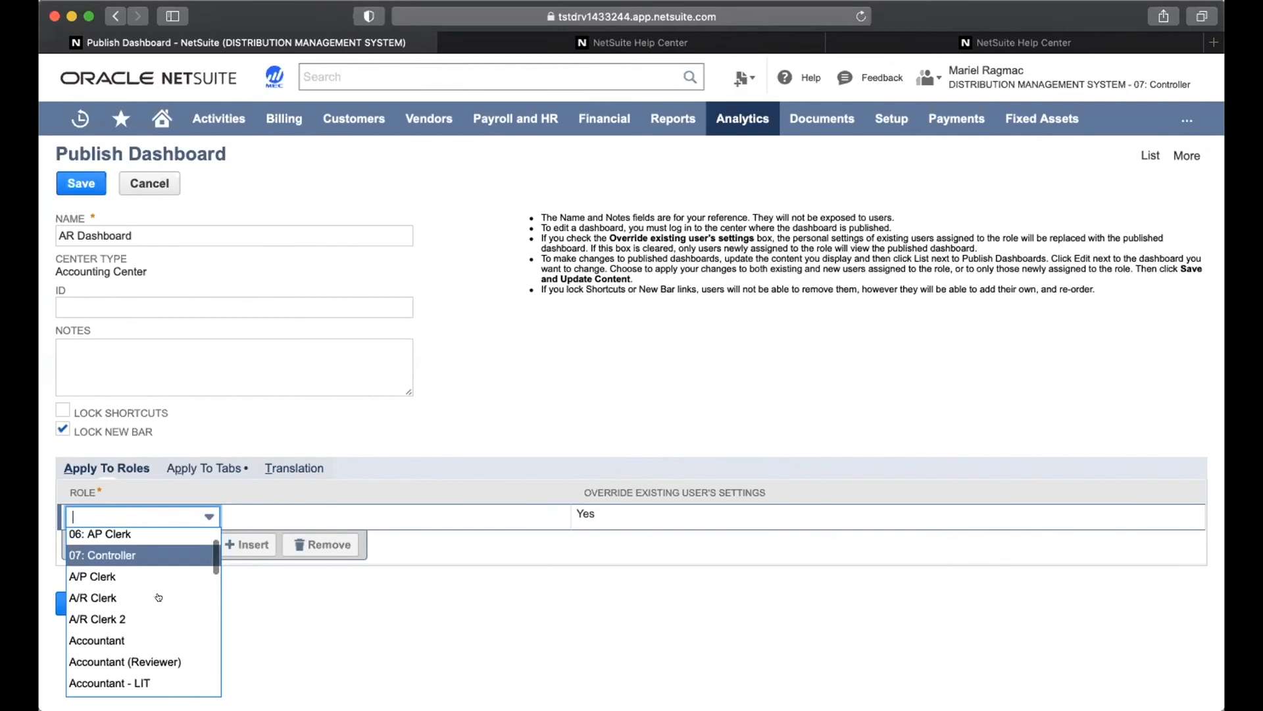
scroll(159, 596, "up", 1)
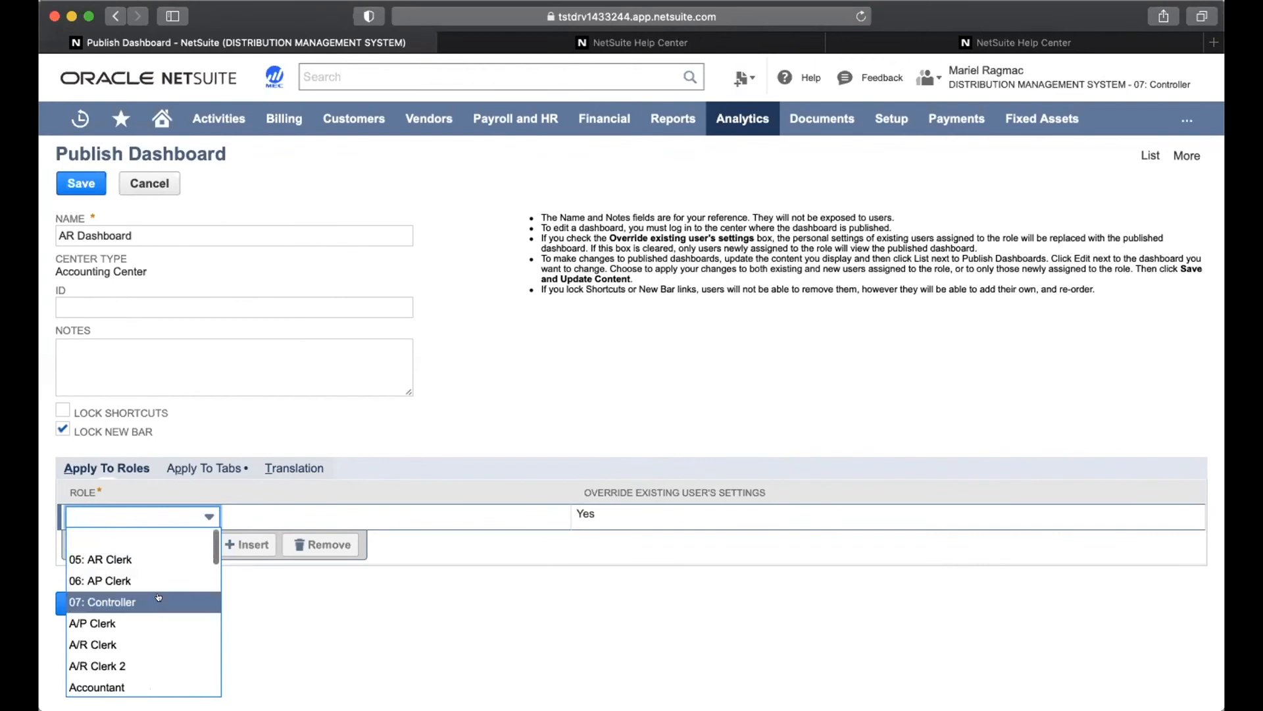
left_click(146, 557)
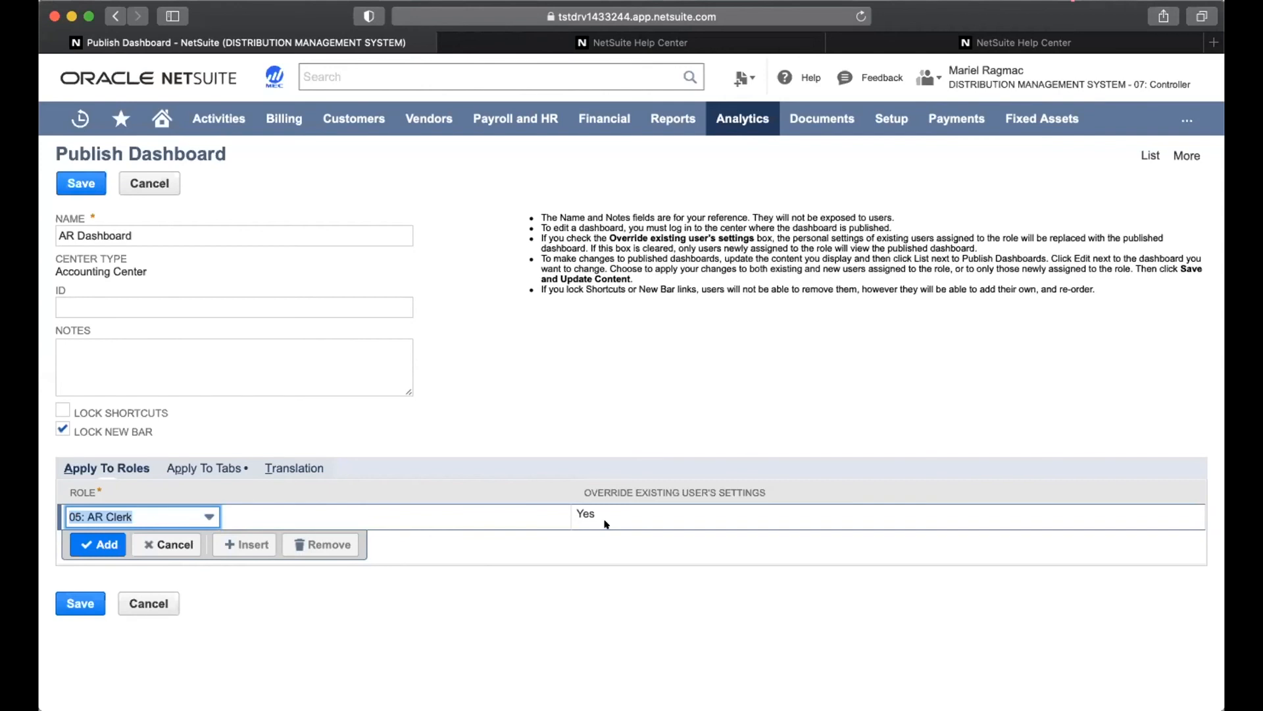
Tick Apply on the Home tab row and set its Mode to Add/Move content
left_click(222, 468)
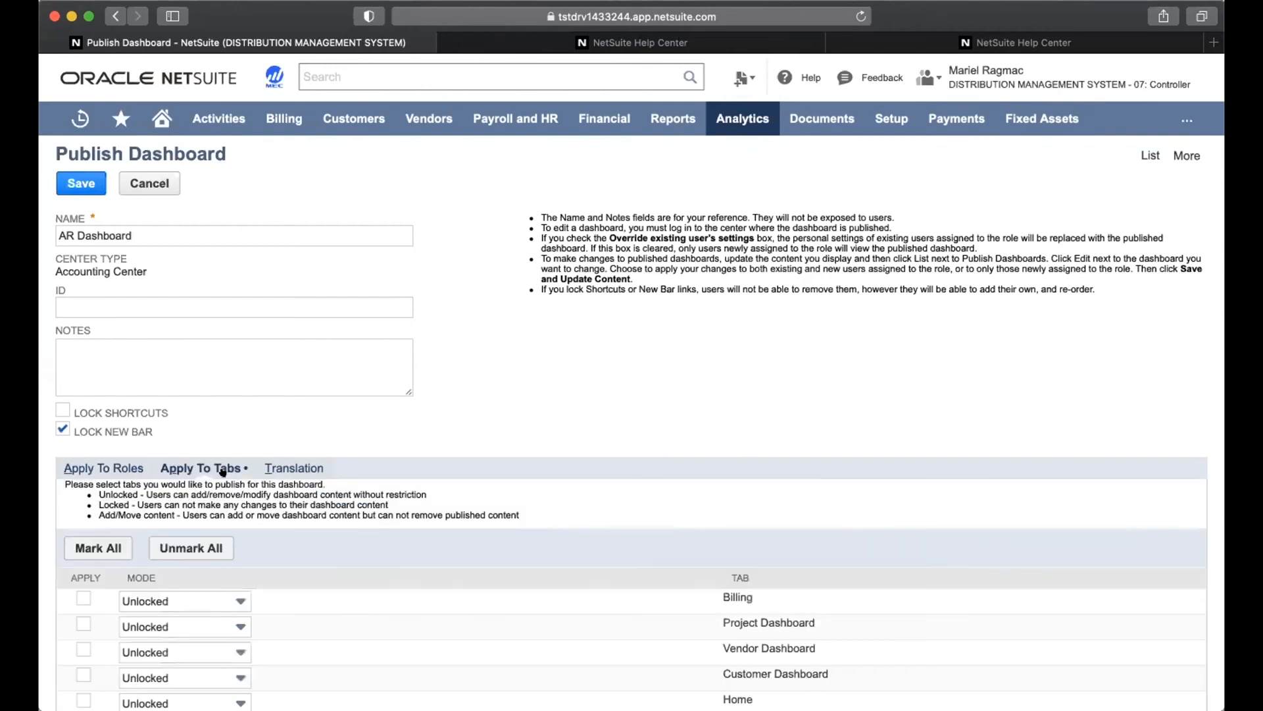
scroll(246, 595, "down", 3)
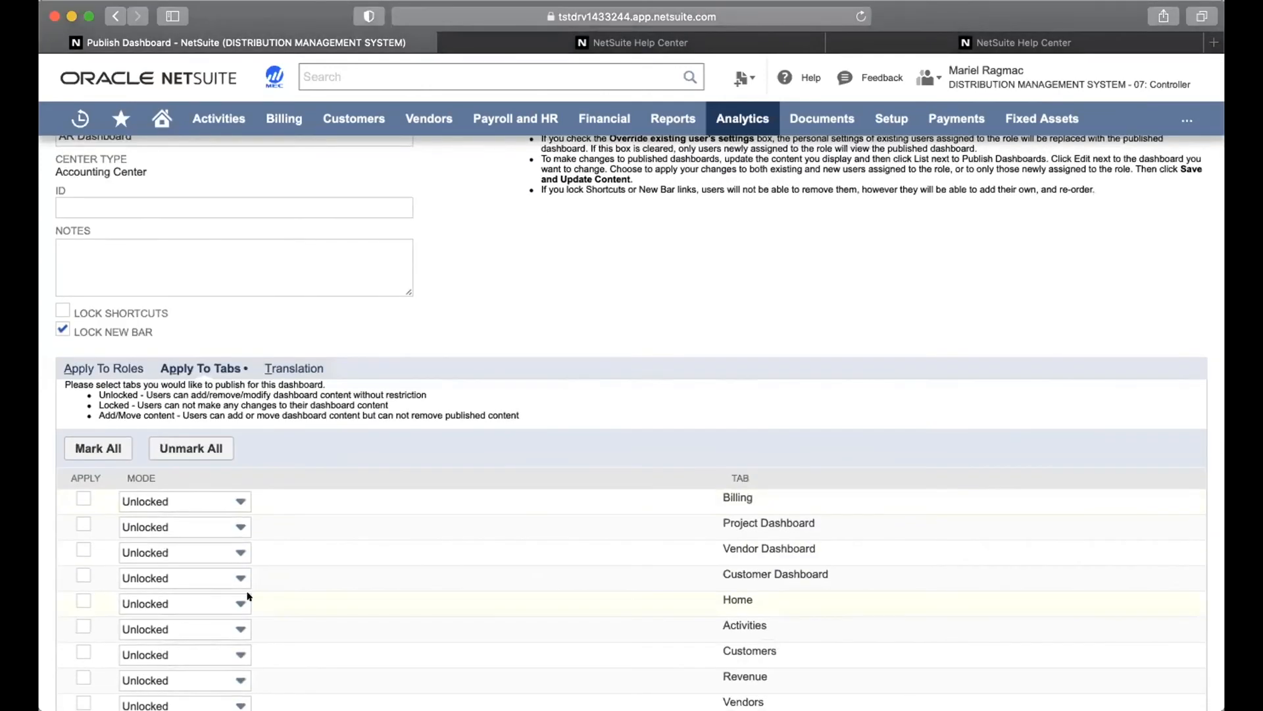
left_click(82, 600)
left_click(196, 604)
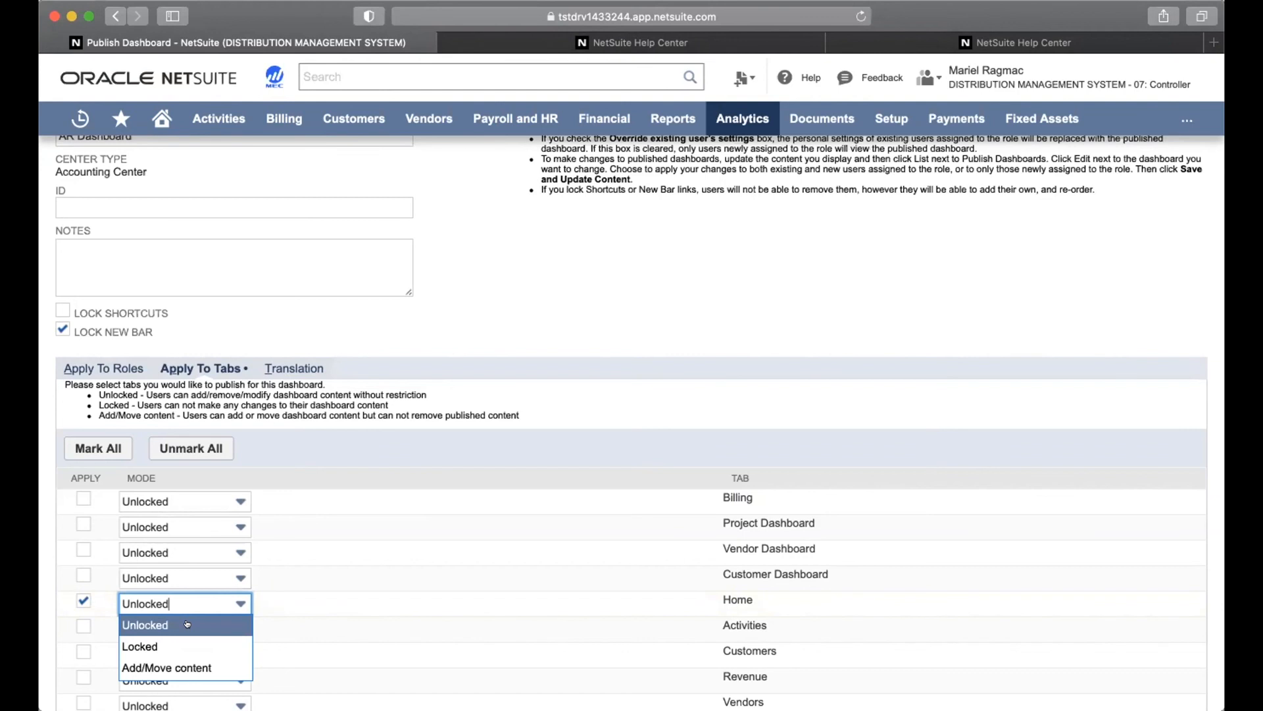
left_click(213, 667)
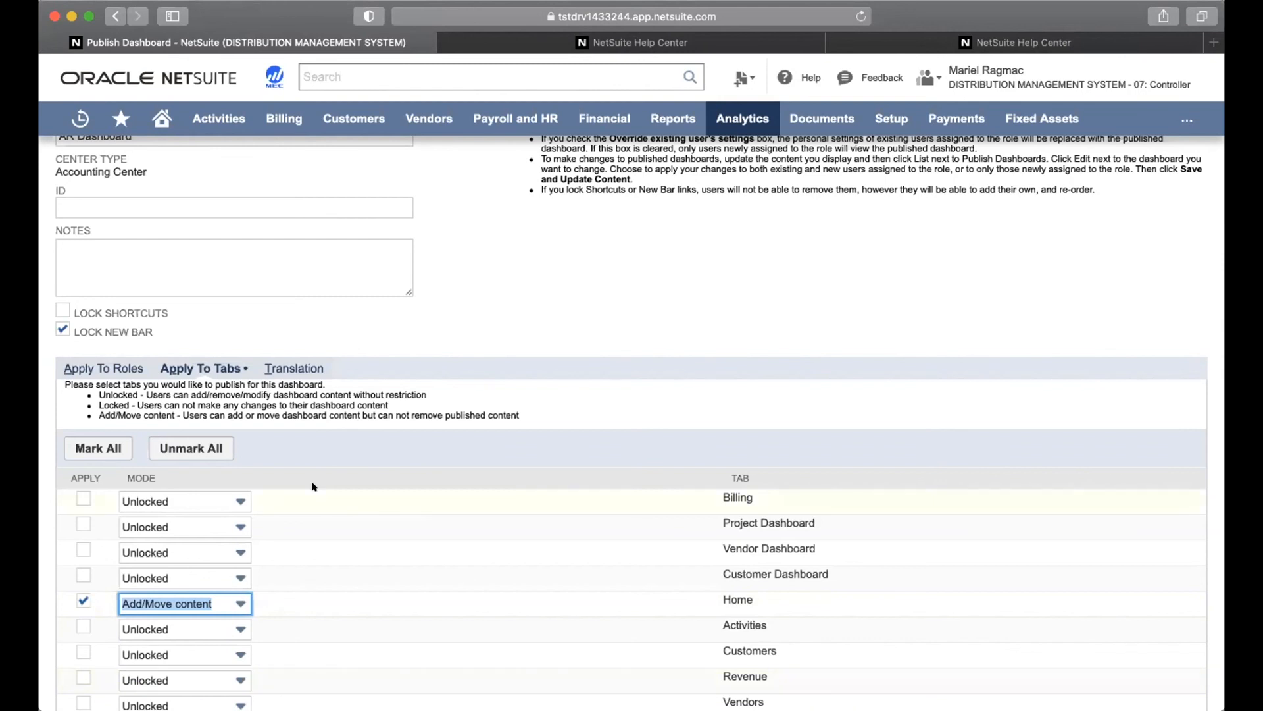
scroll(313, 487, "down", 3)
scroll(314, 487, "up", 6)
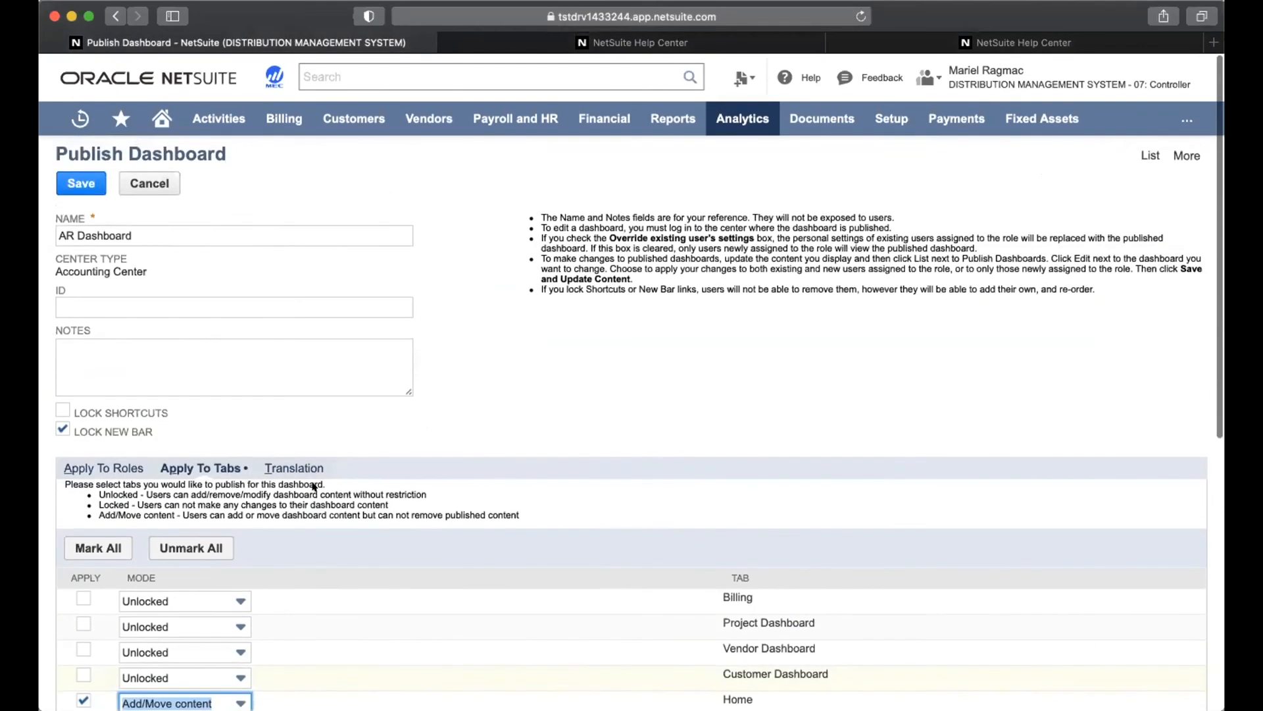
Save the AR Dashboard publication and switch to the 05: AR Clerk role
left_click(74, 183)
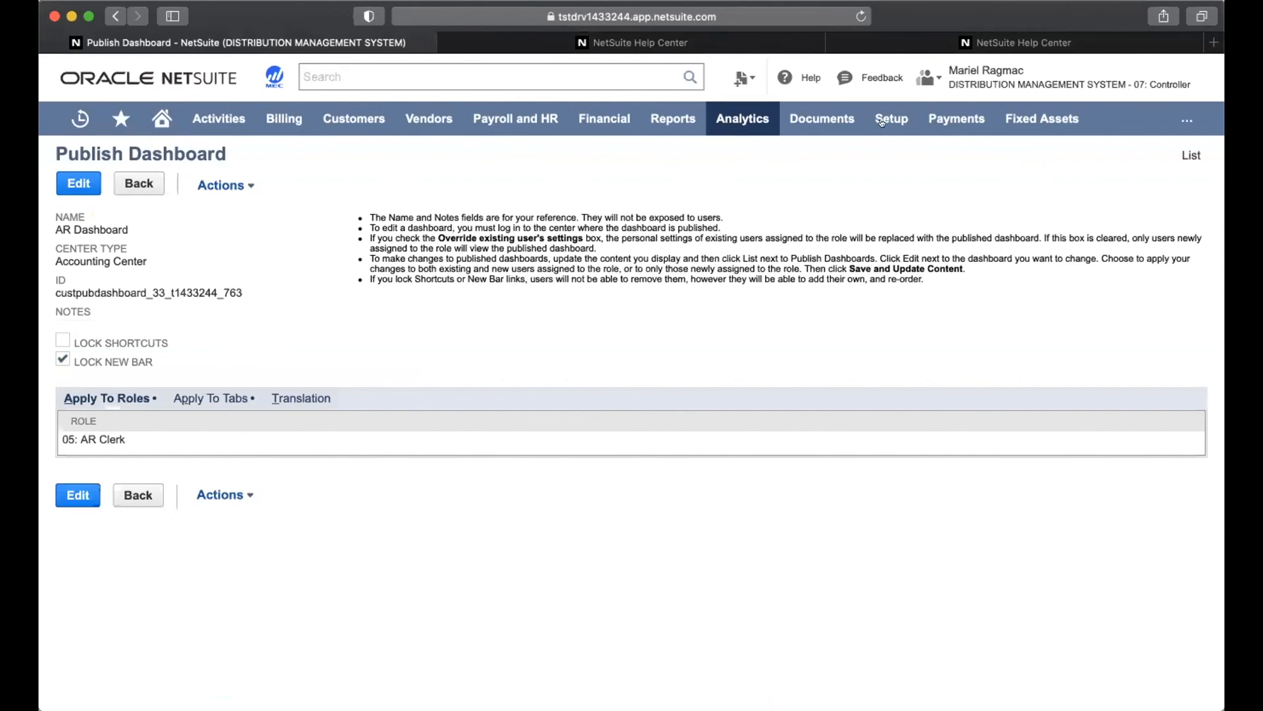
mouse_move(931, 89)
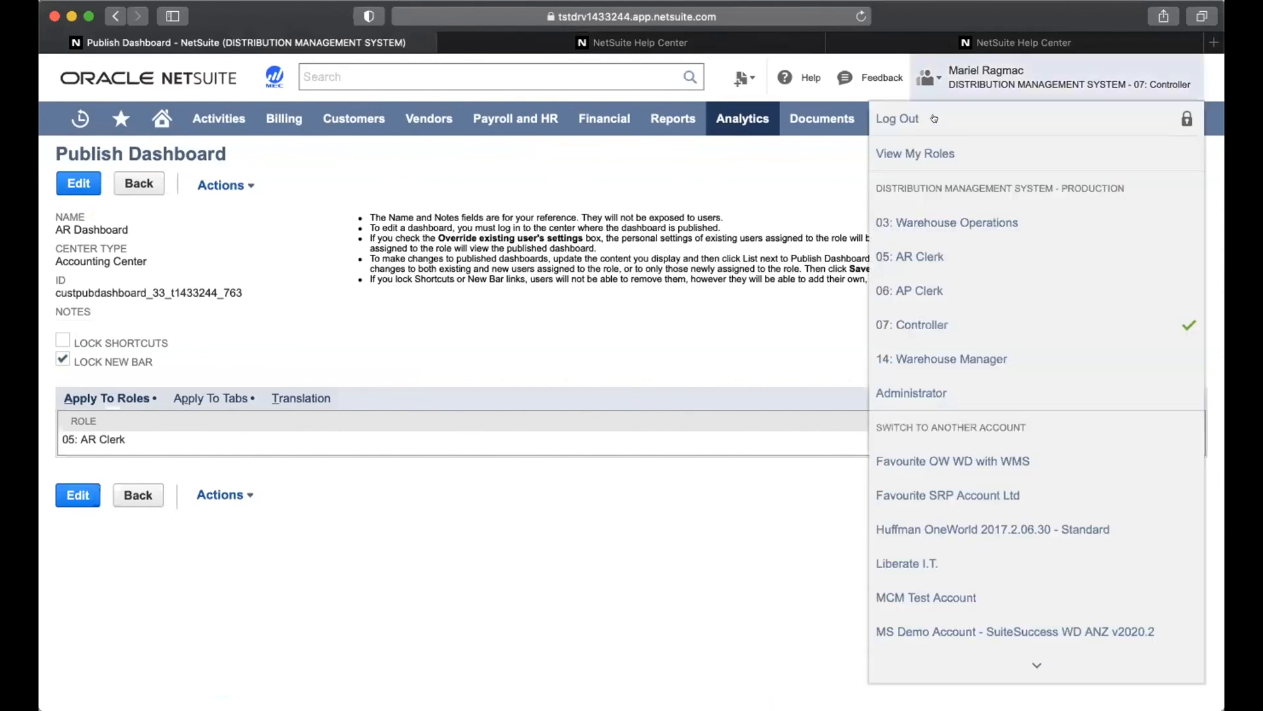
left_click(945, 265)
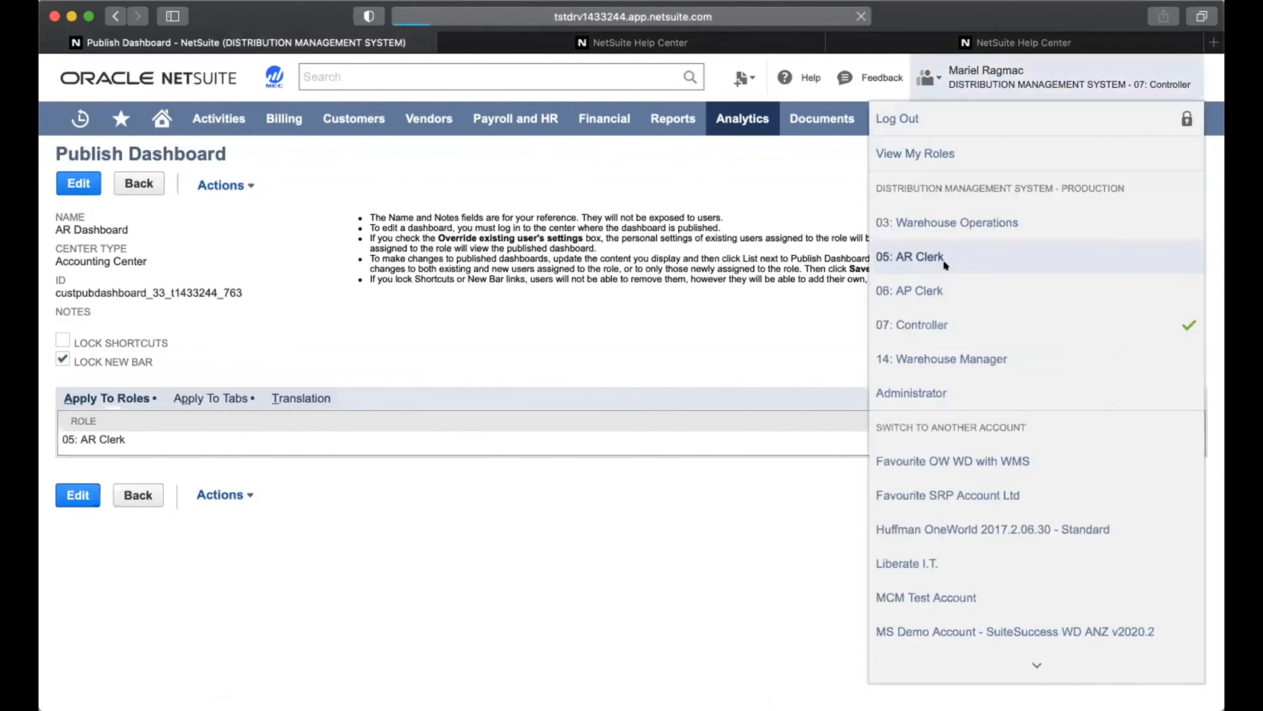
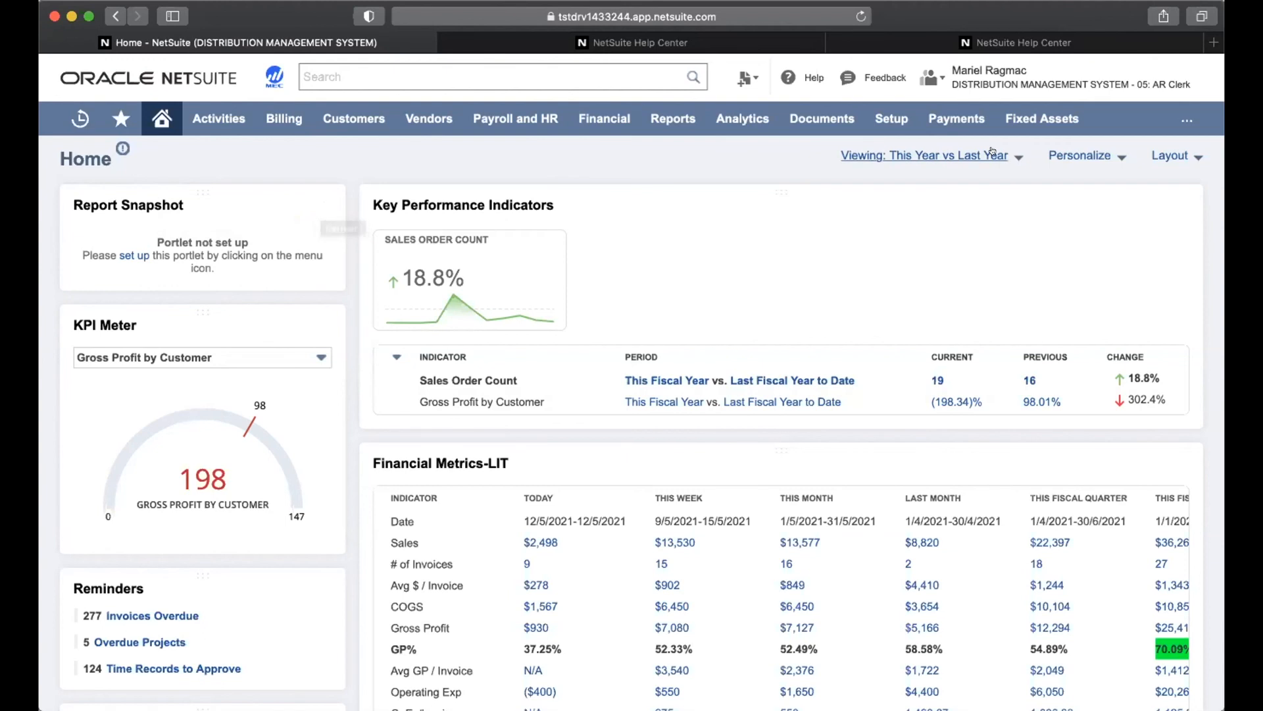
Add a Report Snapshots portlet to the top of the Home dashboard through Personalize
left_click(1061, 154)
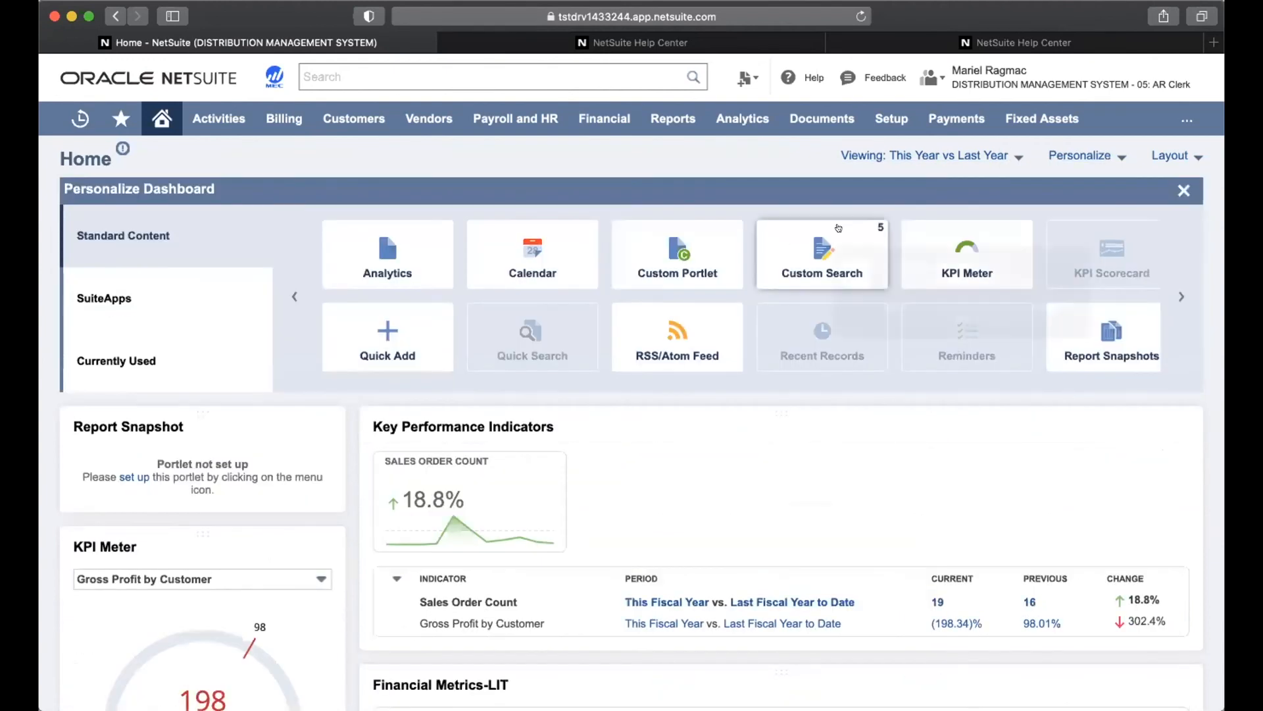
mouse_move(838, 227)
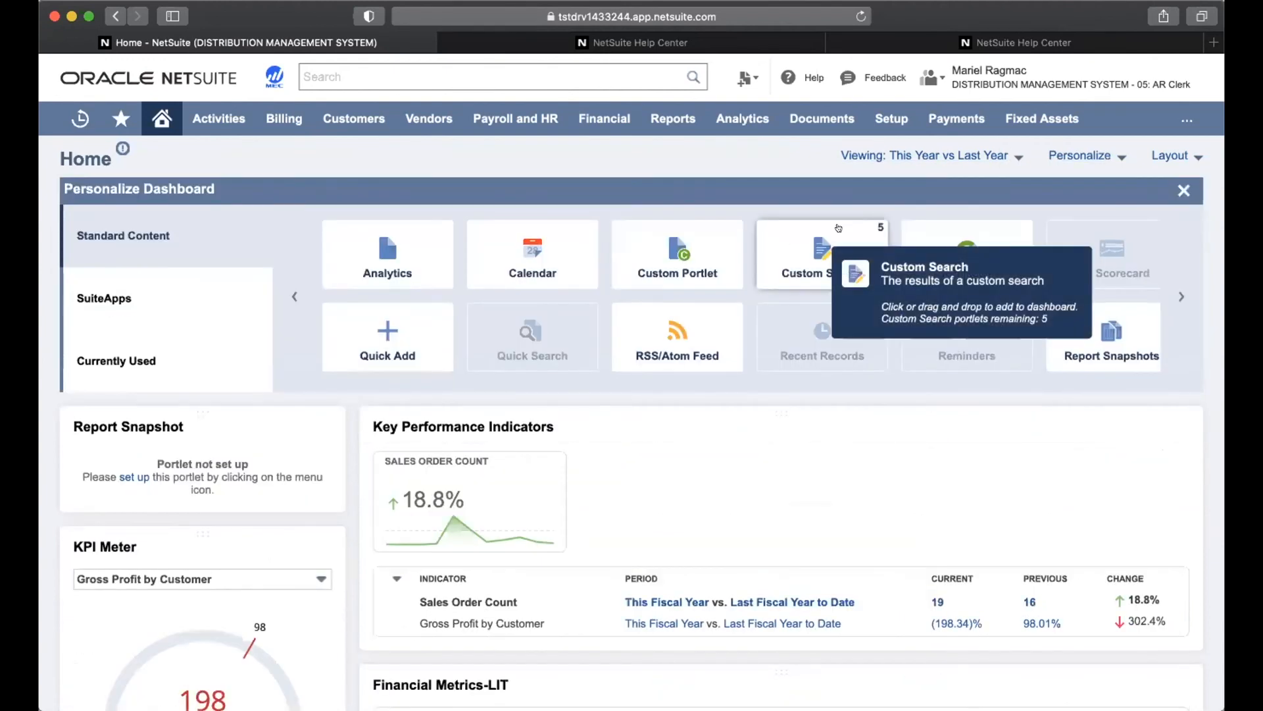
left_click(1094, 352)
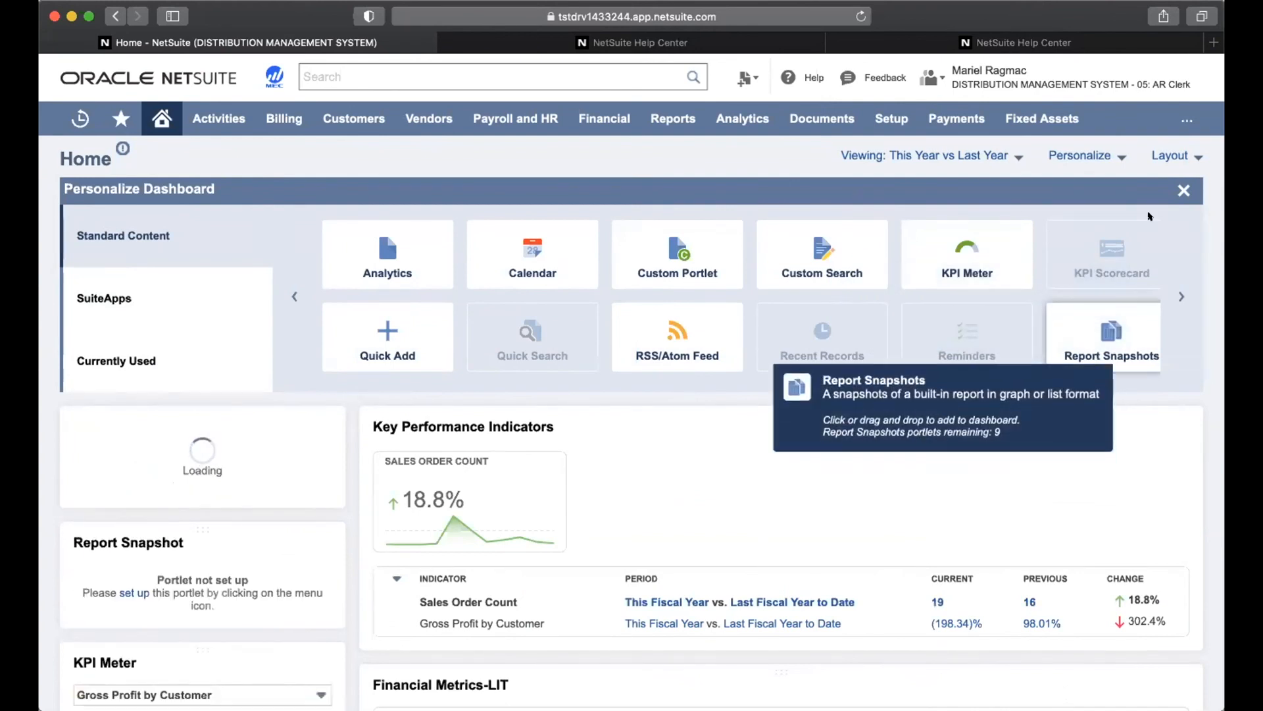
left_click(1095, 353)
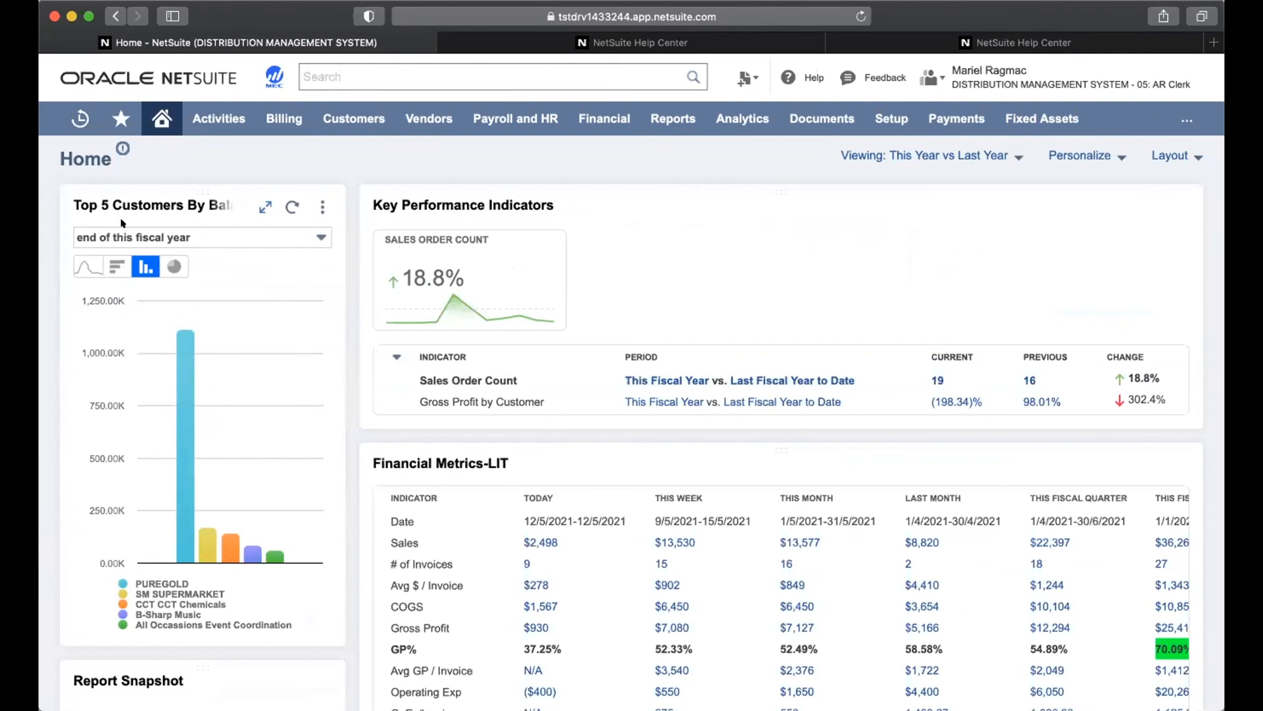
Set up the new snapshot portlet to show the Invoices report as Top 5 Invoices
left_click(322, 207)
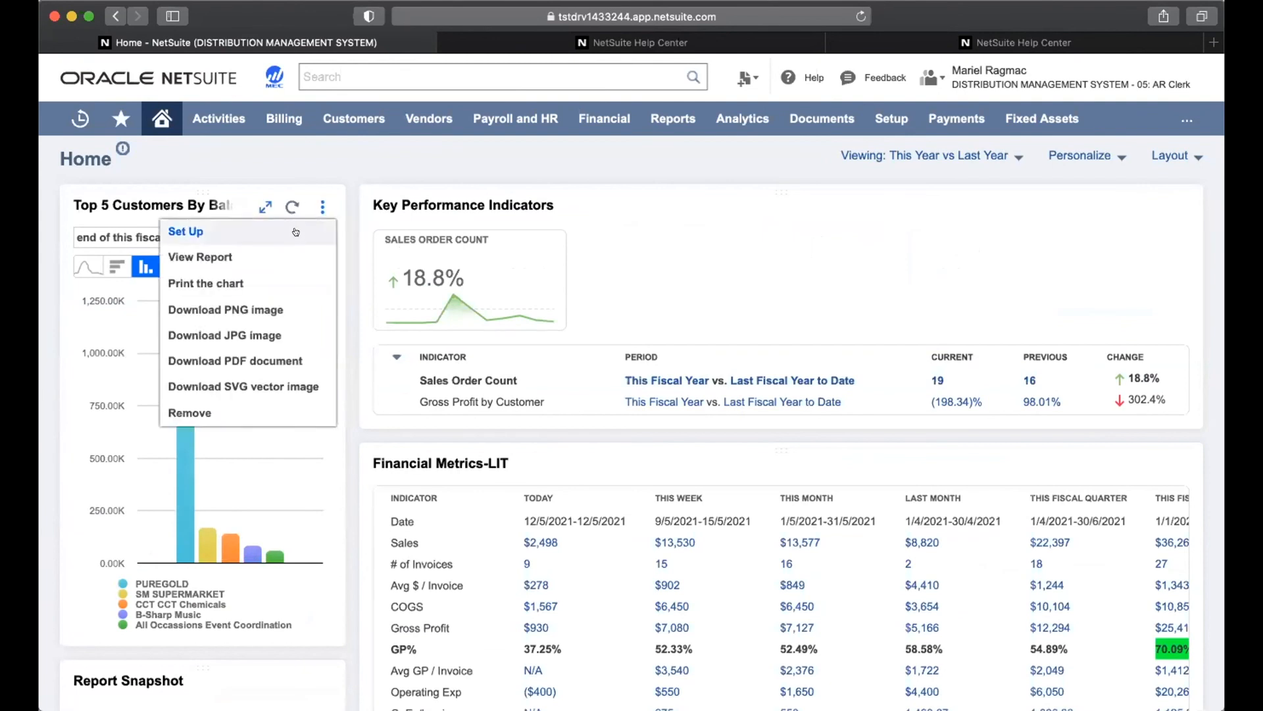
left_click(301, 234)
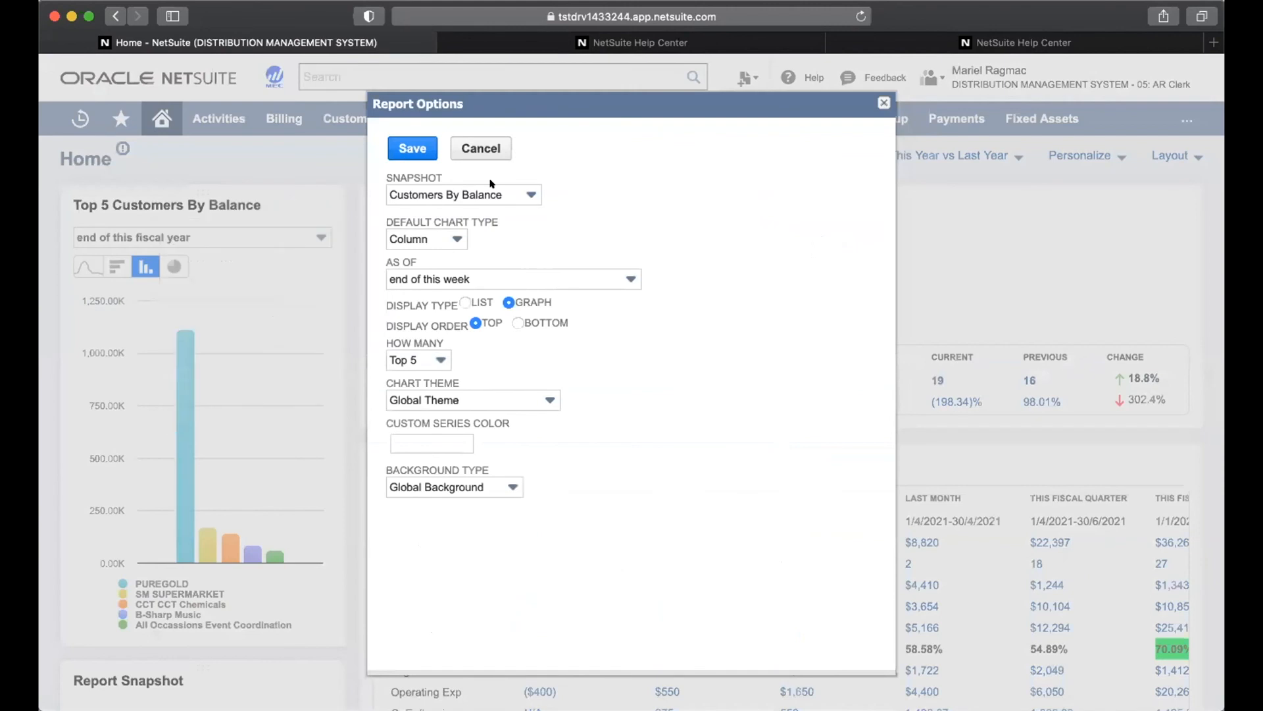
left_click(493, 195)
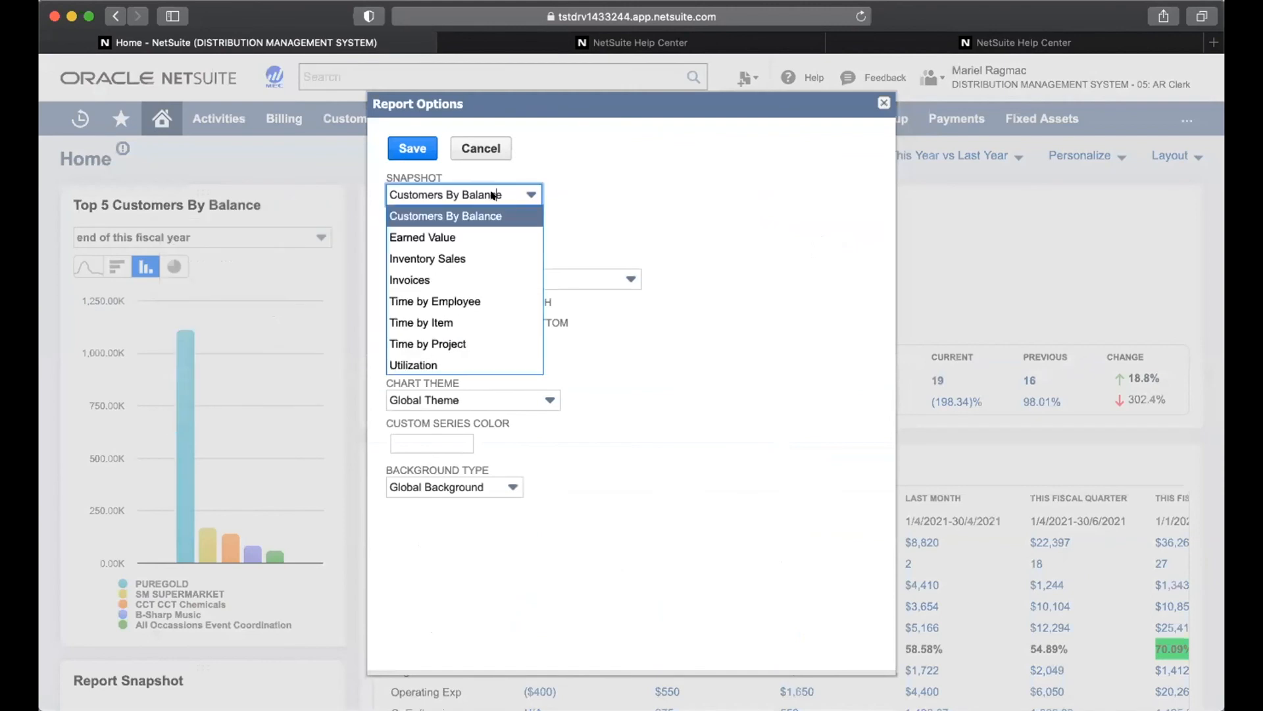
left_click(474, 280)
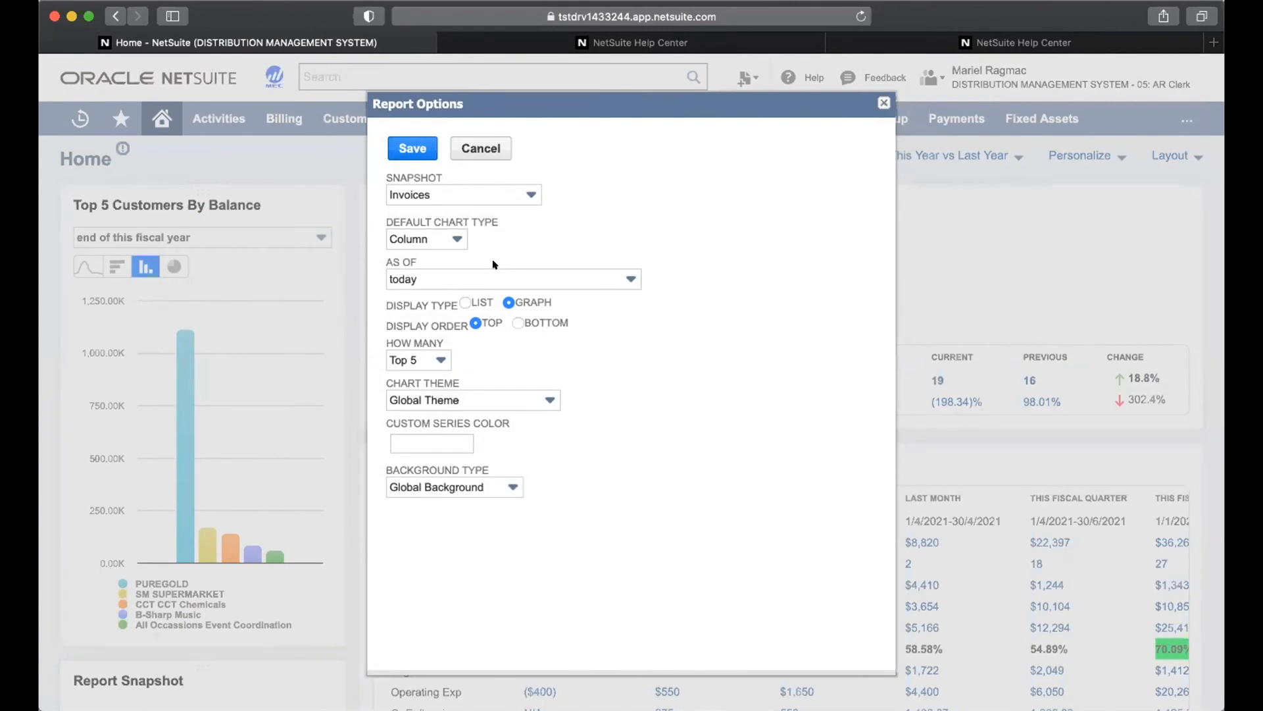
left_click(414, 150)
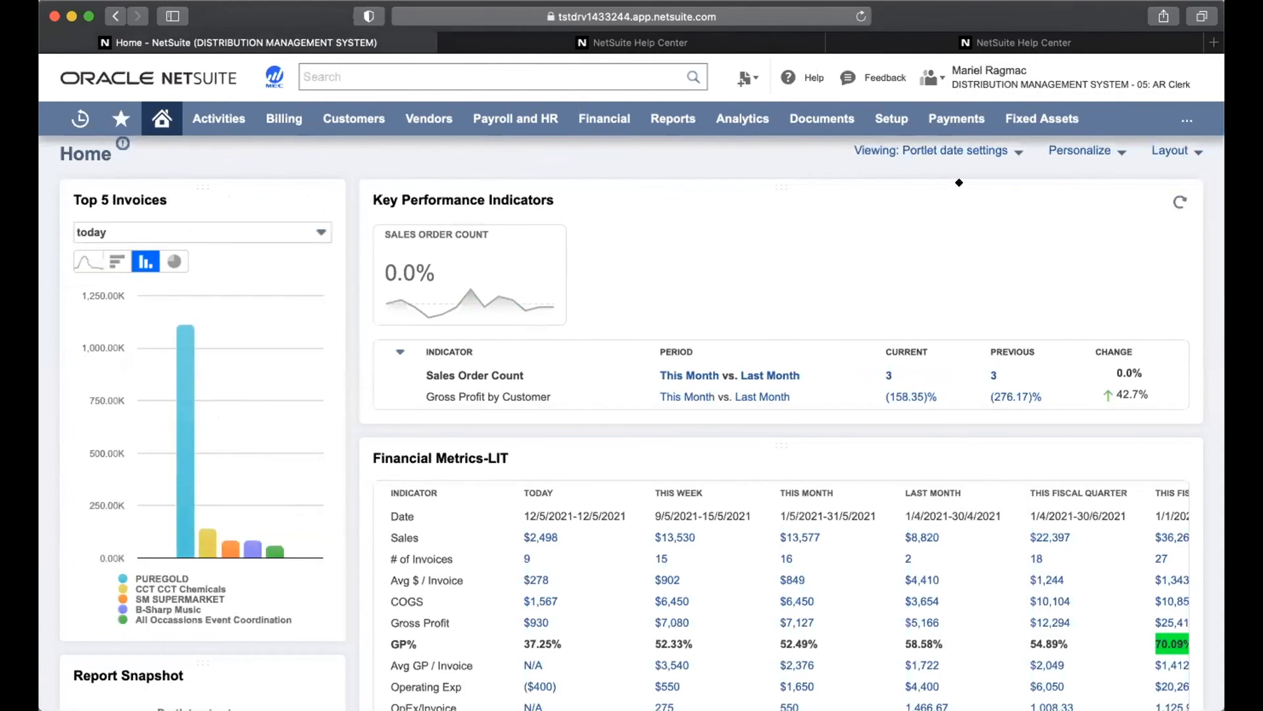
Change the portlet date range to This Year vs Last Year
left_click(987, 150)
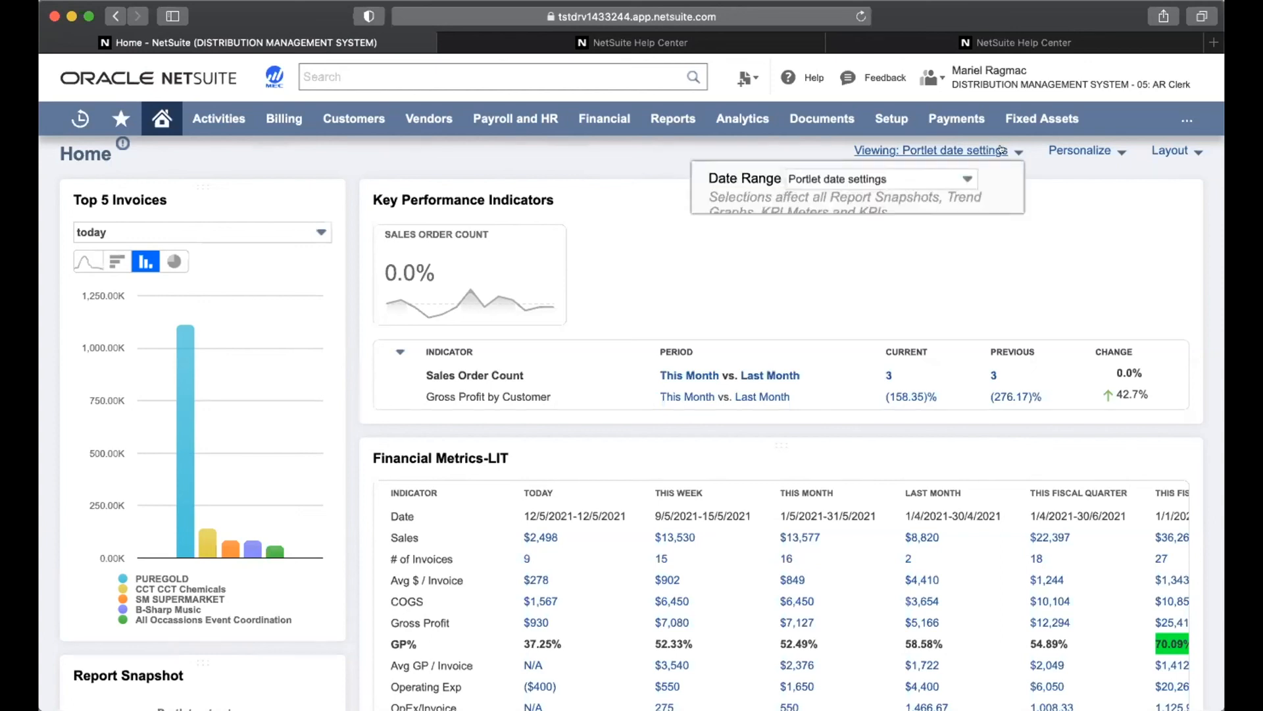
left_click(987, 152)
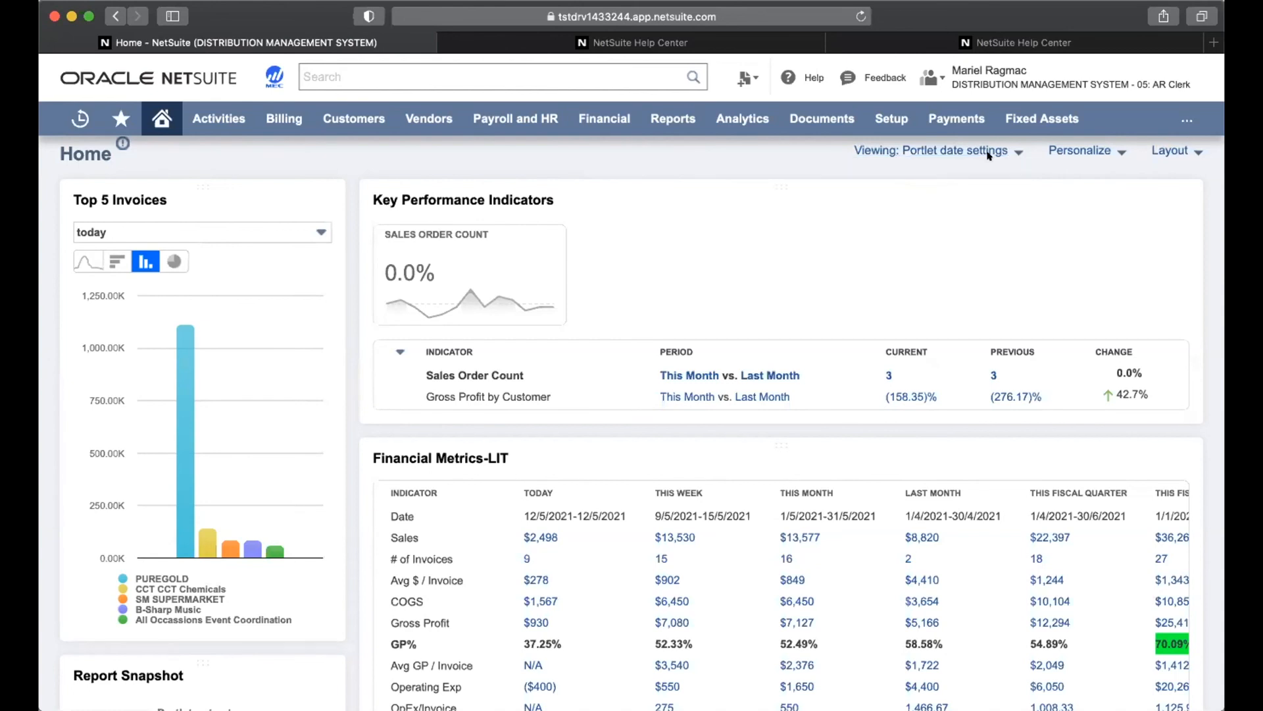
left_click(971, 152)
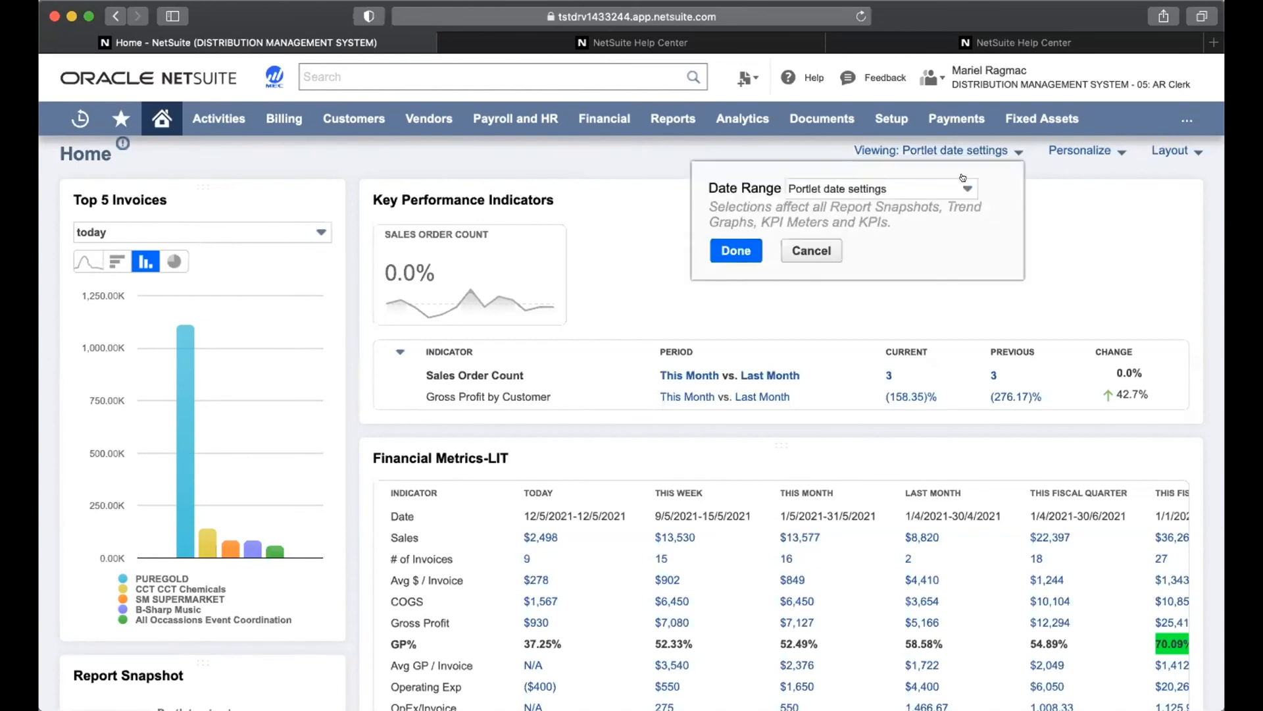
left_click(963, 183)
scroll(936, 285, "down", 3)
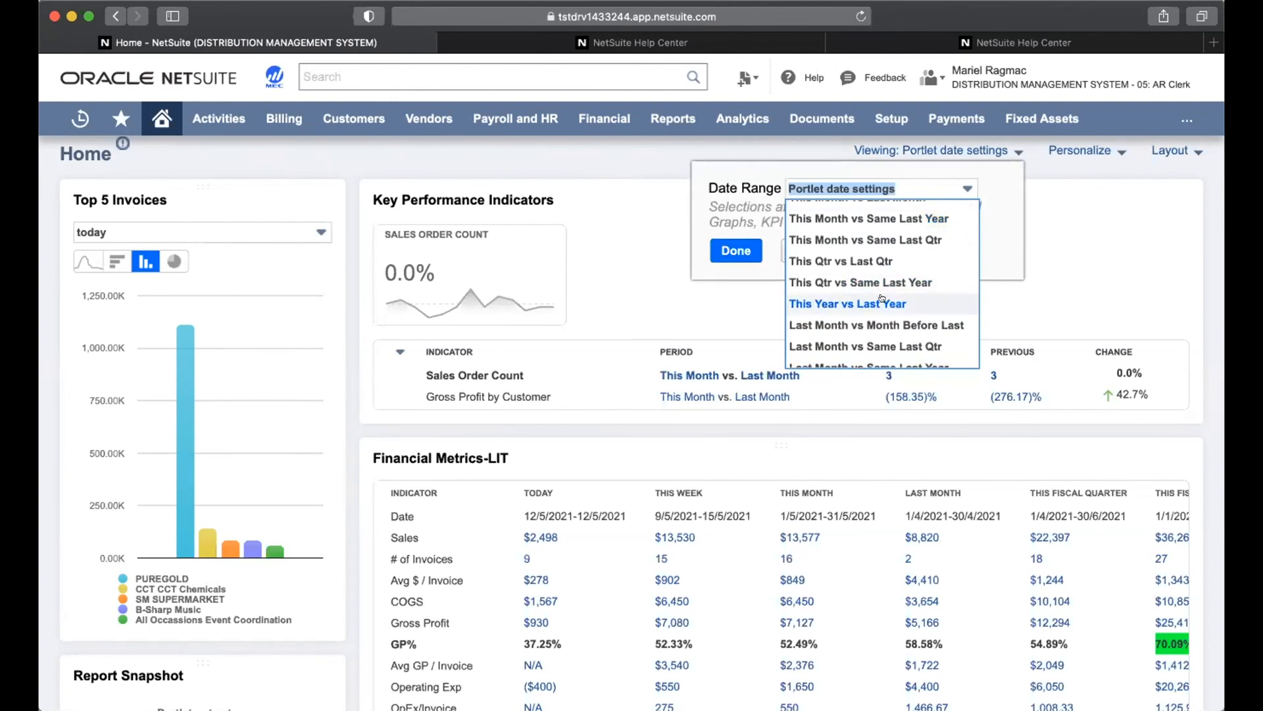
left_click(882, 301)
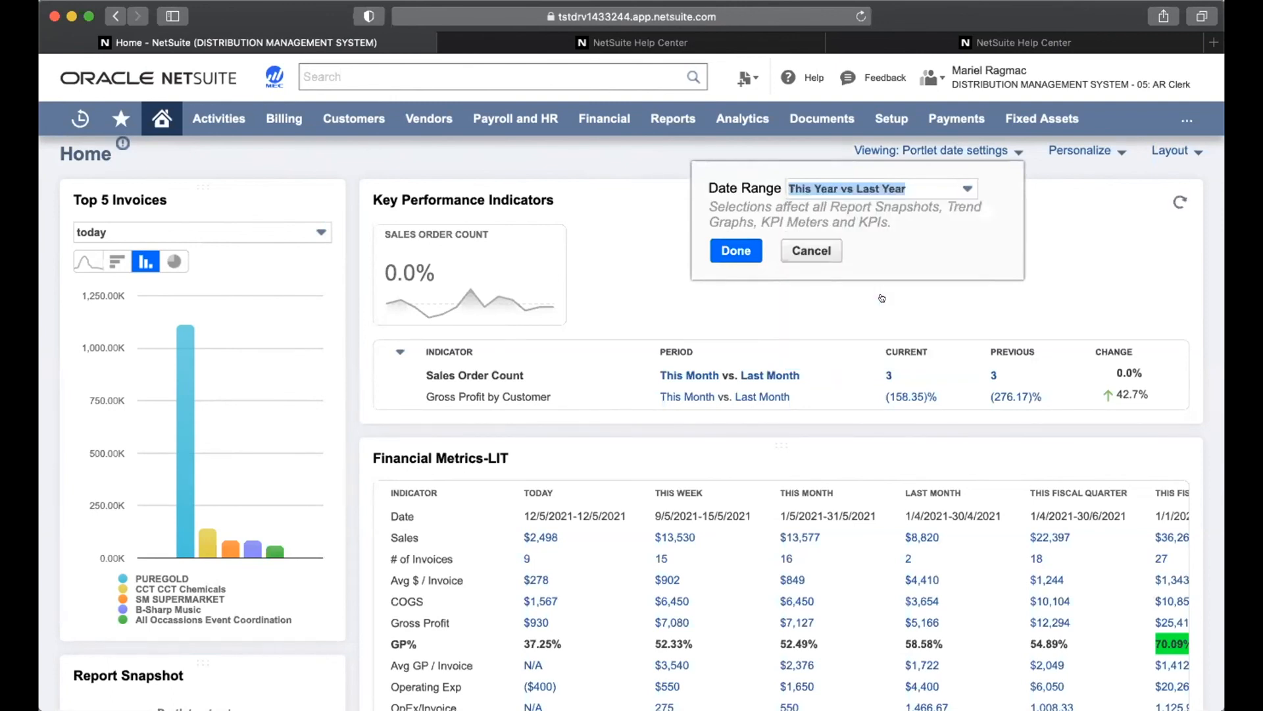
left_click(726, 251)
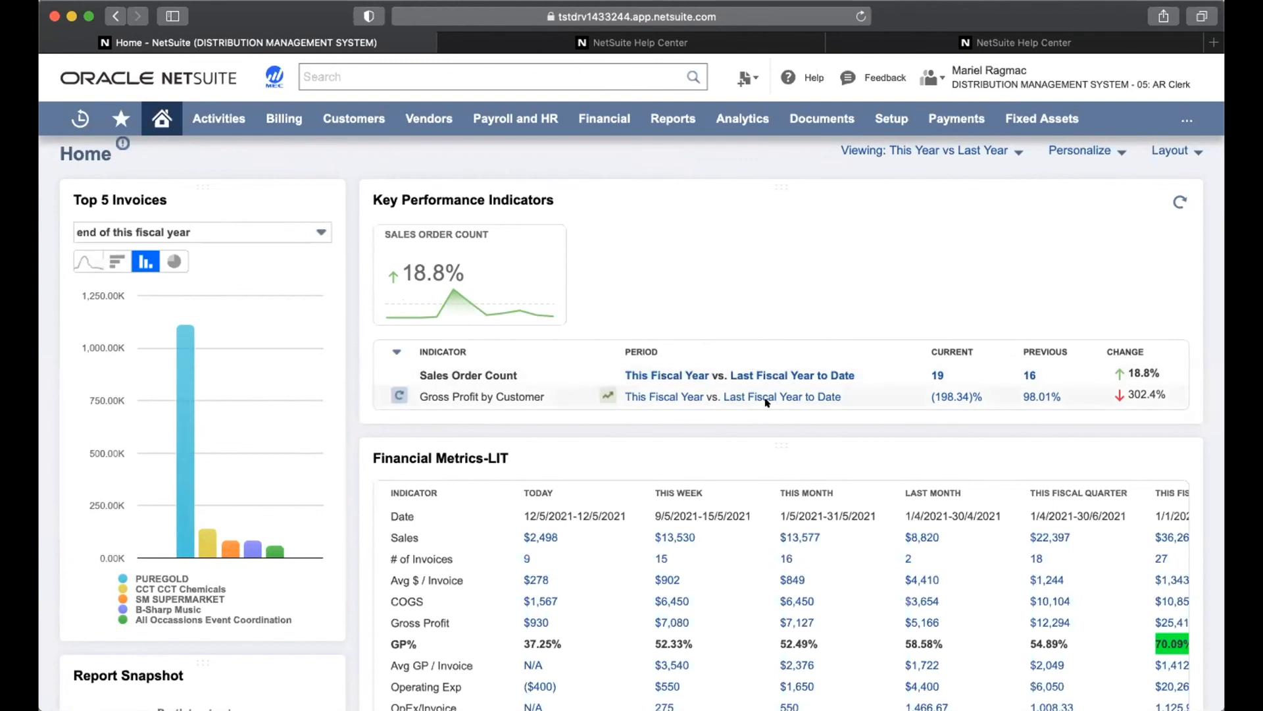
scroll(996, 277, "up", 1)
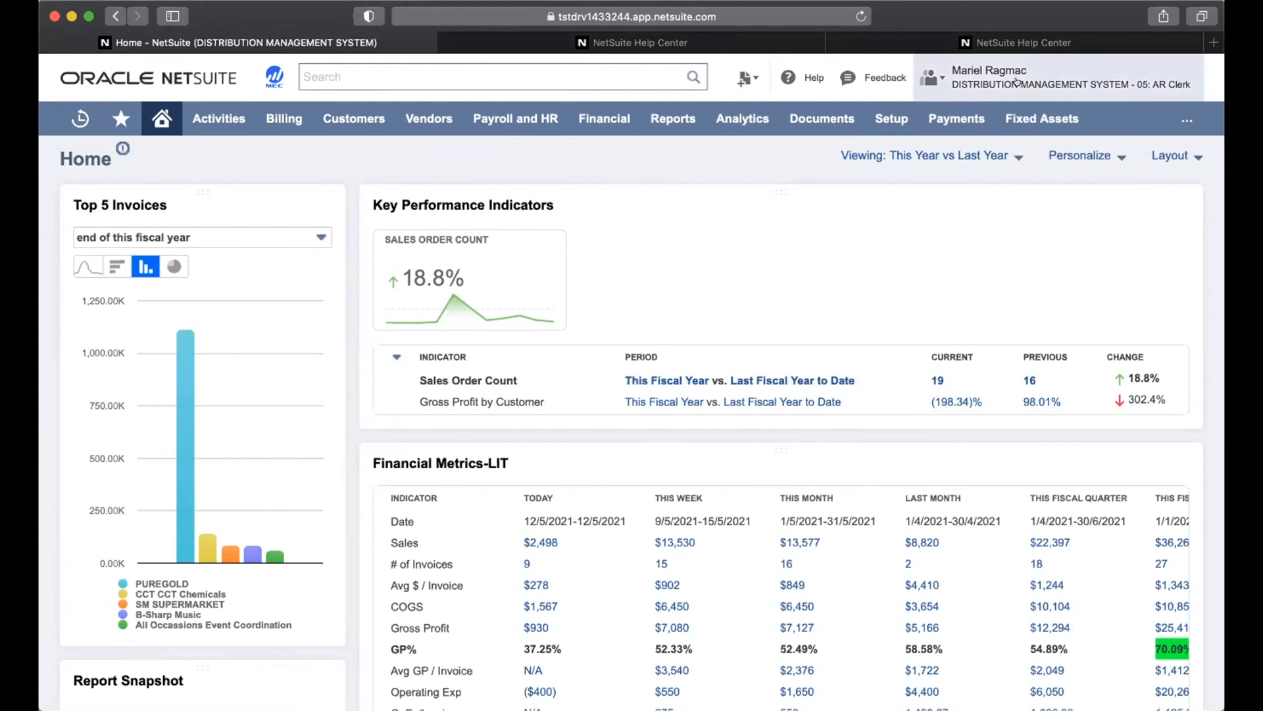
Switch to the Administrator role from the role menu
mouse_move(1017, 83)
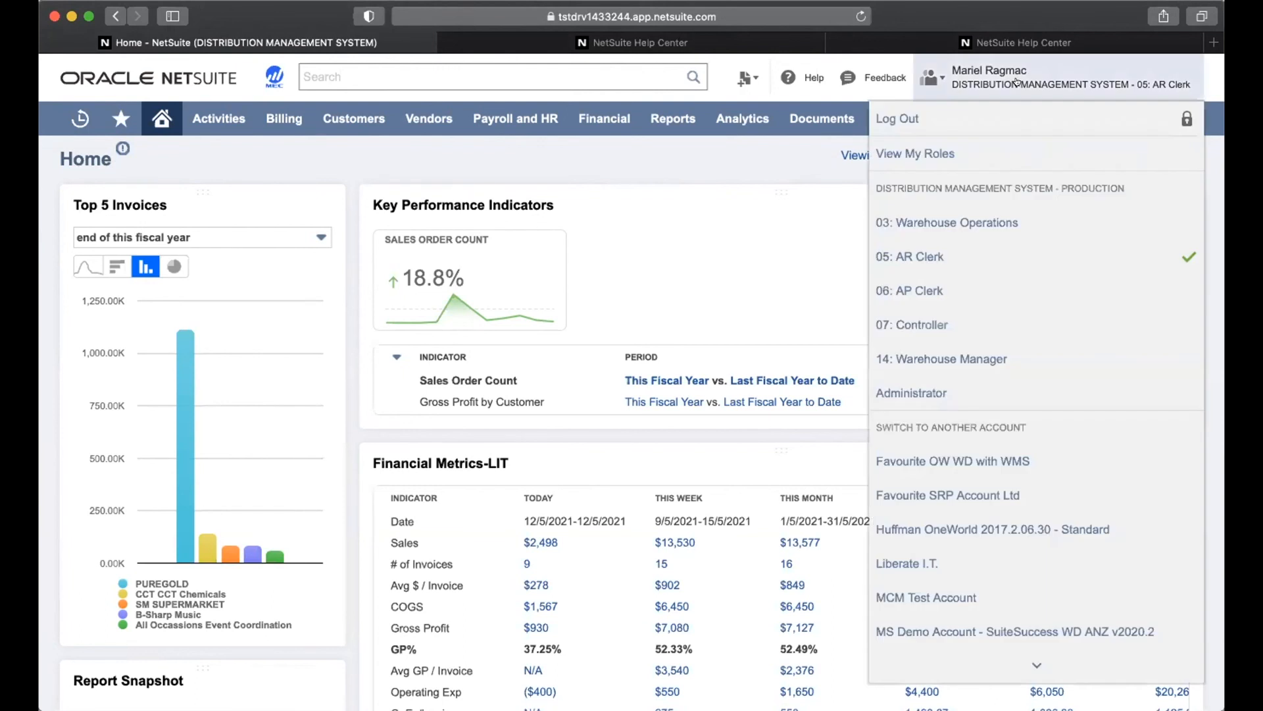
left_click(930, 391)
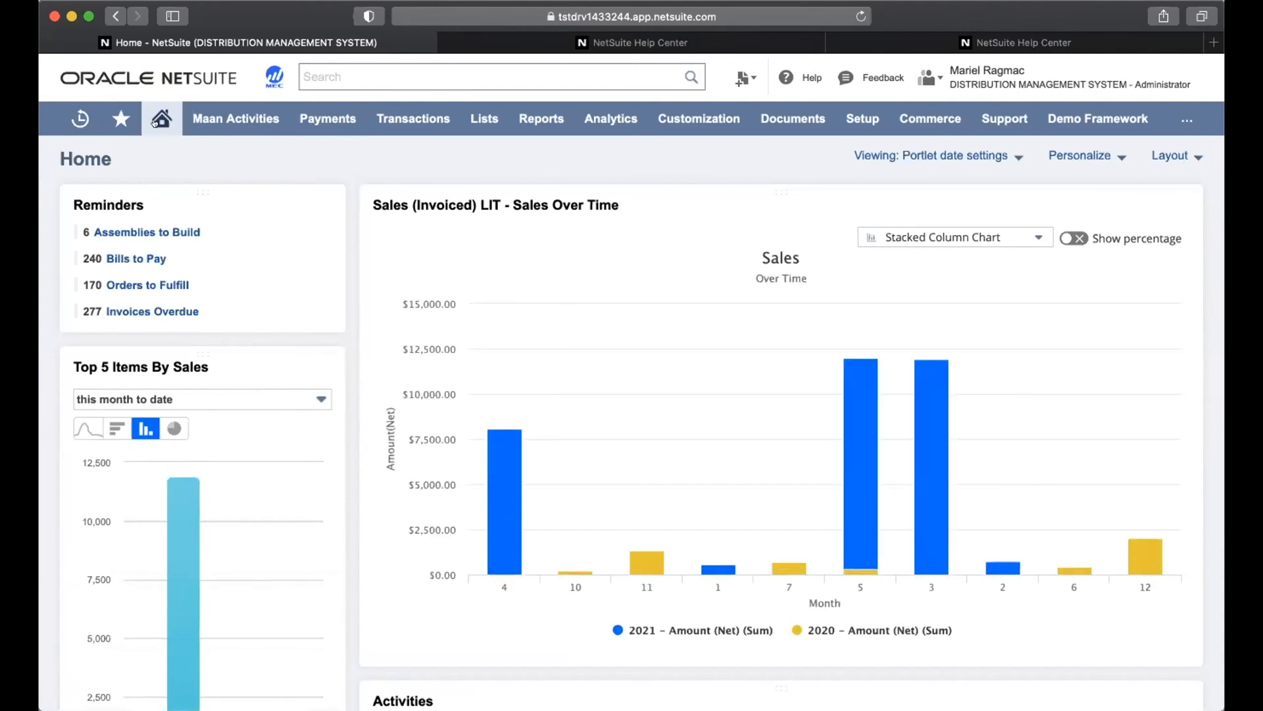
Open Set Preferences and go through the Nickname and From Email Address fields
mouse_move(155, 122)
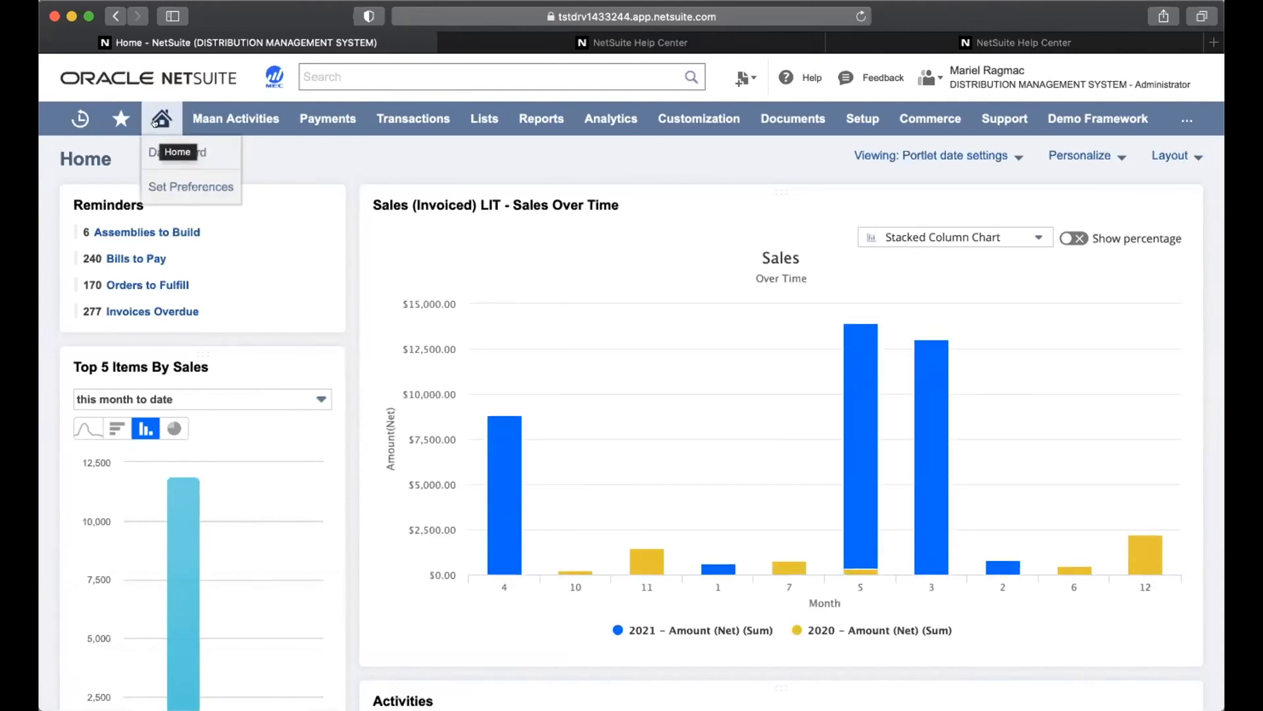
left_click(166, 187)
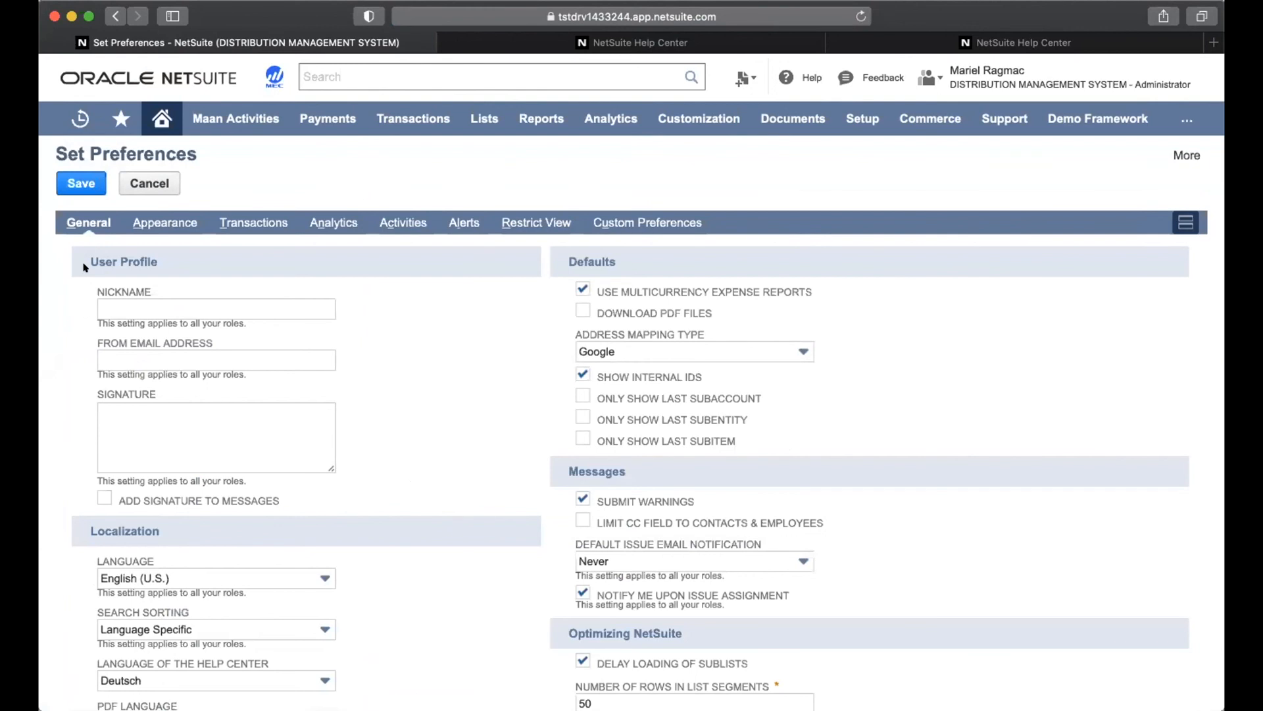
left_click(115, 304)
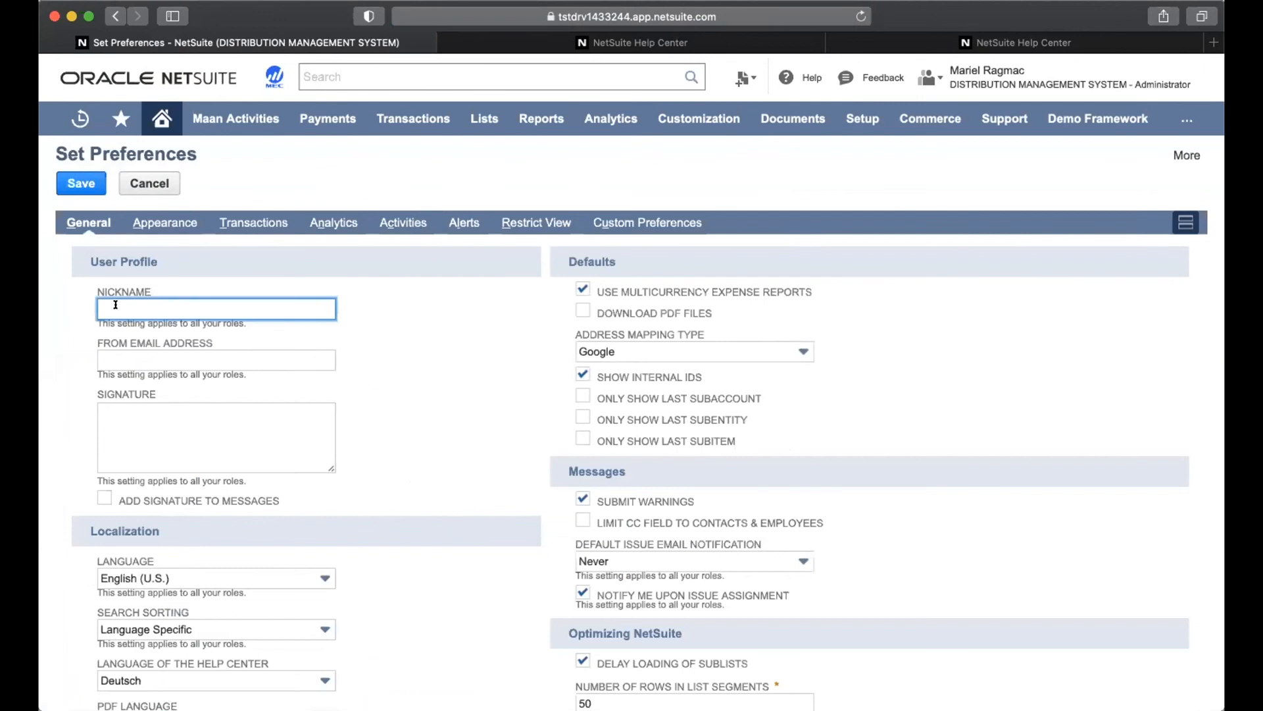
left_click(115, 359)
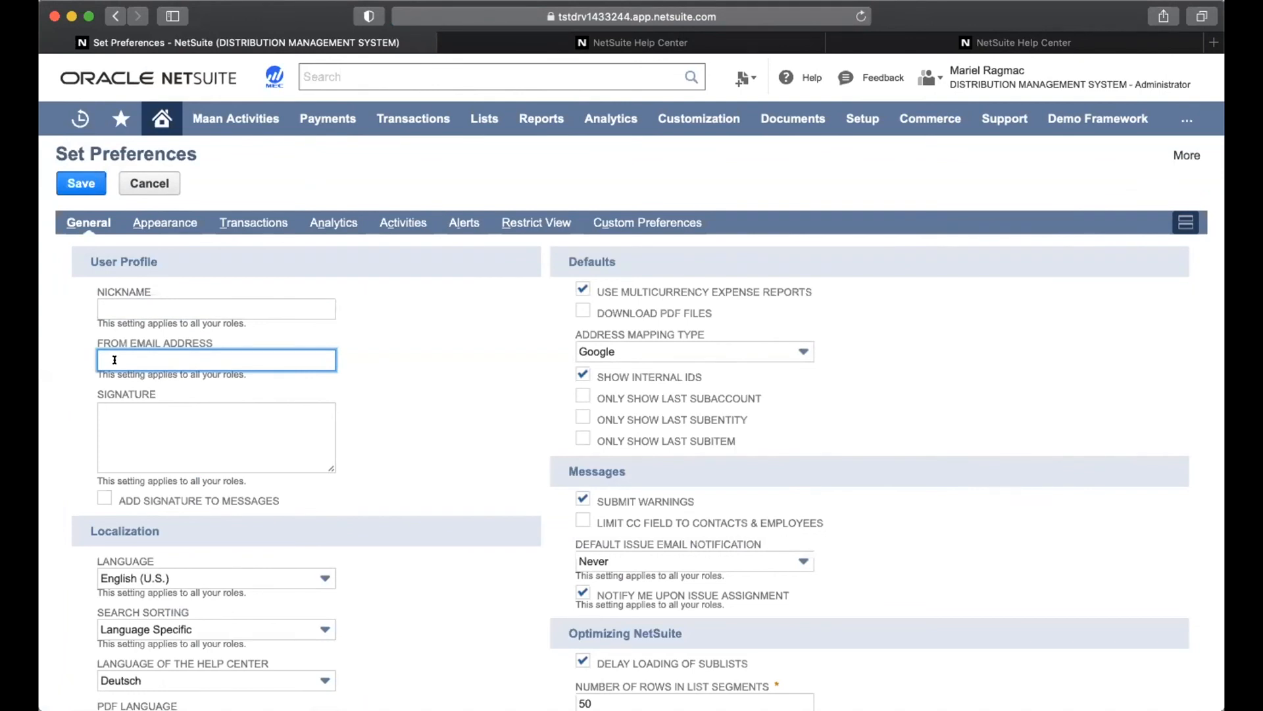
Edit Nickname and From Email Address, then check Add Signature to Messages and enter the Signature box
left_click(142, 300)
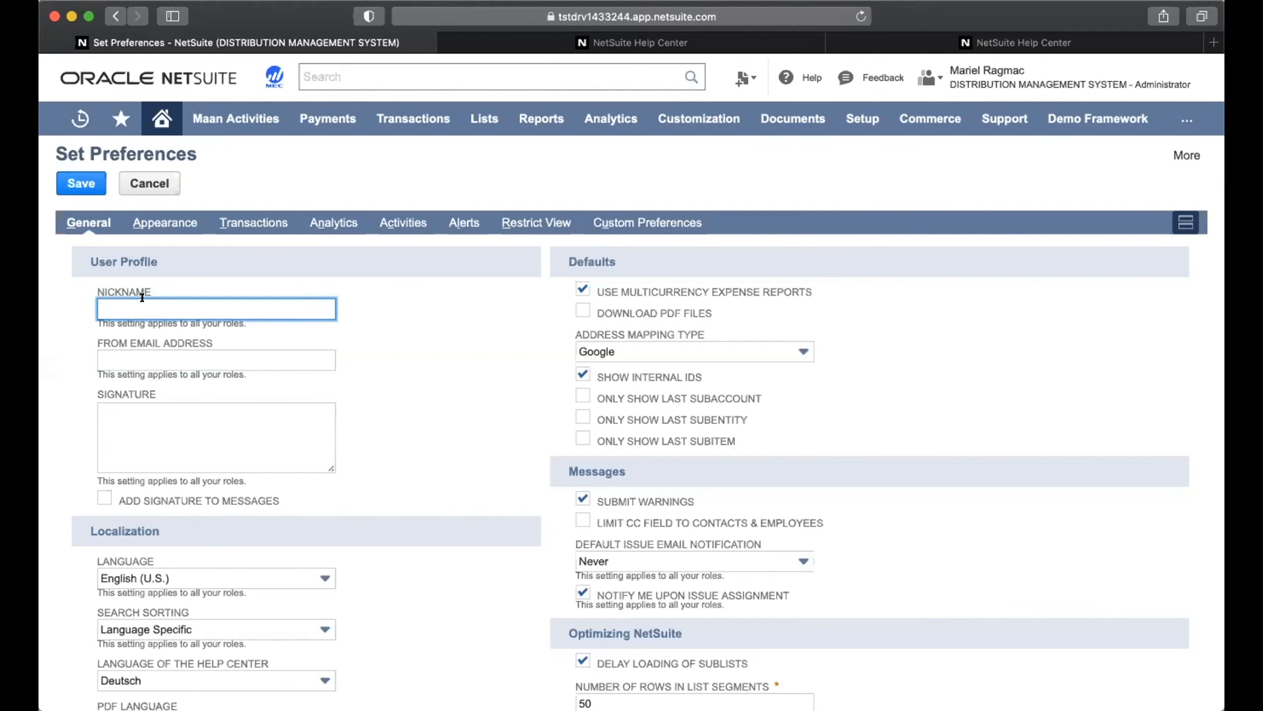
left_click(139, 352)
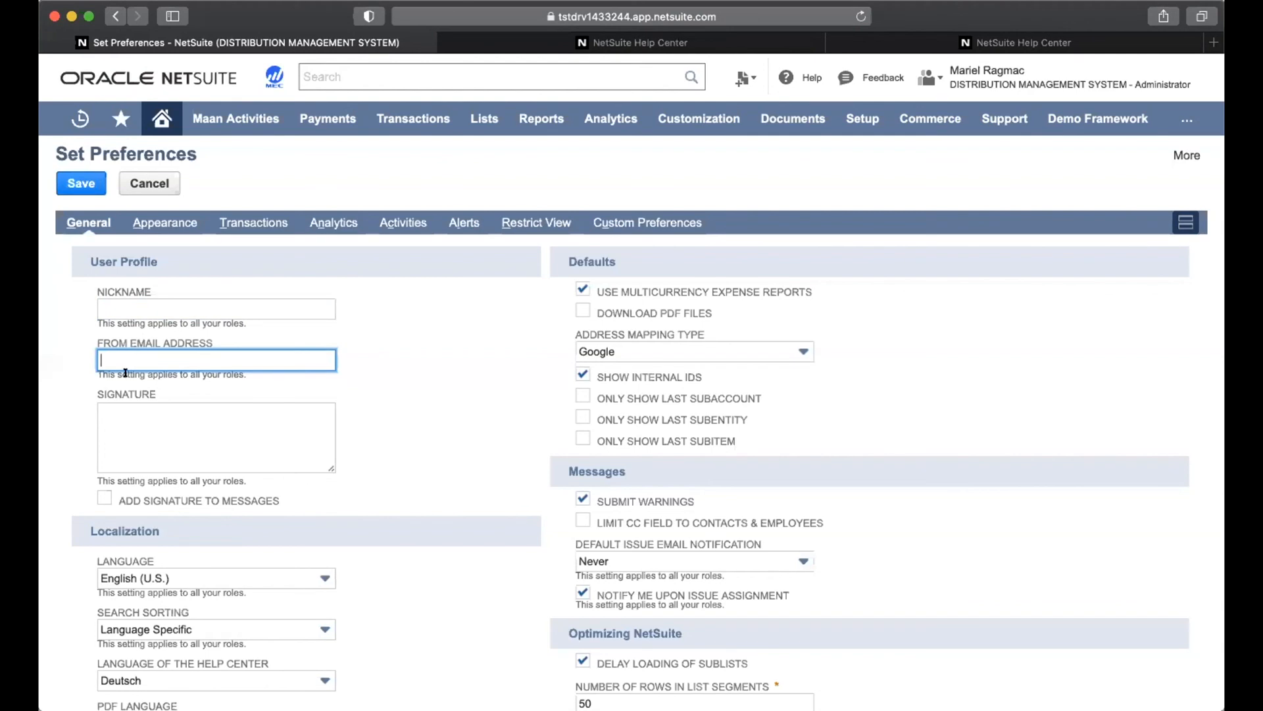
left_click(102, 494)
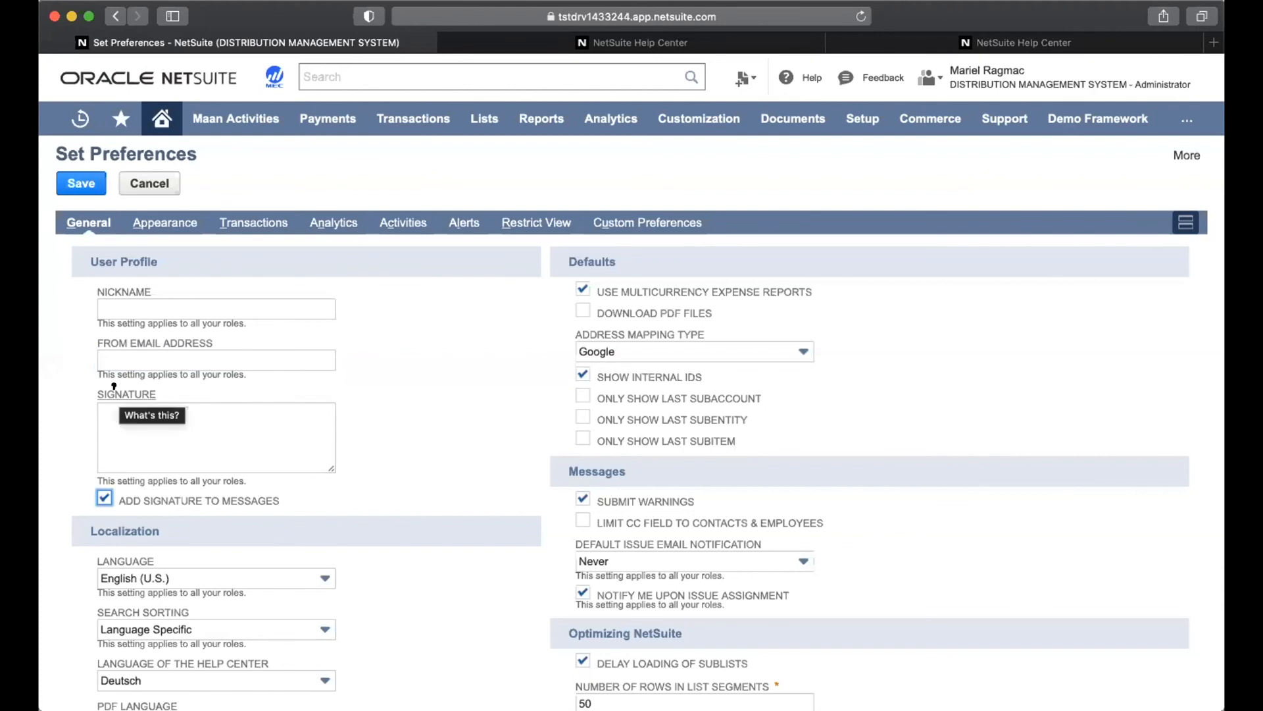
left_click(112, 419)
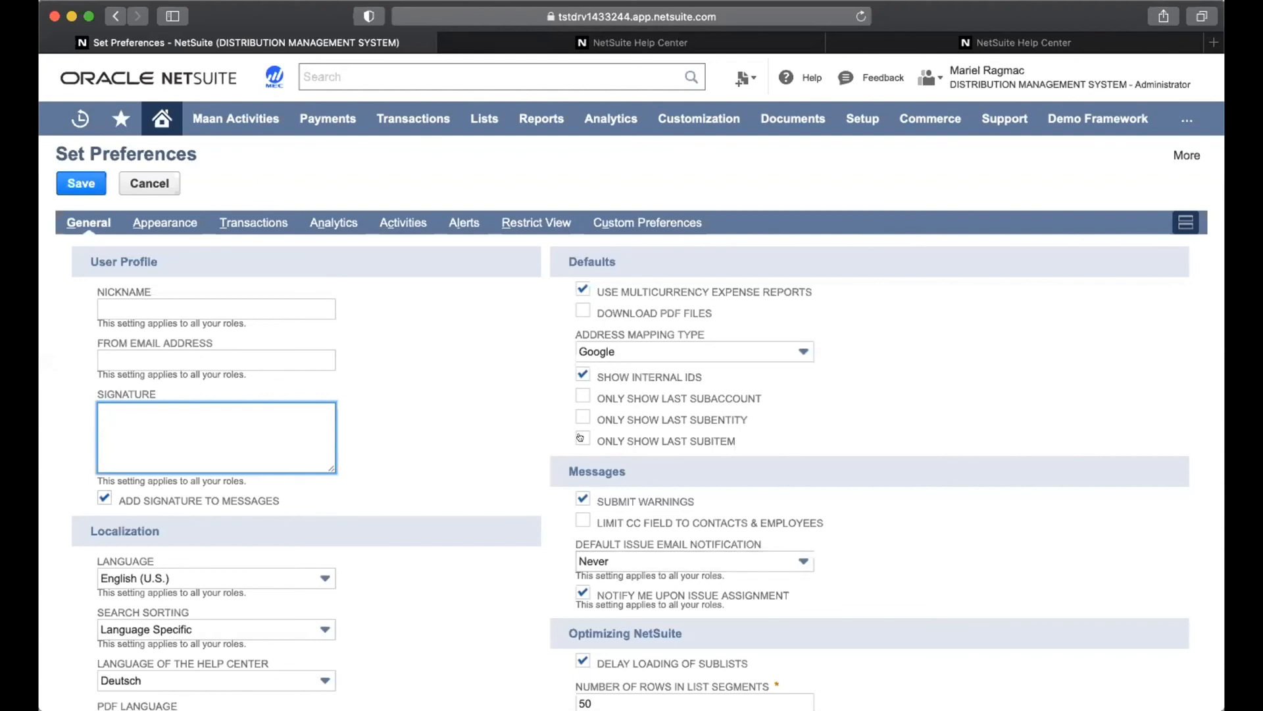
left_click(628, 375)
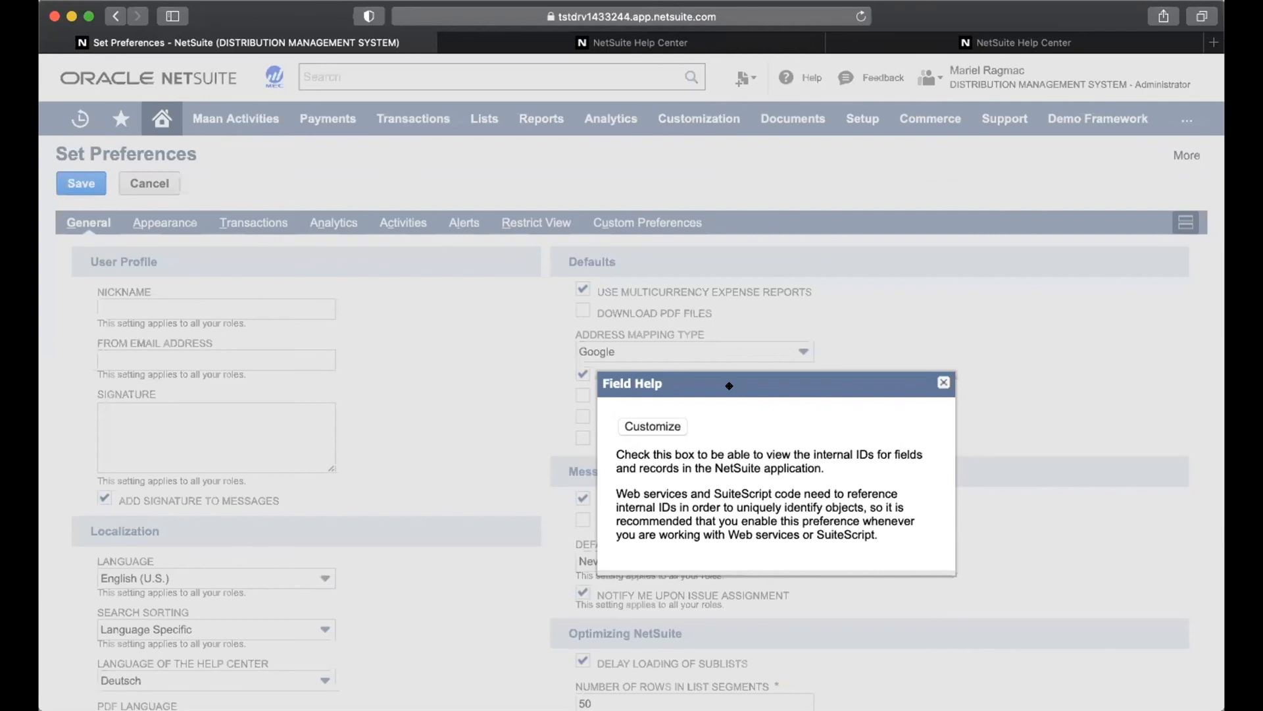
left_click_drag(729, 386, 735, 318)
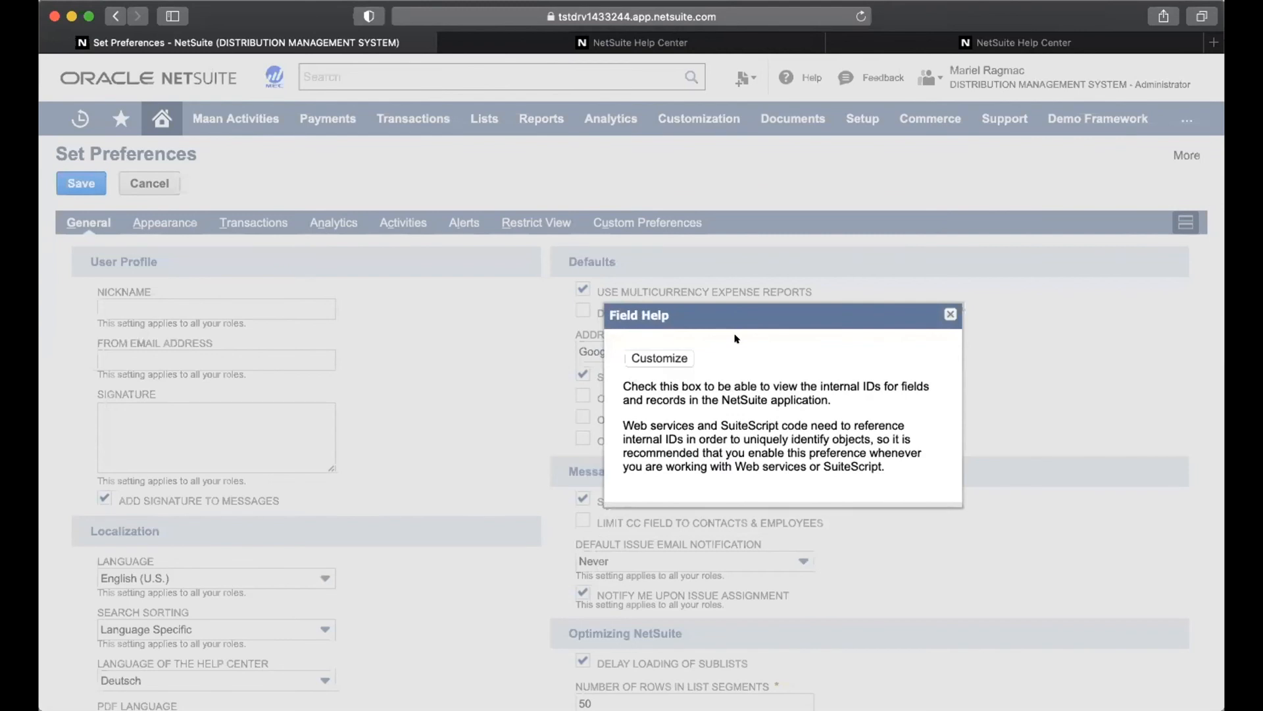
left_click(948, 314)
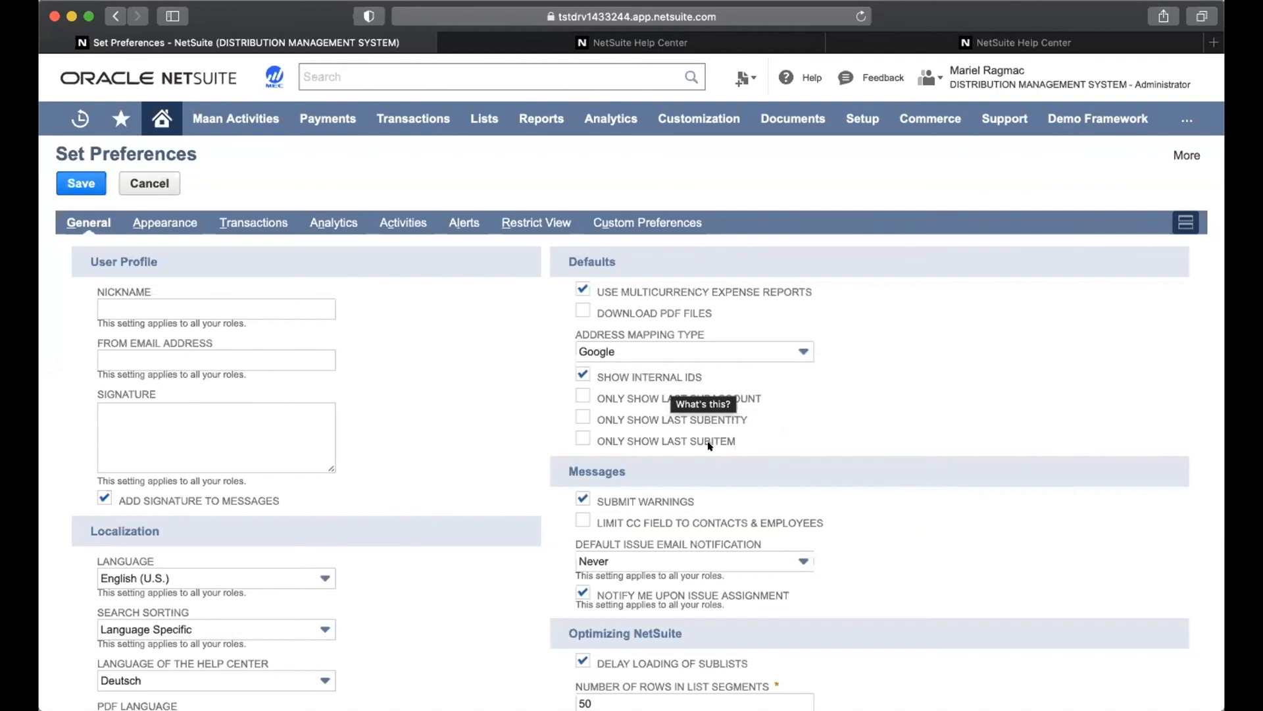
scroll(819, 564, "down", 3)
scroll(819, 563, "down", 4)
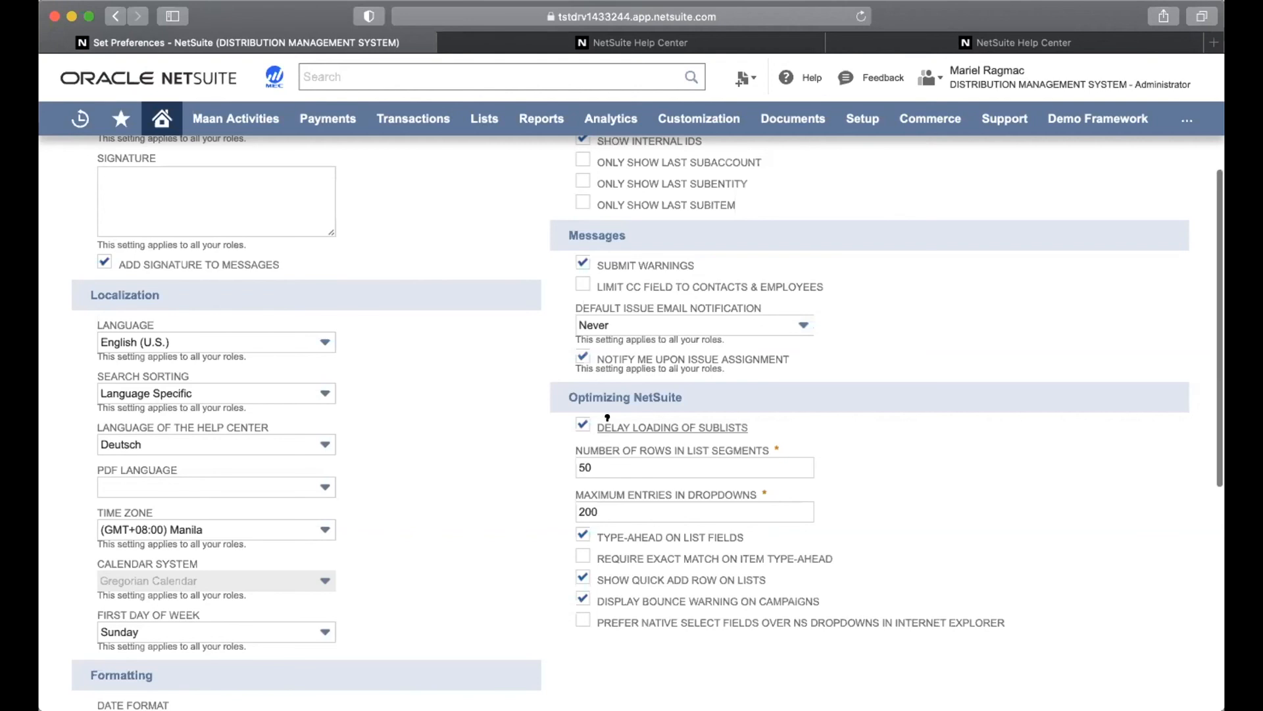
scroll(606, 418, "up", 5)
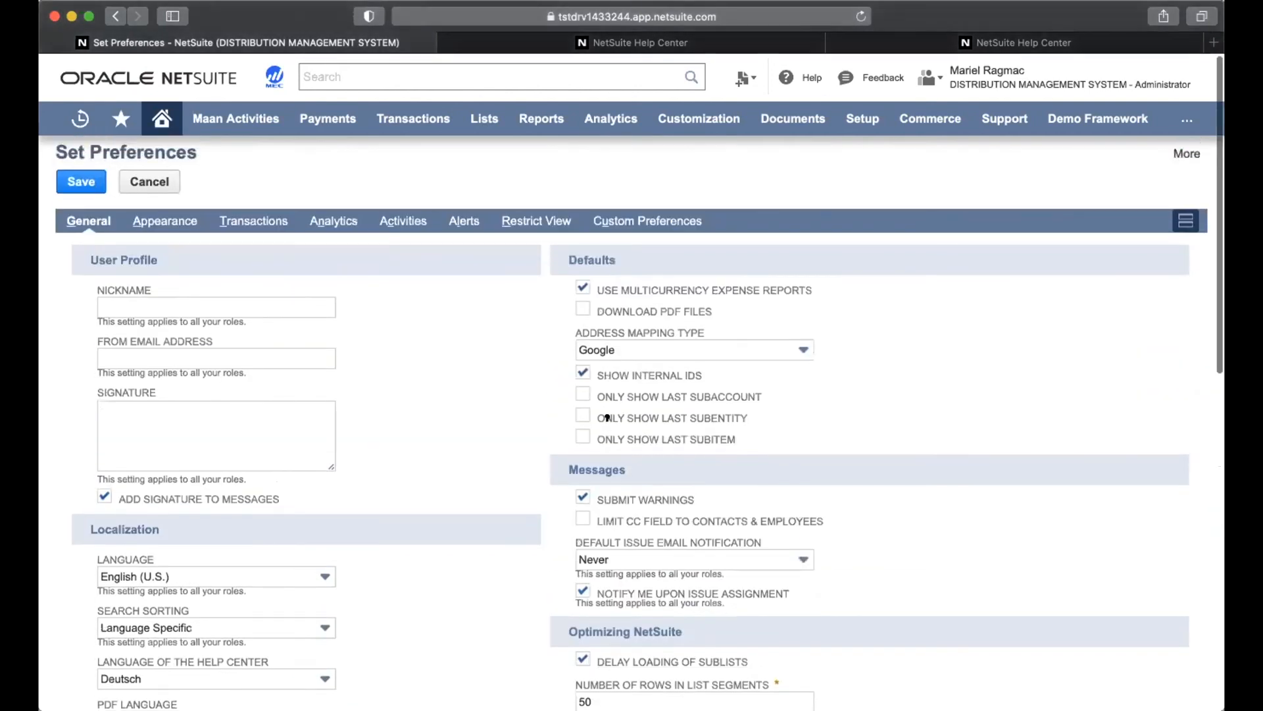
Review the Appearance tab's Landing Page choices without changing them, then go to Analytics
left_click(183, 223)
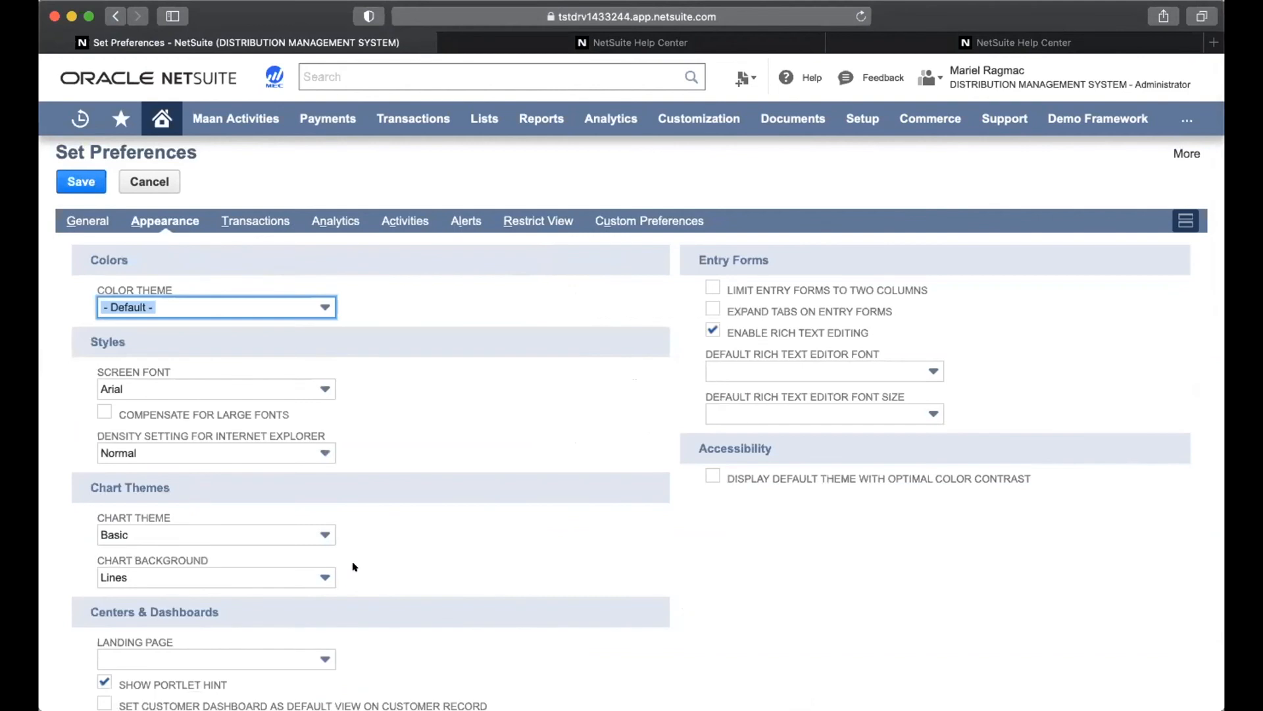
left_click(248, 663)
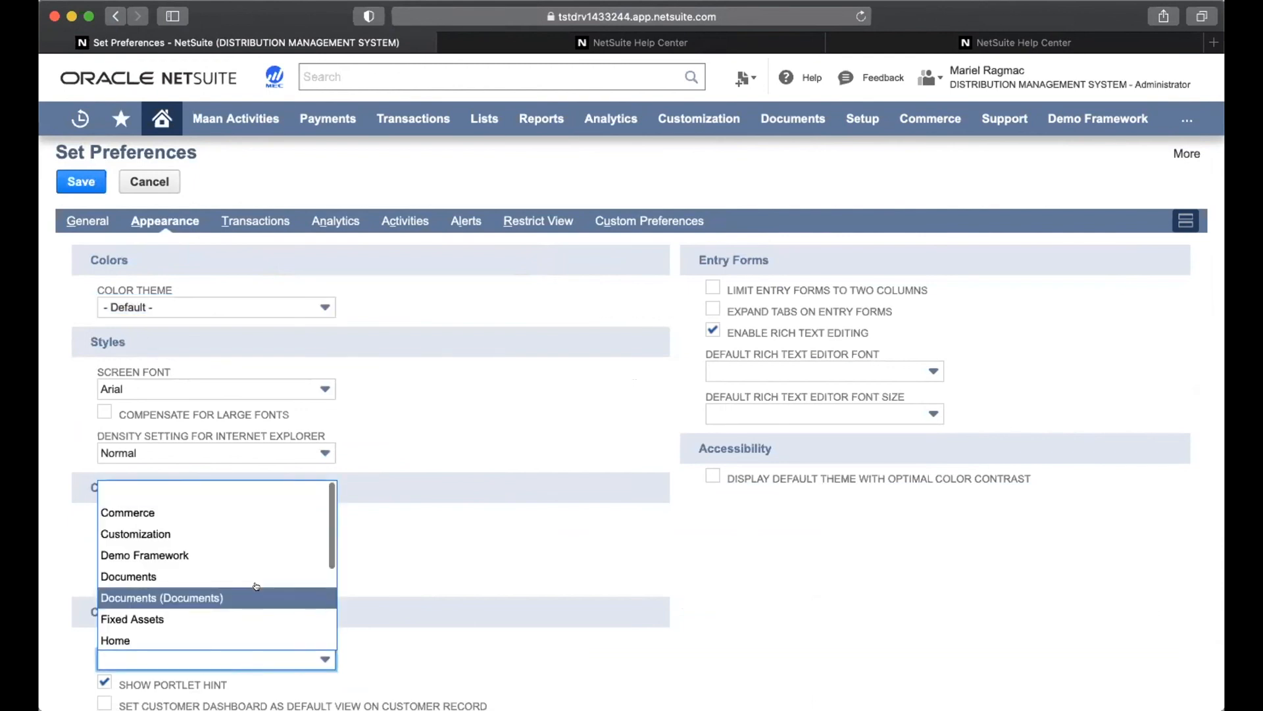
scroll(256, 586, "down", 5)
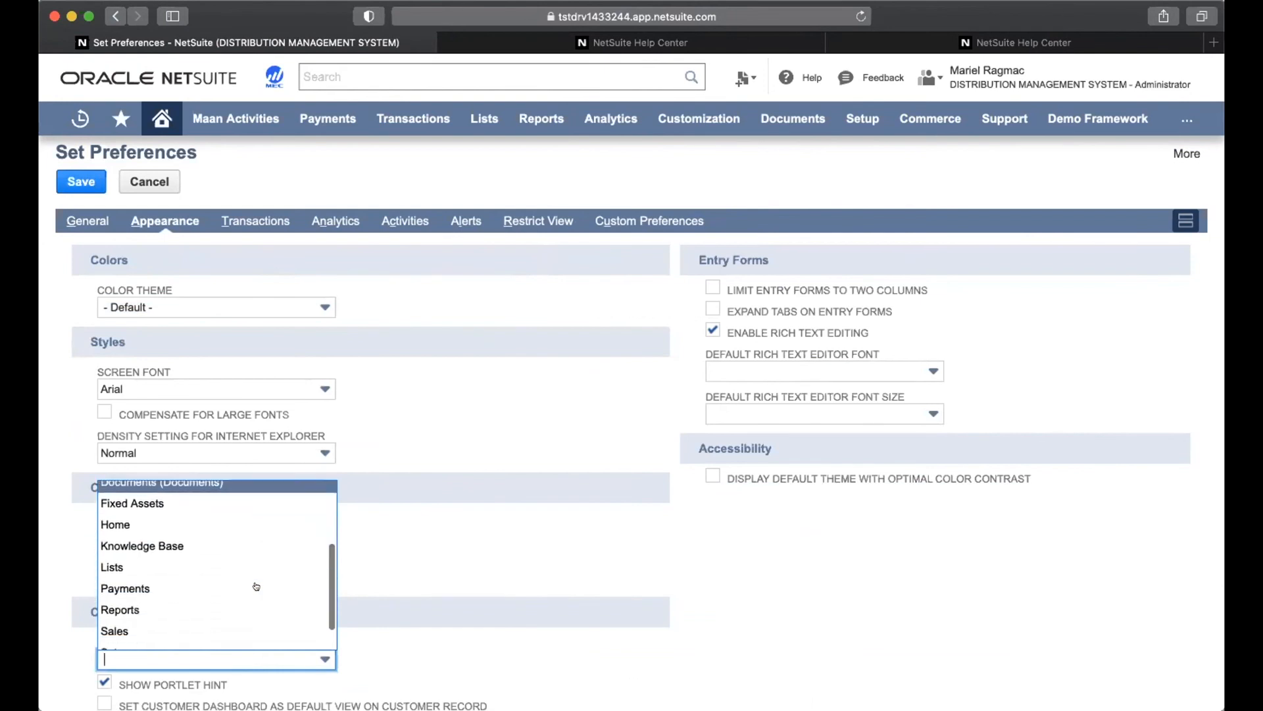
left_click(414, 577)
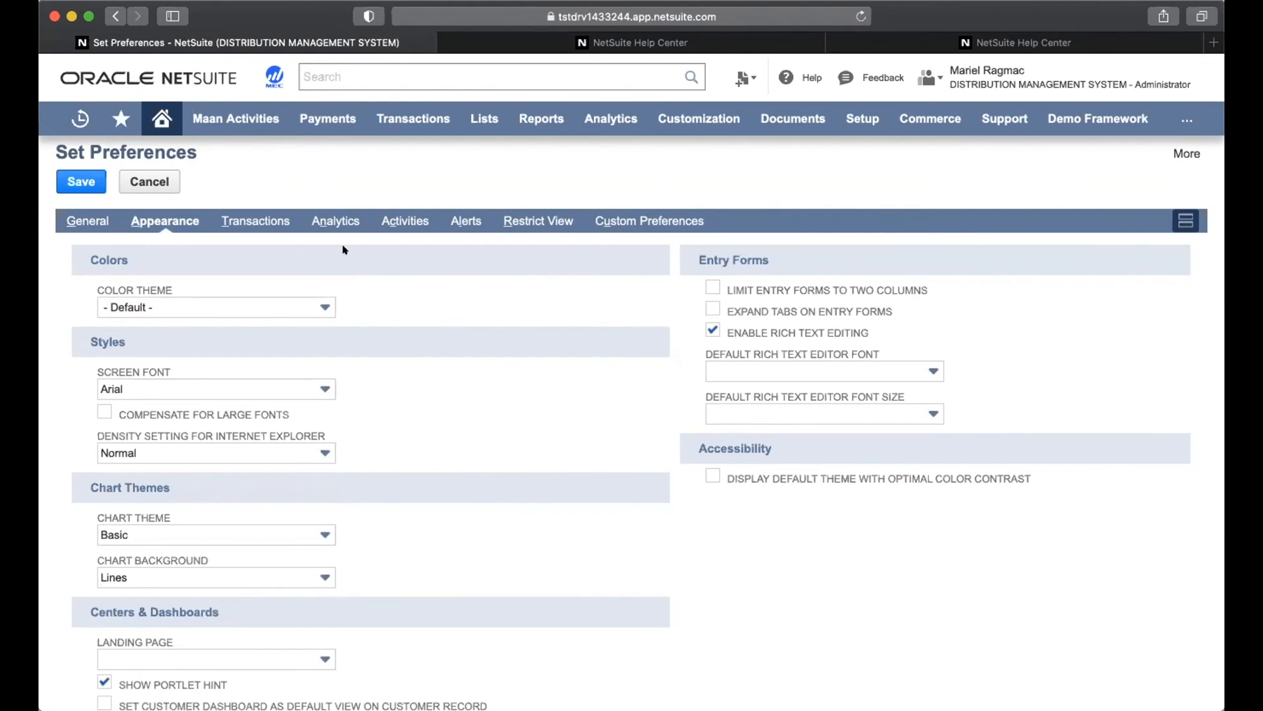
left_click(334, 219)
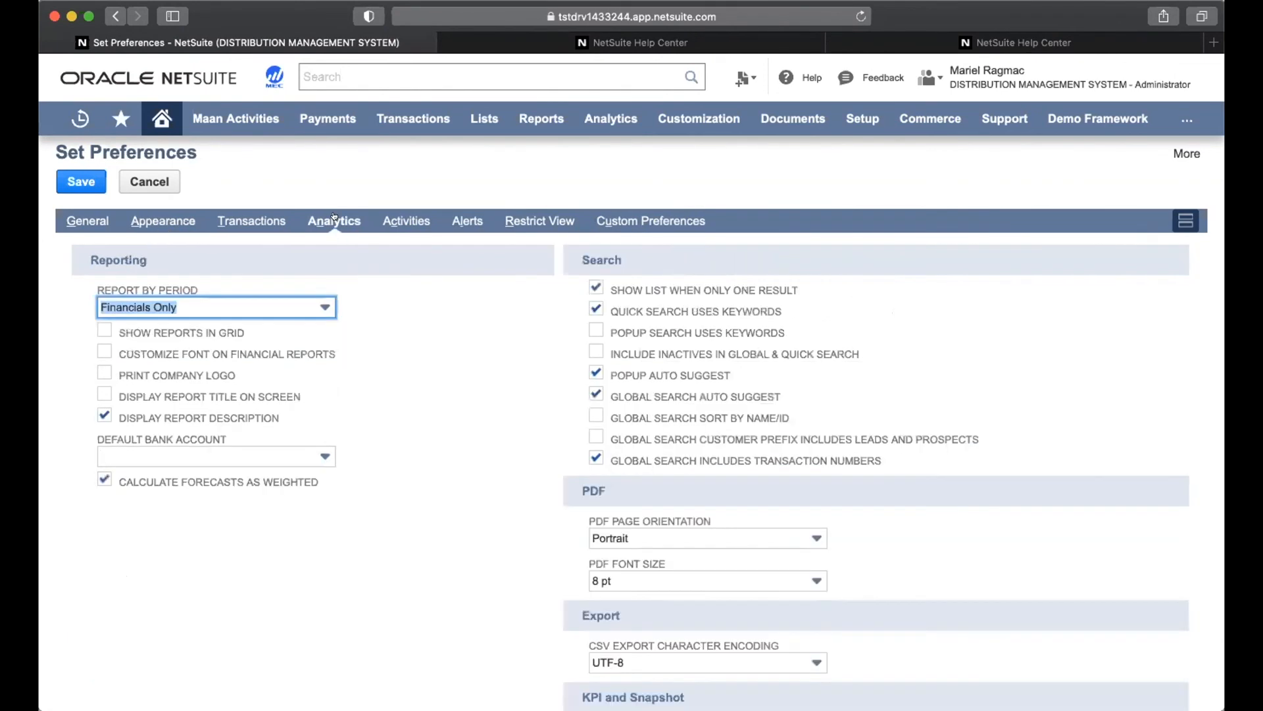
Set Report By Period to Never and include inactives in Global & Quick Search
left_click(382, 320)
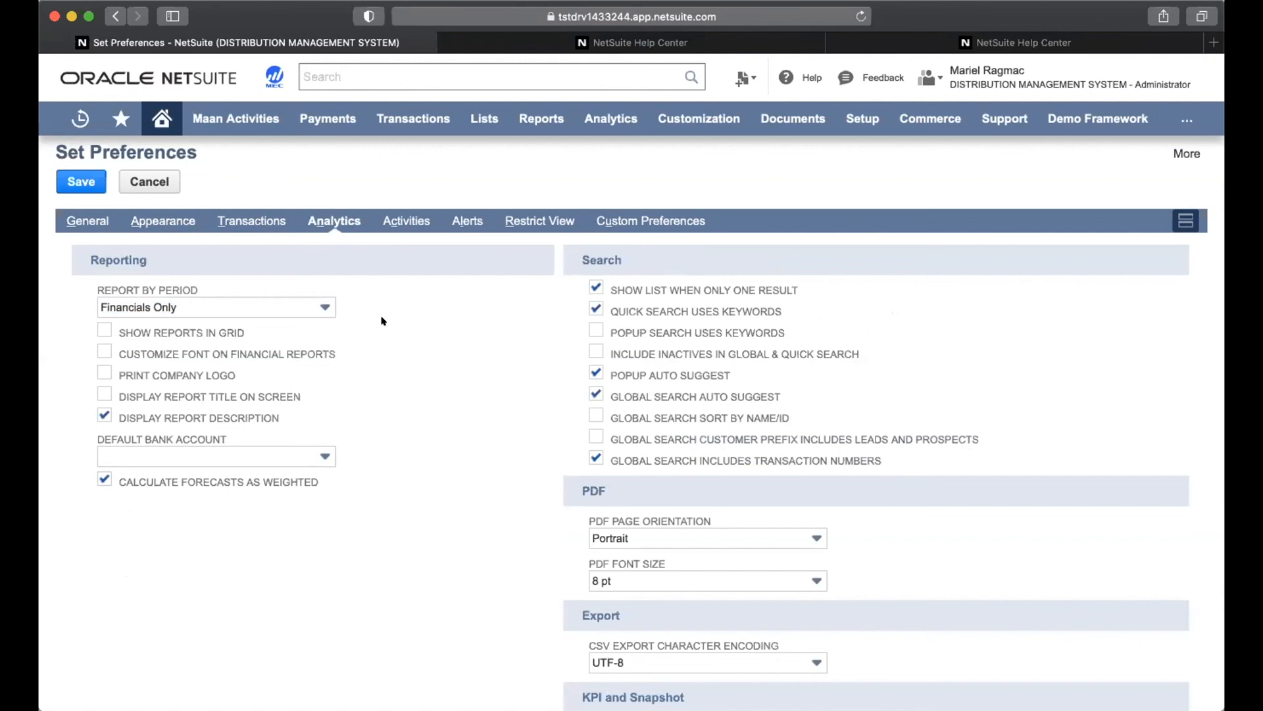
left_click(311, 299)
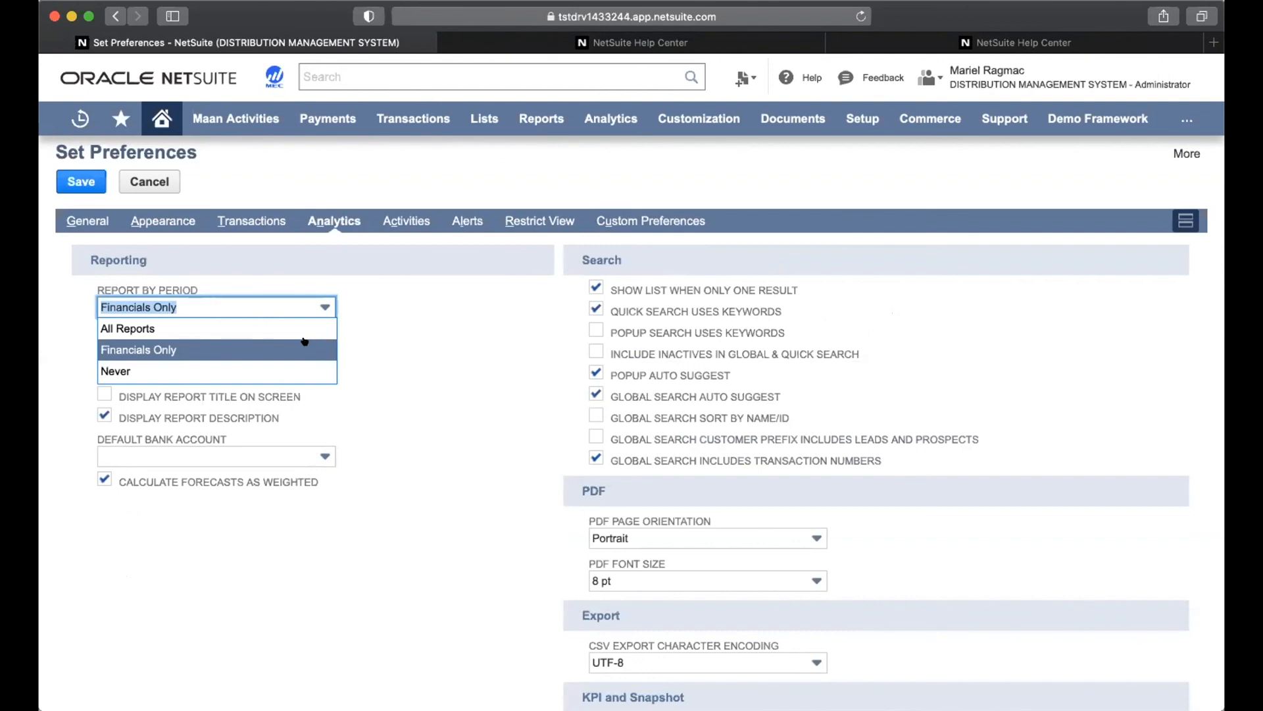
left_click(307, 371)
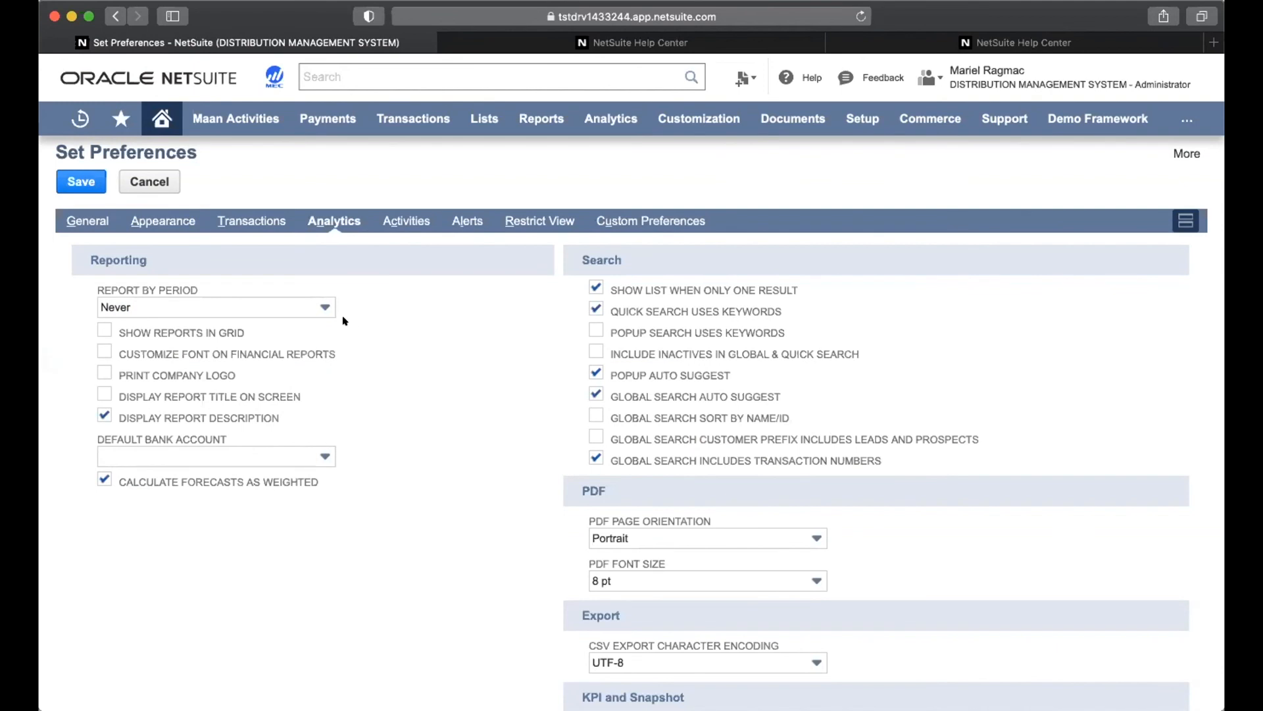
left_click(309, 301)
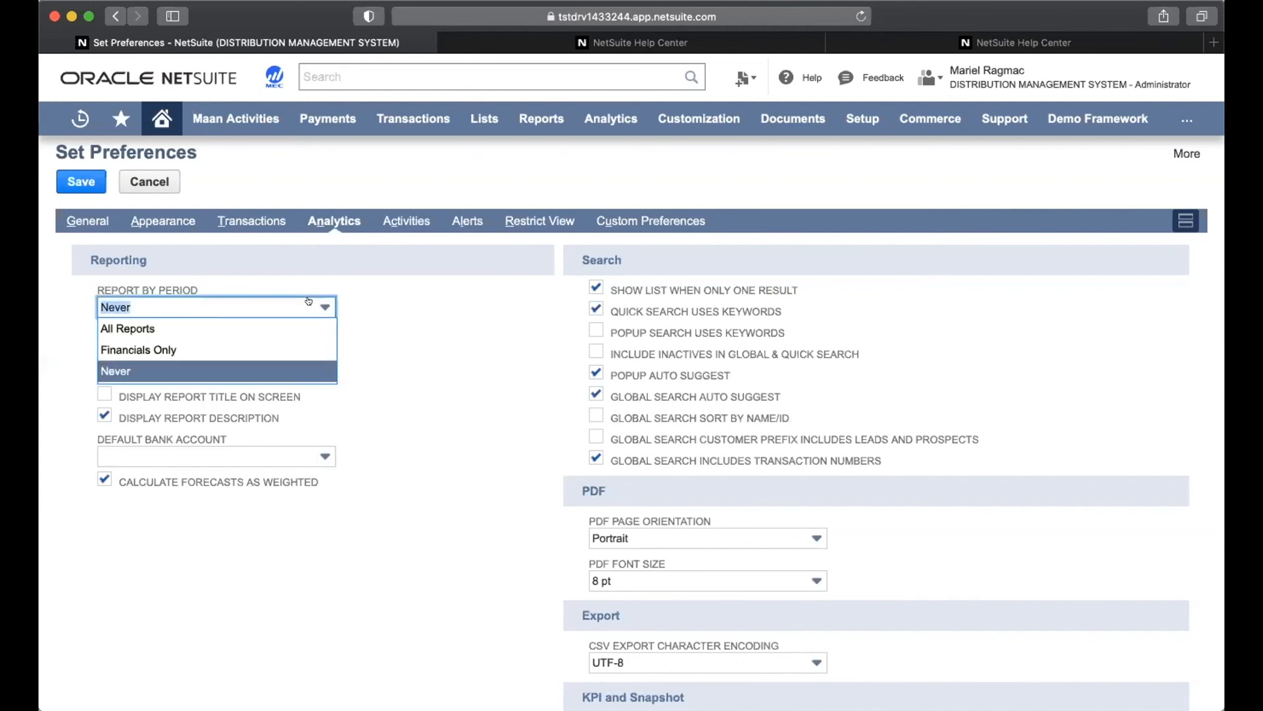
left_click(505, 388)
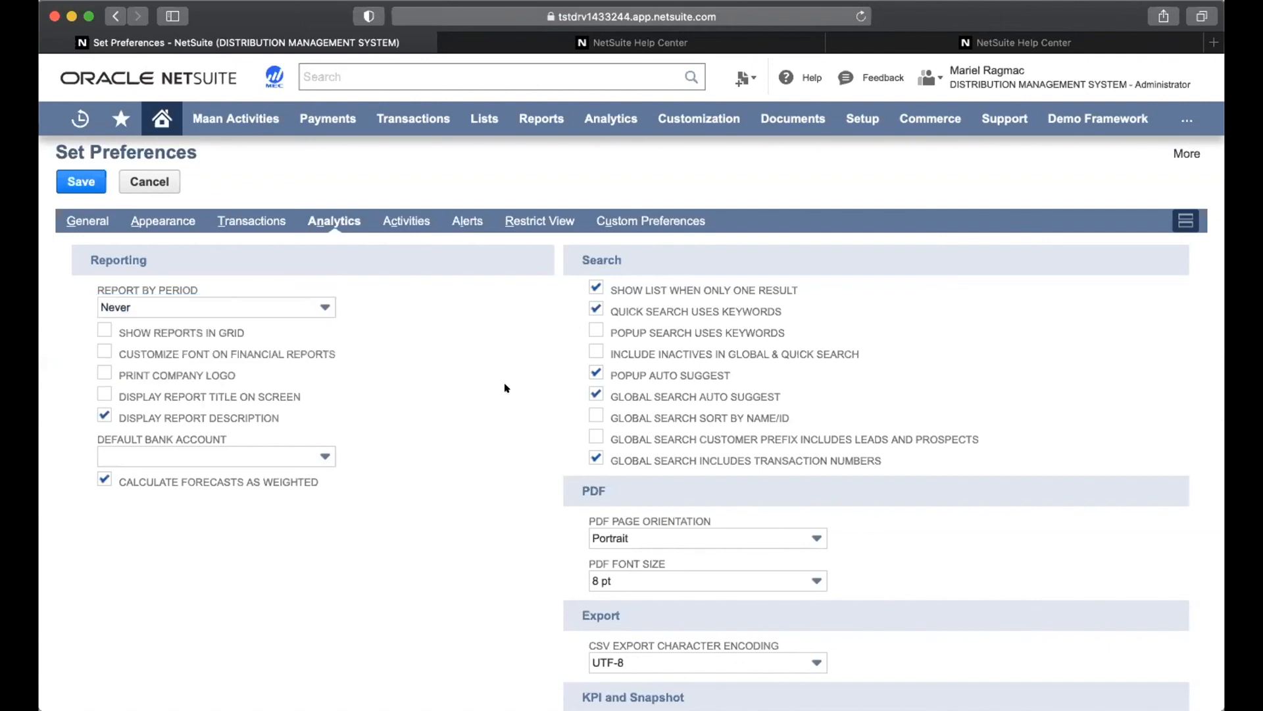
left_click(595, 351)
left_click(524, 217)
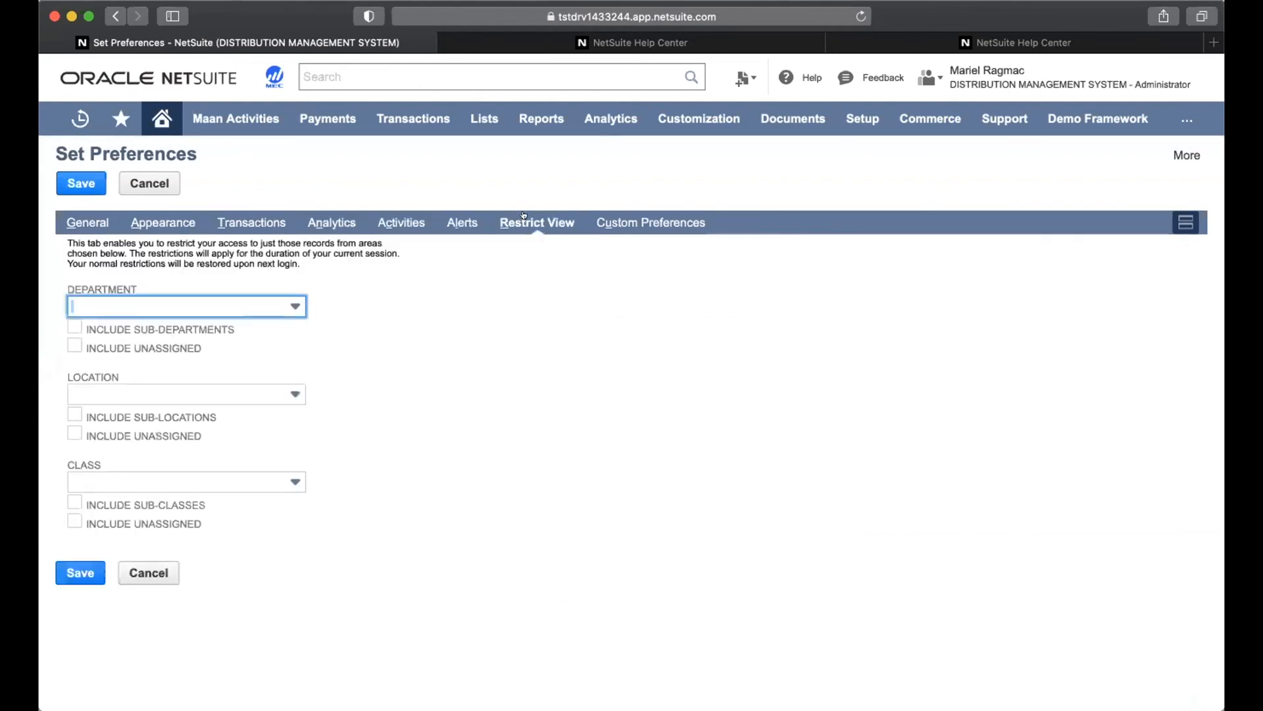